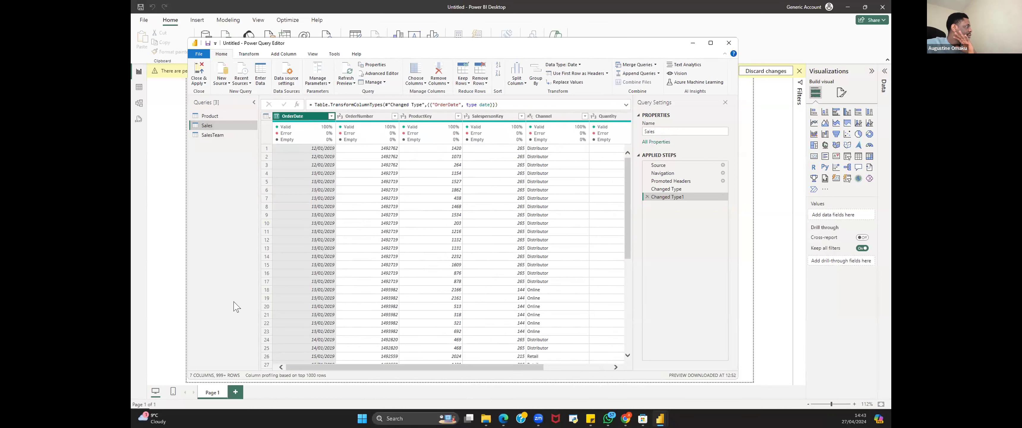
Step: Filter the Product query's ID column to exclude null values
{"action": "left_click", "coordinate": [213, 117]}
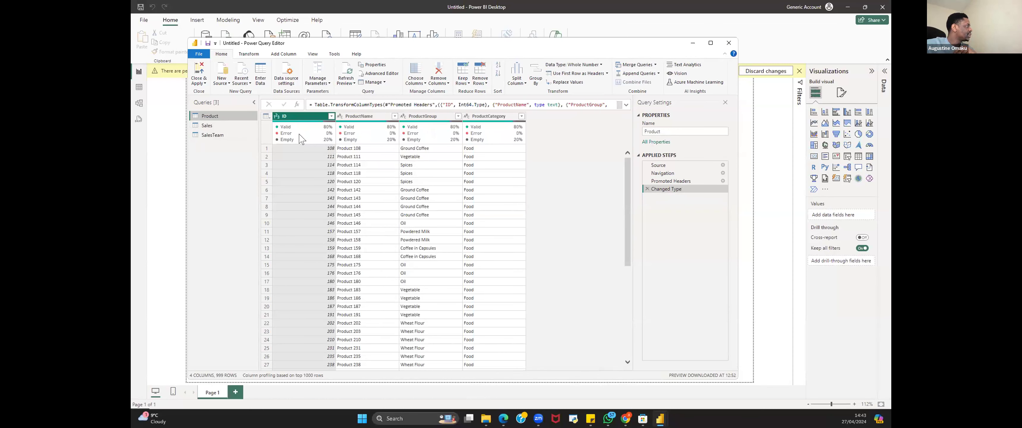
{"action": "mouse_move", "coordinate": [309, 129]}
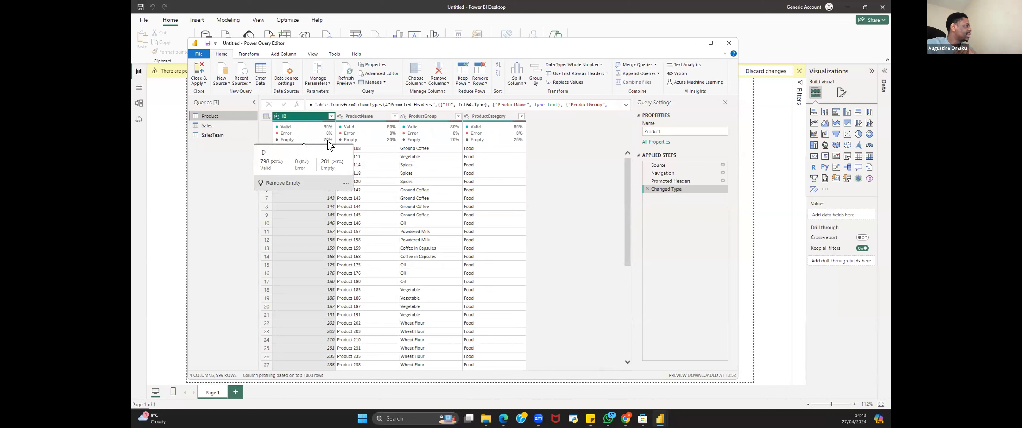
{"action": "left_click", "coordinate": [331, 116]}
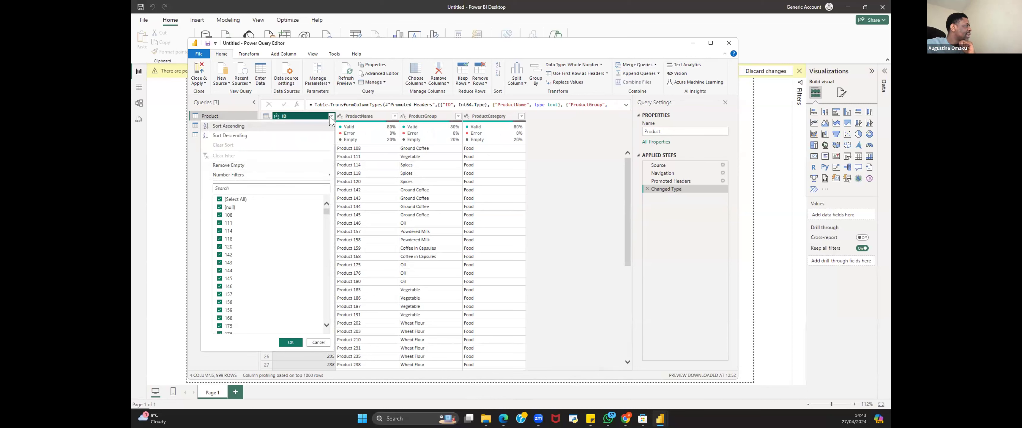
{"action": "left_click", "coordinate": [220, 207]}
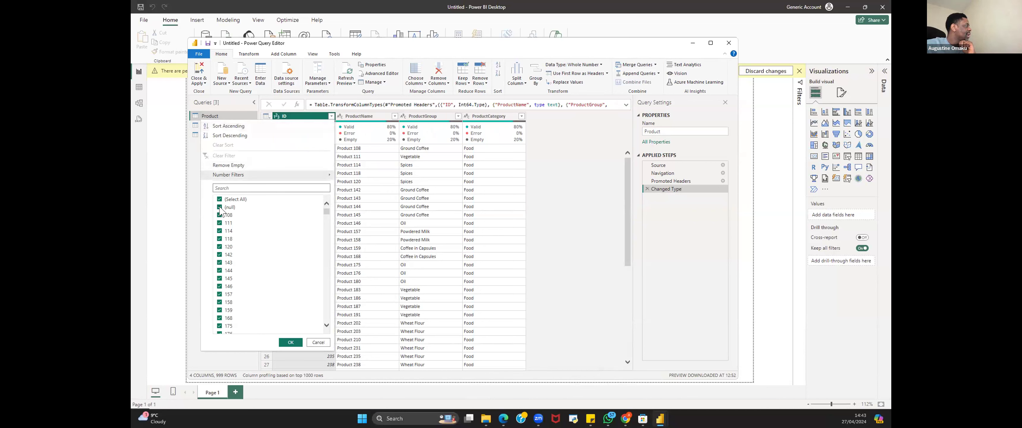
{"action": "left_click", "coordinate": [290, 342]}
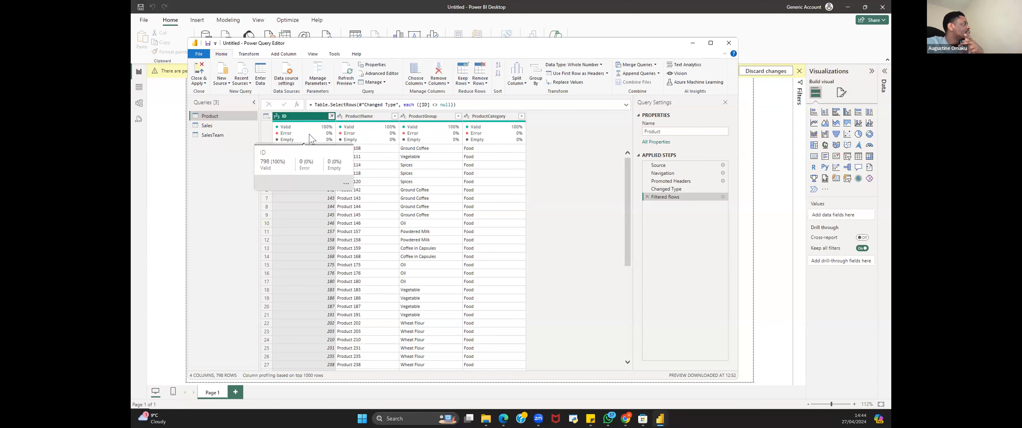
Step: Launch Excel from the Windows search
{"action": "mouse_move", "coordinate": [348, 128]}
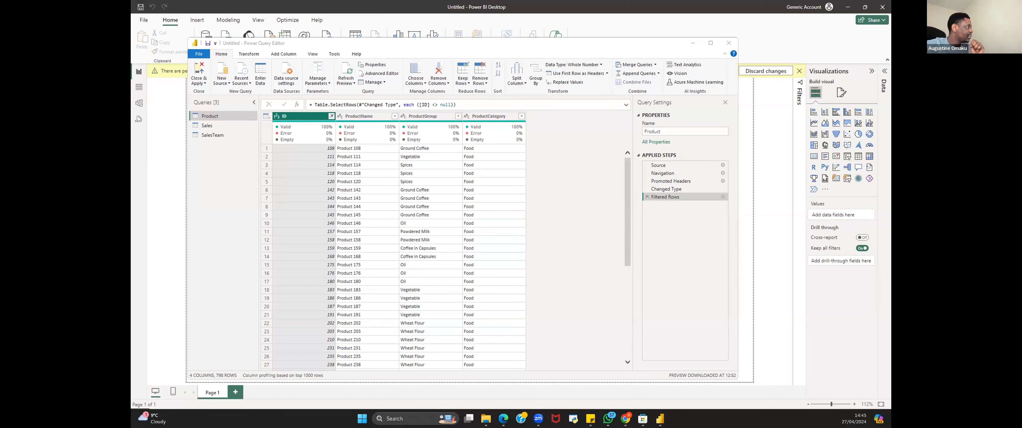
{"action": "left_click", "coordinate": [397, 418]}
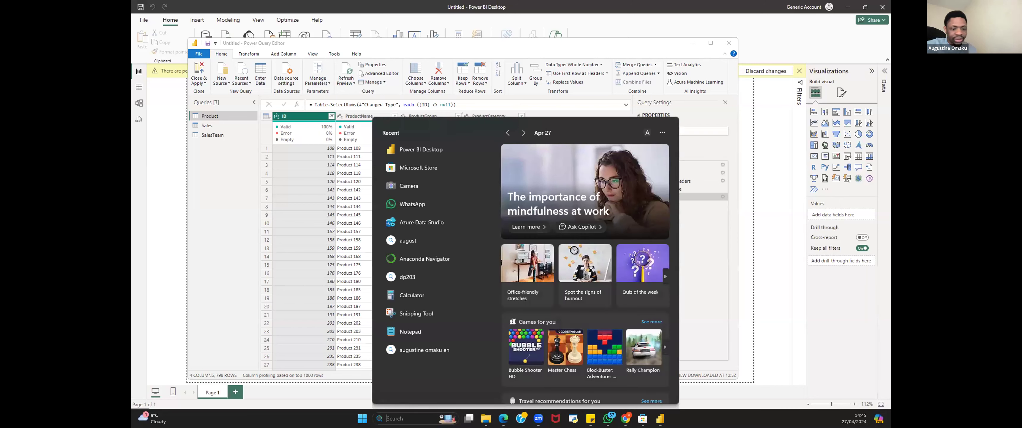
{"action": "type", "text": "excel"}
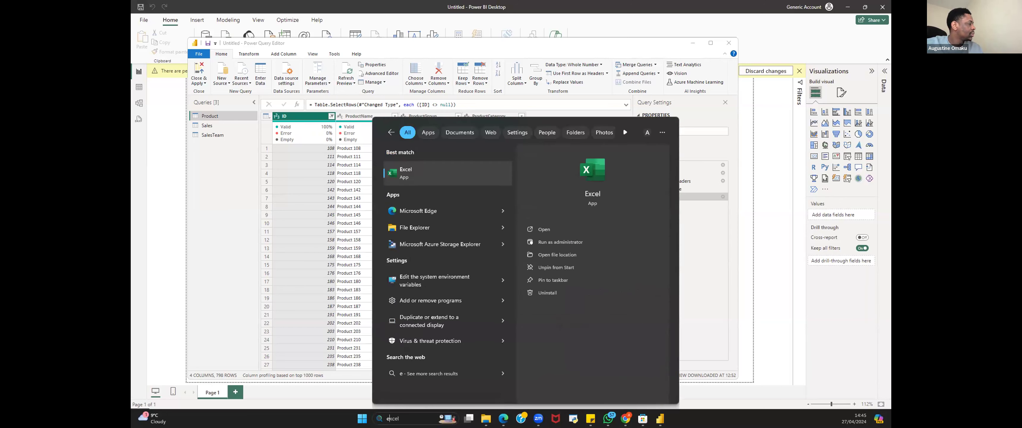
{"action": "left_click", "coordinate": [437, 170]}
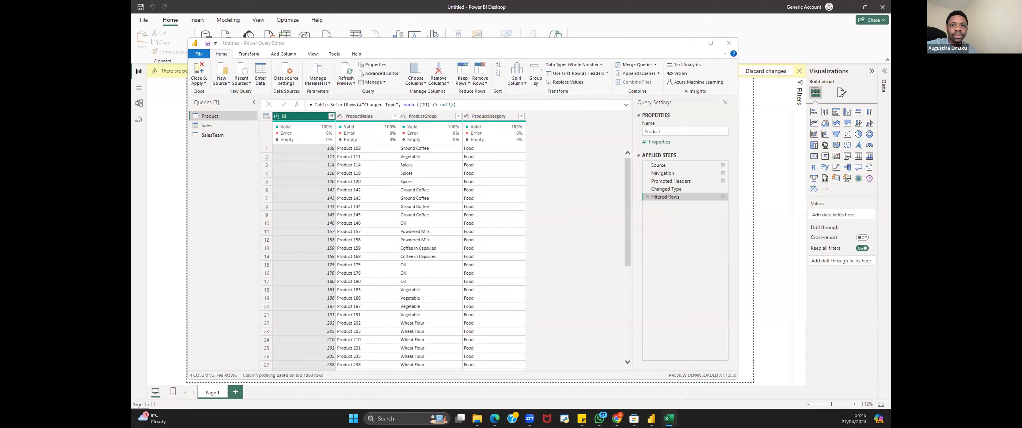
Step: Create a blank workbook and enter 123abc in cell A2
{"action": "left_click", "coordinate": [484, 181]}
{"action": "left_click", "coordinate": [403, 198]}
{"action": "type", "text": "123abc"}
{"action": "left_click", "coordinate": [409, 221]}
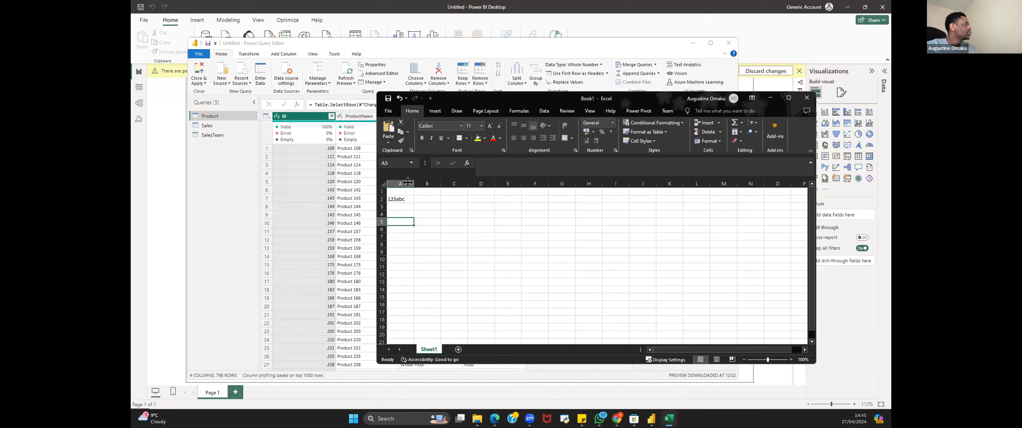
Step: Append five commas to cell A2 so it reads 123abc,,,,,
{"action": "left_click_drag", "start_coordinate": [418, 180], "coordinate": [427, 181]}
{"action": "left_click", "coordinate": [403, 199]}
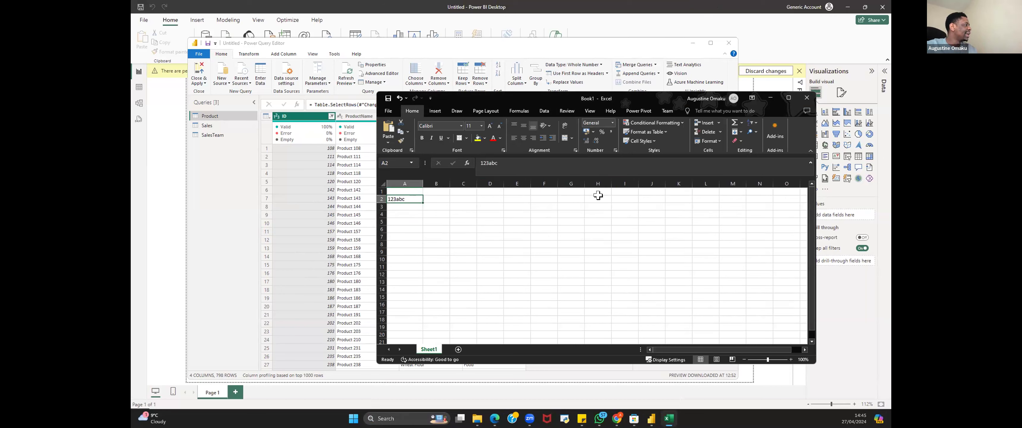
{"action": "left_click", "coordinate": [793, 96]}
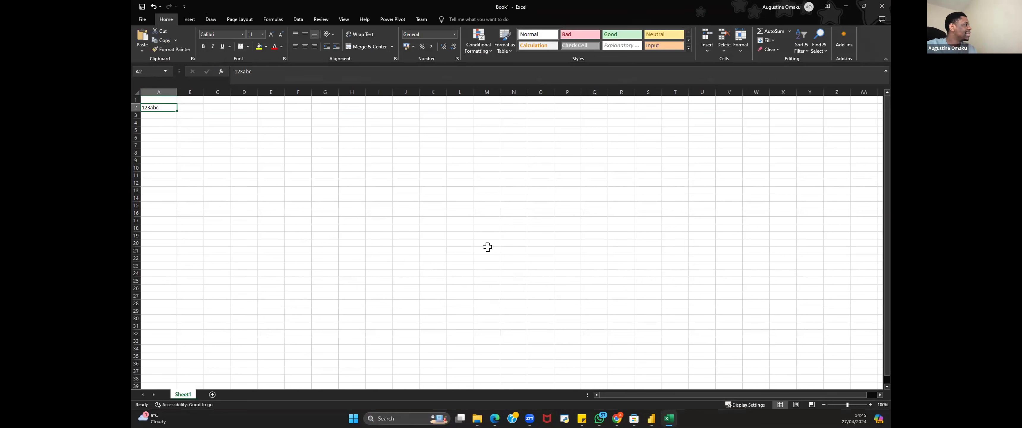
{"action": "left_click", "coordinate": [851, 400]}
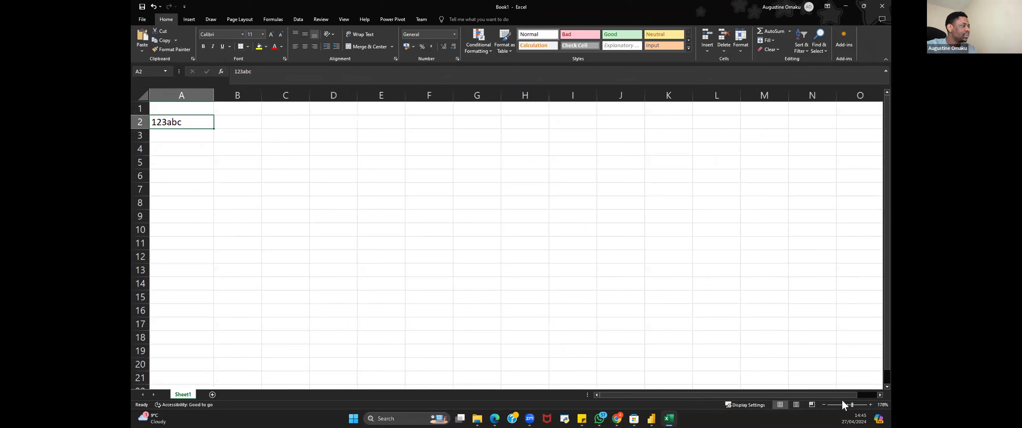
{"action": "double_click", "coordinate": [189, 119]}
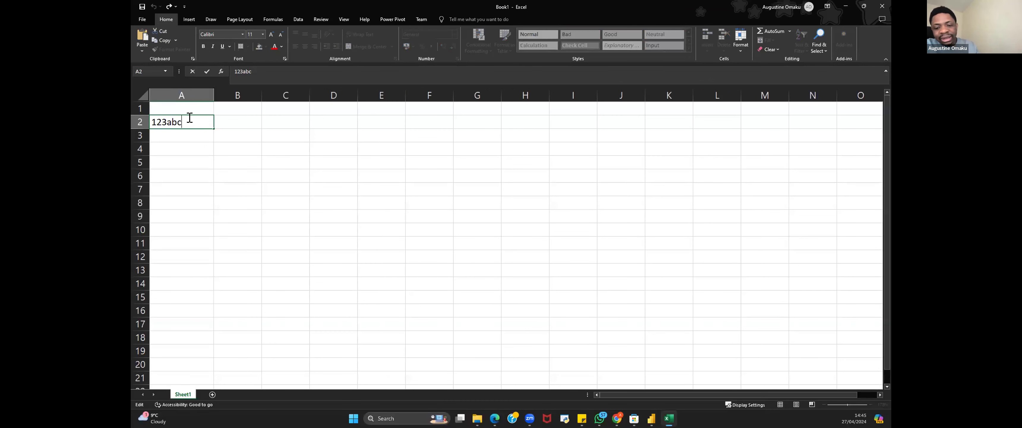
{"action": "type", "text": ",,,,,"}
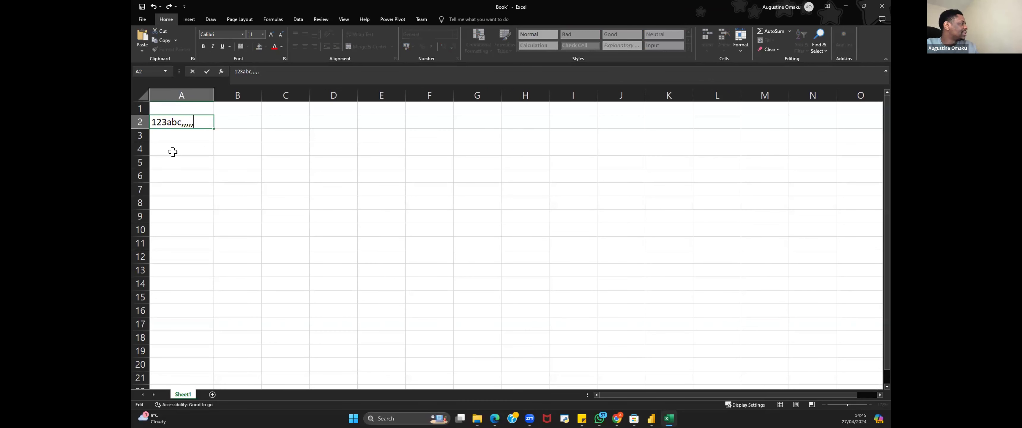
{"action": "key", "text": "Return"}
{"action": "left_click", "coordinate": [198, 124]}
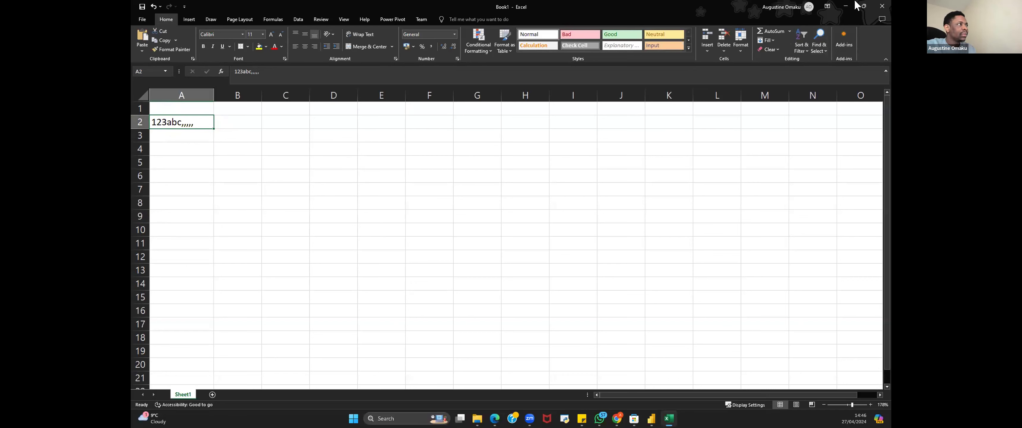
Step: Switch back to Power BI, review the Sales and SalesTeam queries, and close and apply the query changes
{"action": "key", "text": "alt+Tab"}
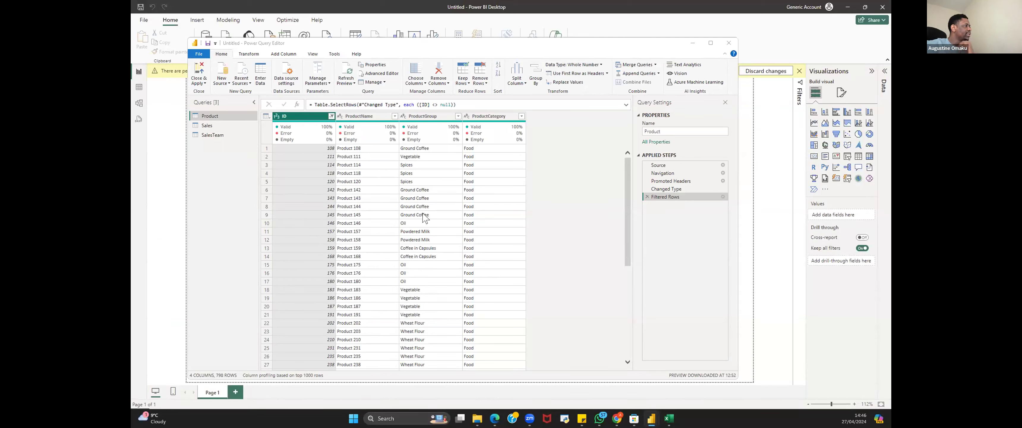
{"action": "left_click_drag", "start_coordinate": [629, 223], "coordinate": [632, 169]}
{"action": "left_click", "coordinate": [205, 126]}
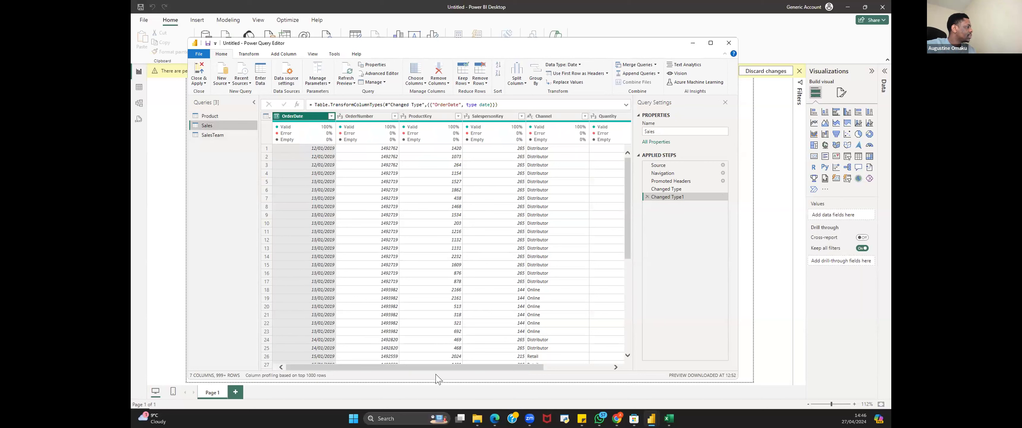
{"action": "left_click_drag", "start_coordinate": [446, 368], "coordinate": [222, 167]}
{"action": "left_click", "coordinate": [225, 136]}
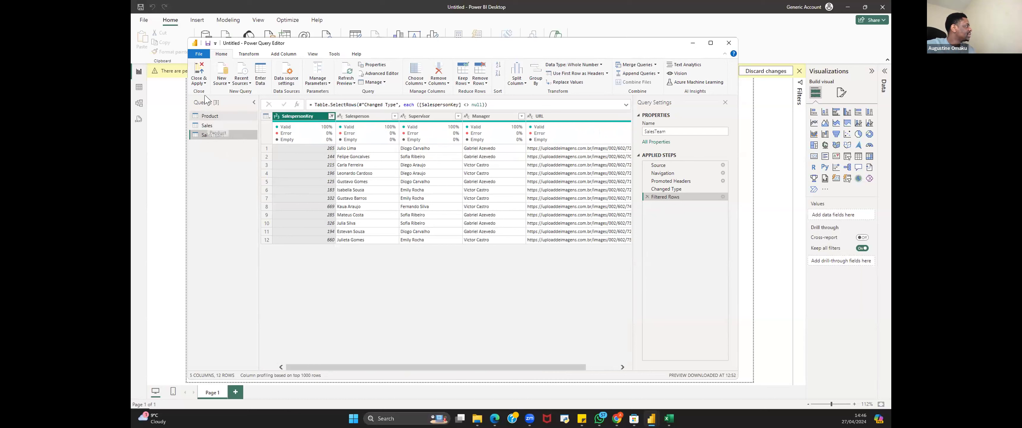
{"action": "left_click", "coordinate": [203, 82]}
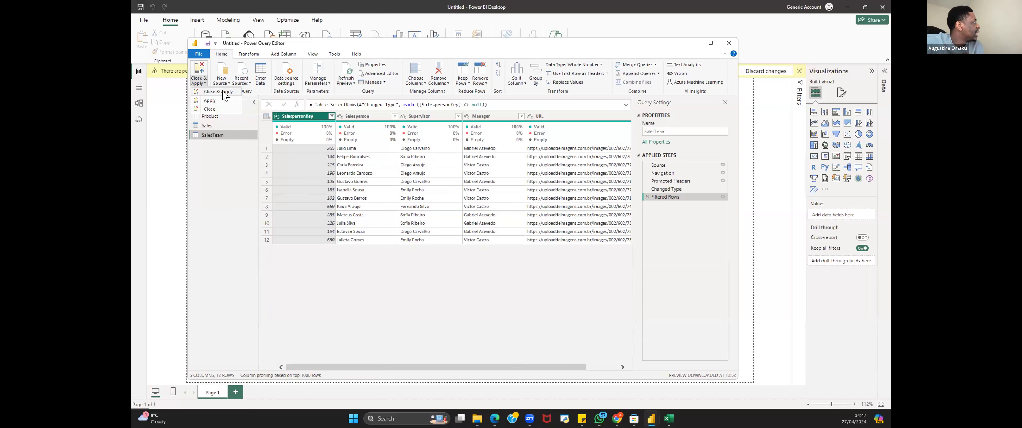
{"action": "left_click", "coordinate": [234, 94]}
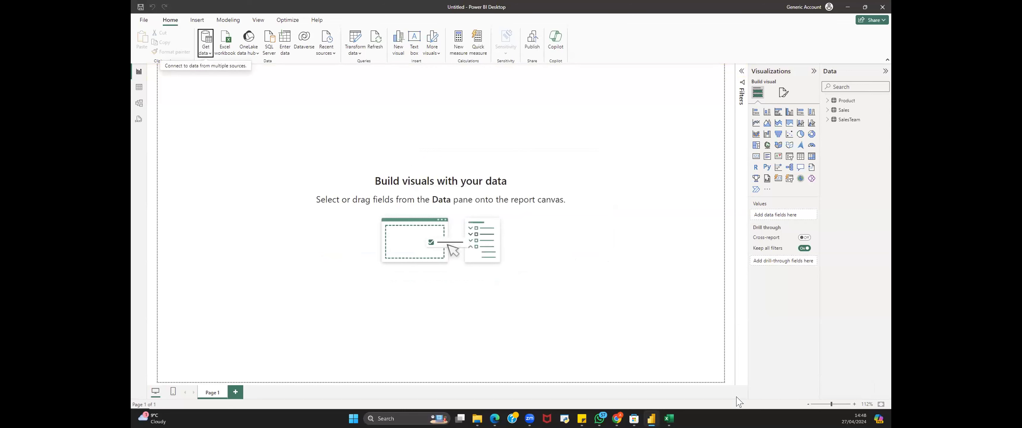
Step: Switch to Excel and enter 234 in cell B2
{"action": "mouse_move", "coordinate": [669, 418]}
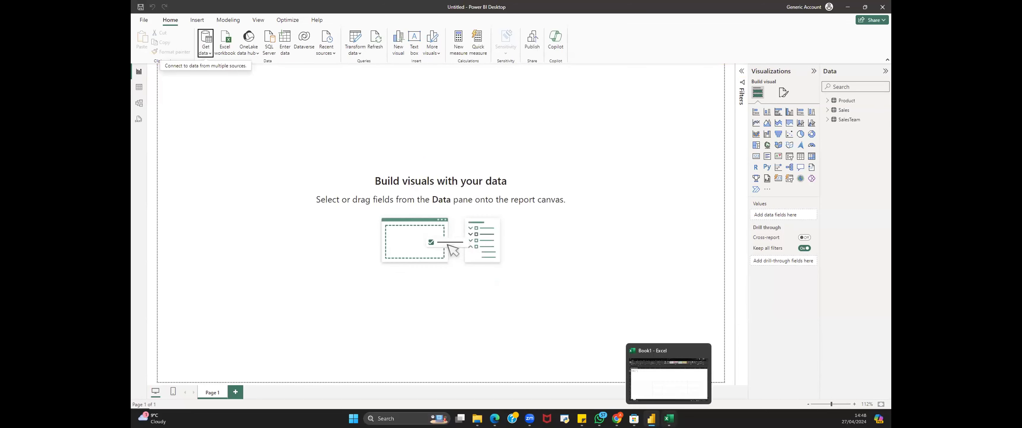
{"action": "left_click", "coordinate": [660, 370]}
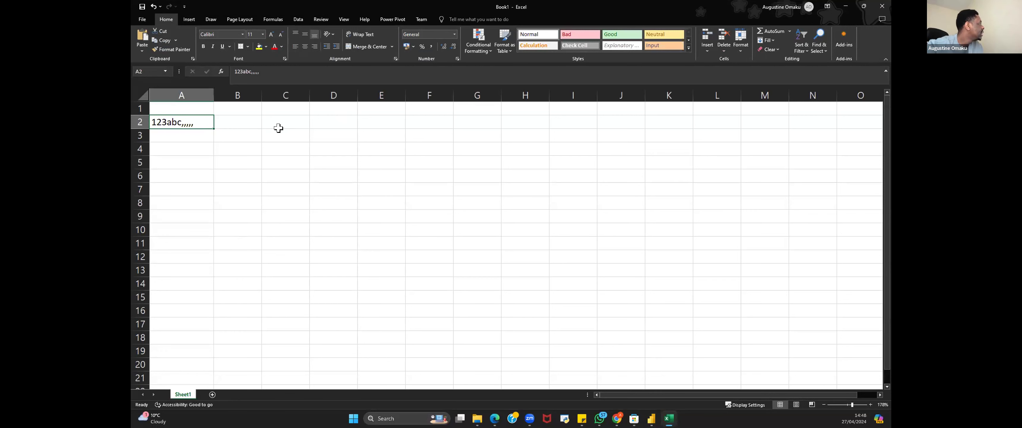
{"action": "left_click", "coordinate": [239, 120]}
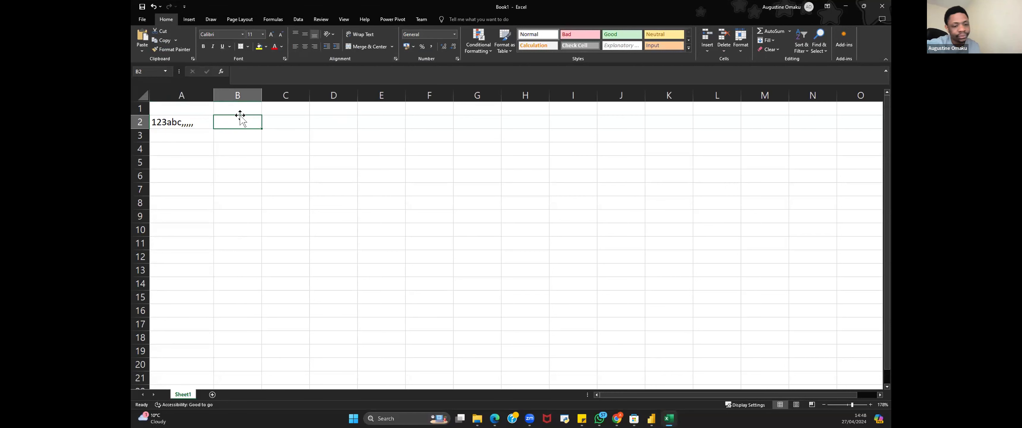
{"action": "type", "text": "234"}
{"action": "left_click", "coordinate": [282, 121]}
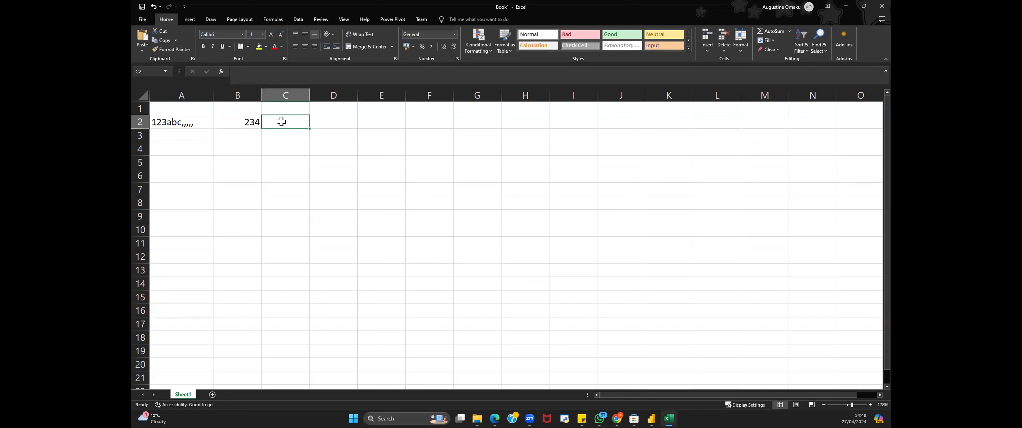
Step: Enter the formula =A2+B2 in cell C2
{"action": "type", "text": "="}
{"action": "left_click", "coordinate": [169, 119]}
{"action": "type", "text": "+"}
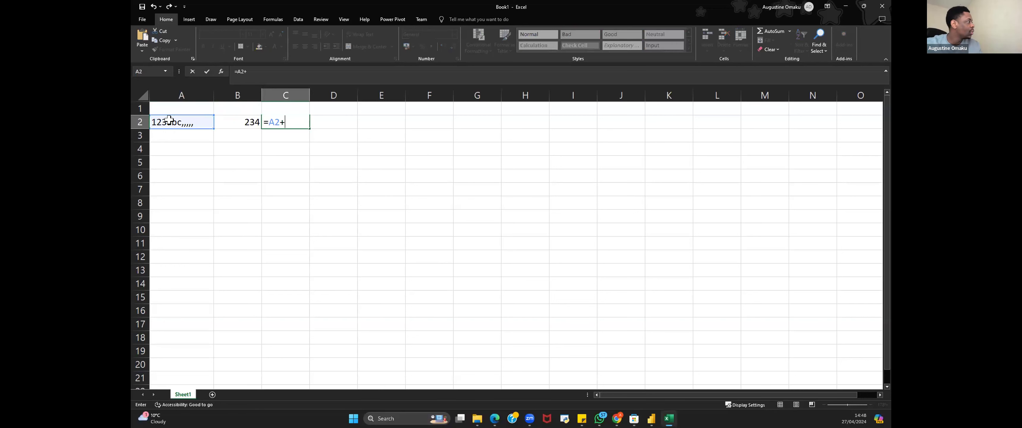
{"action": "left_click", "coordinate": [240, 117]}
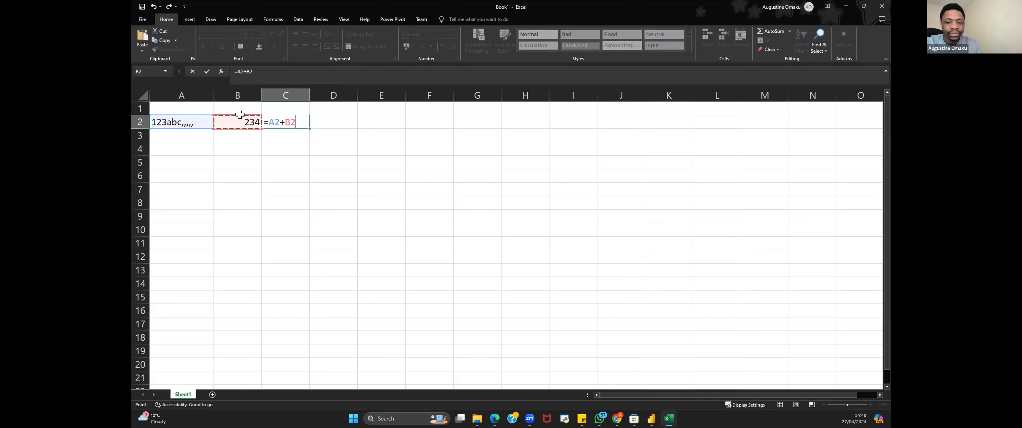
{"action": "key", "text": "Return"}
{"action": "left_click", "coordinate": [280, 108]}
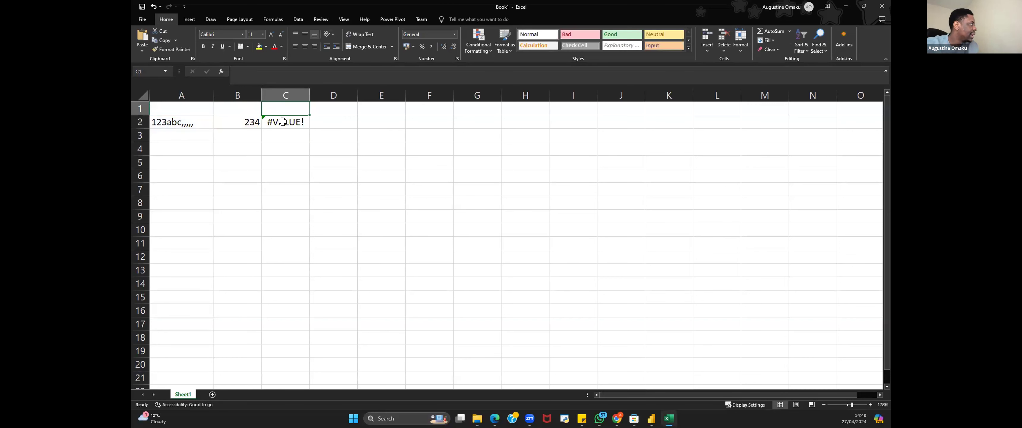
{"action": "left_click", "coordinate": [281, 121]}
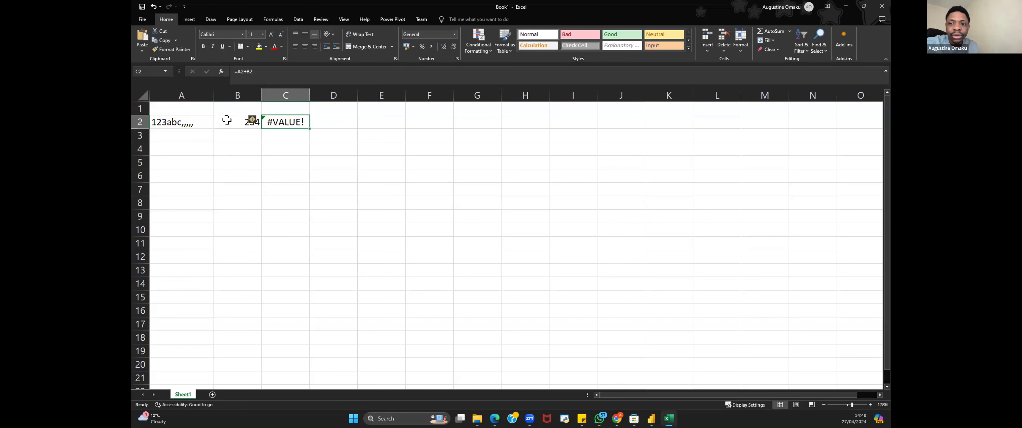
Step: Examine the text stored in cell A2
{"action": "left_click_drag", "start_coordinate": [170, 119], "coordinate": [238, 122]}
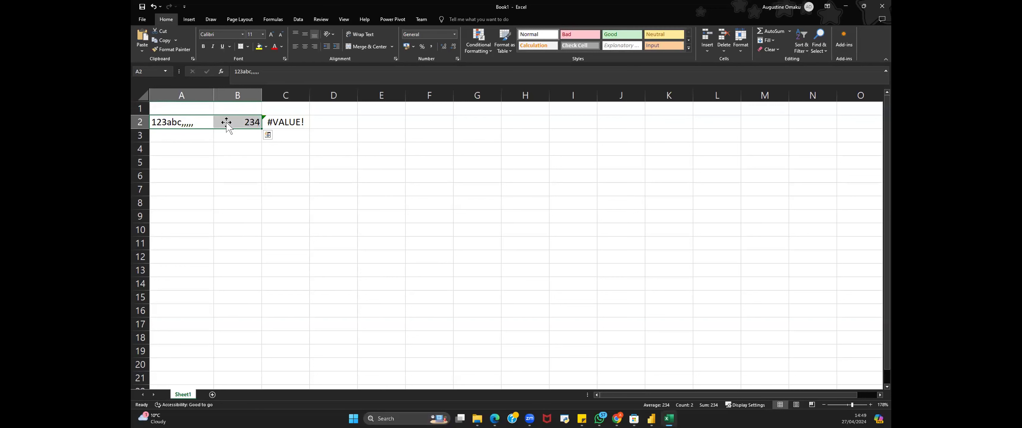
{"action": "left_click", "coordinate": [170, 119]}
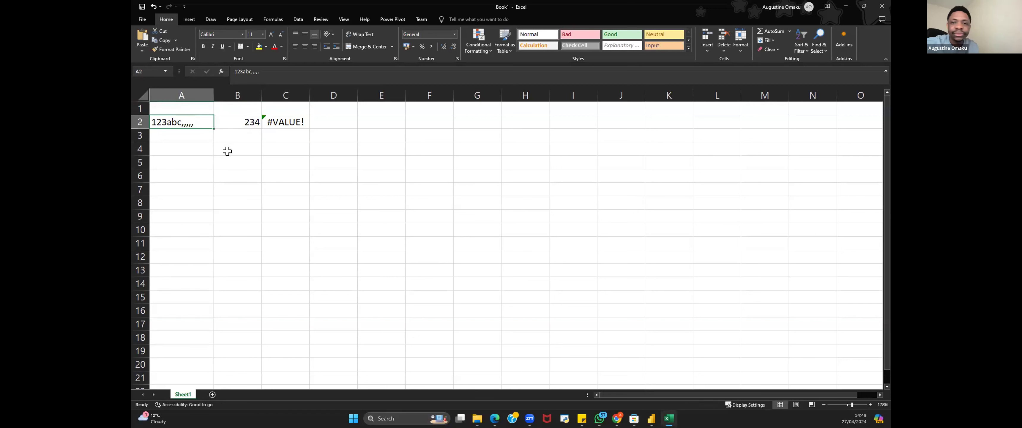
{"action": "double_click", "coordinate": [163, 119]}
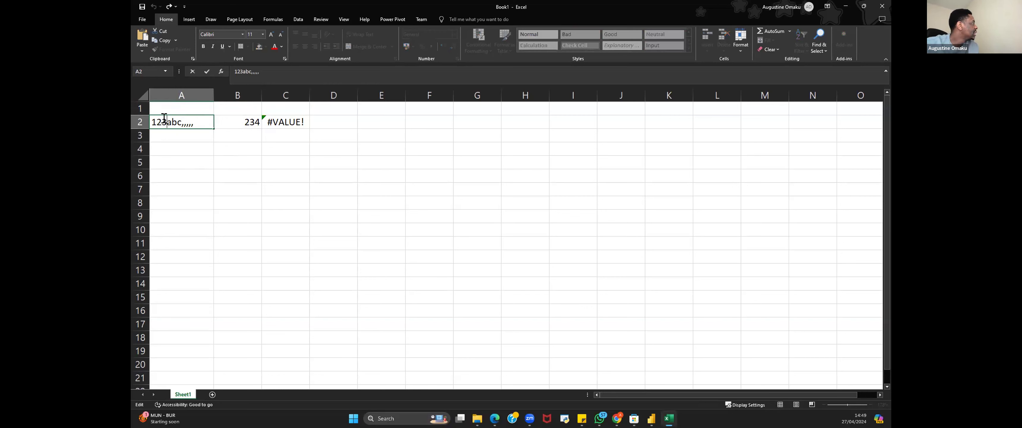
{"action": "left_click_drag", "start_coordinate": [166, 121], "coordinate": [144, 121]}
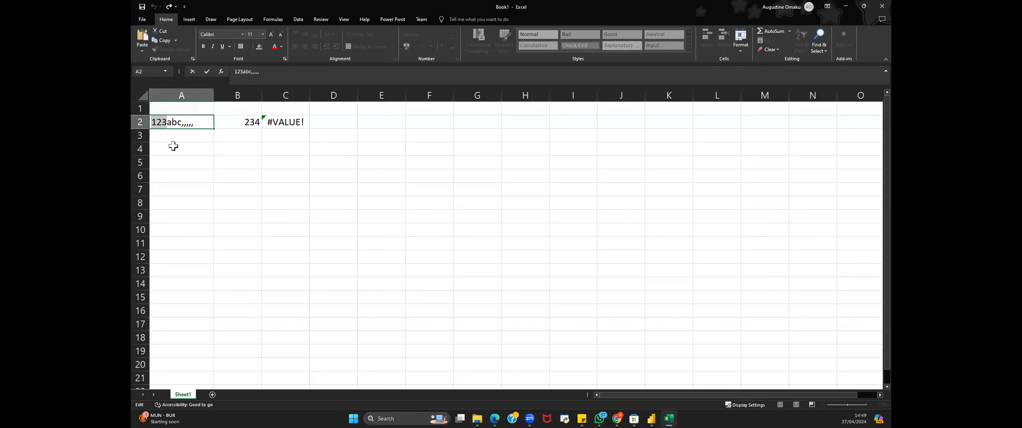
{"action": "left_click", "coordinate": [176, 189]}
{"action": "left_click", "coordinate": [167, 123]}
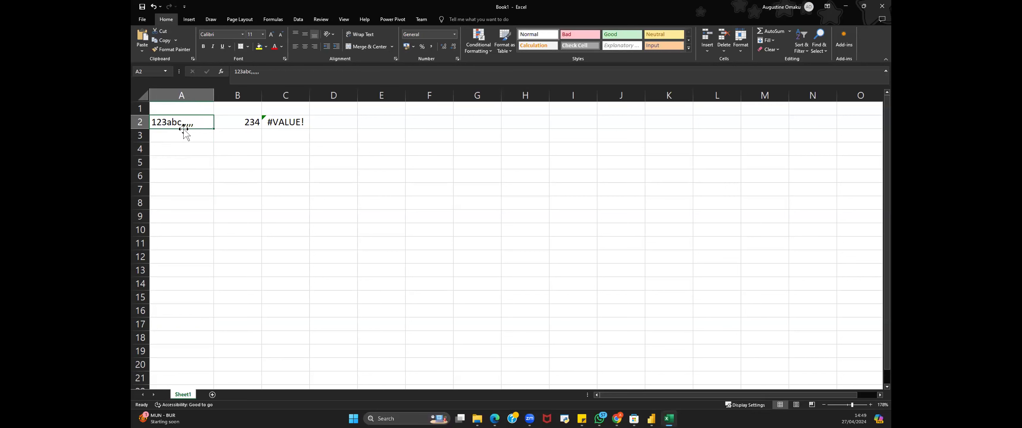
Step: Insert a new empty column before column B in the worksheet
{"action": "left_click", "coordinate": [237, 96]}
{"action": "right_click", "coordinate": [243, 98]}
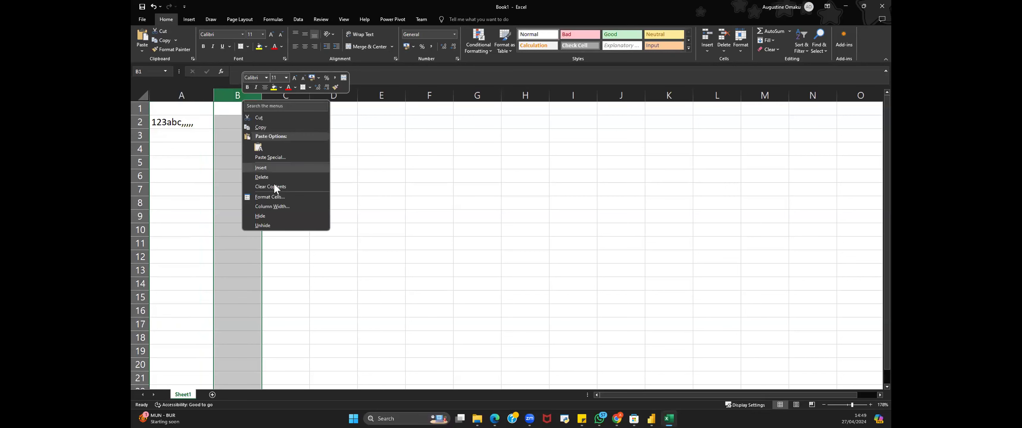
{"action": "left_click", "coordinate": [265, 167]}
Step: Move the text "abc,,,," out of cell A2 into cell B2, leaving 123 in A2
{"action": "left_click", "coordinate": [192, 121]}
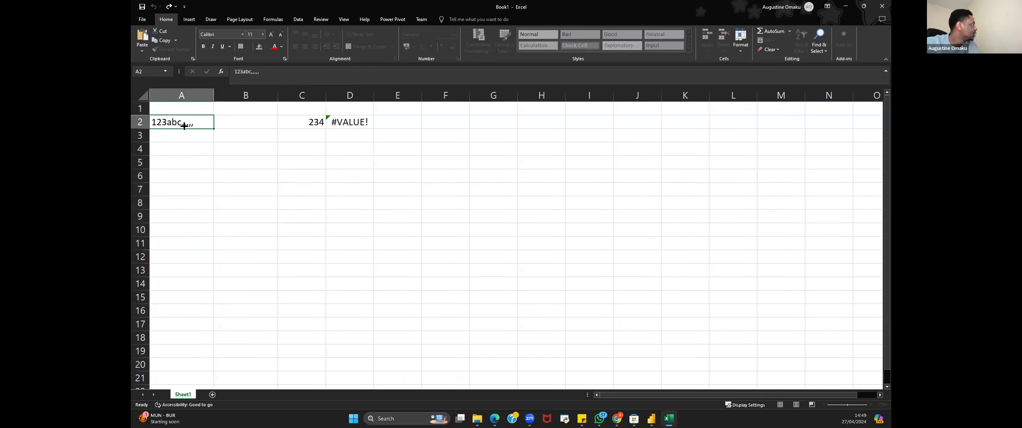
{"action": "double_click", "coordinate": [193, 122]}
{"action": "left_click_drag", "start_coordinate": [193, 122], "coordinate": [166, 121]}
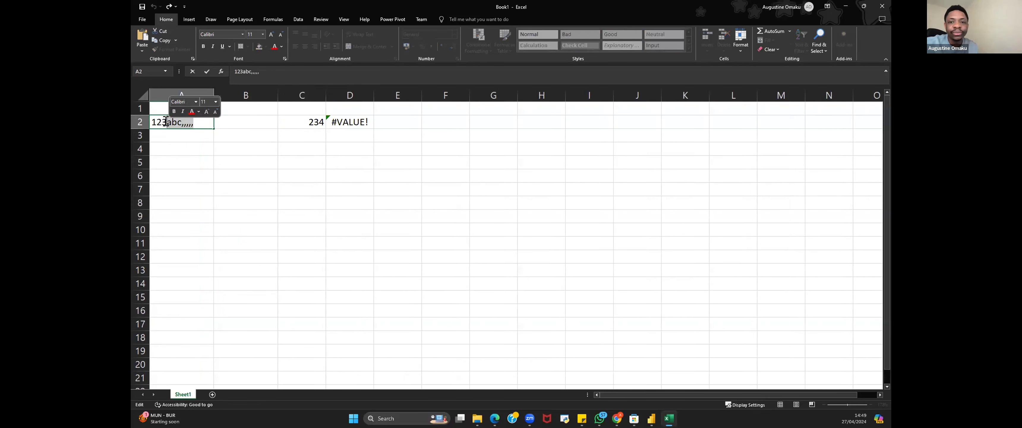
{"action": "key", "text": "Escape"}
{"action": "double_click", "coordinate": [195, 120]}
{"action": "left_click_drag", "start_coordinate": [195, 120], "coordinate": [164, 121]}
{"action": "key", "text": "ctrl+c"}
{"action": "key", "text": "BackSpace"}
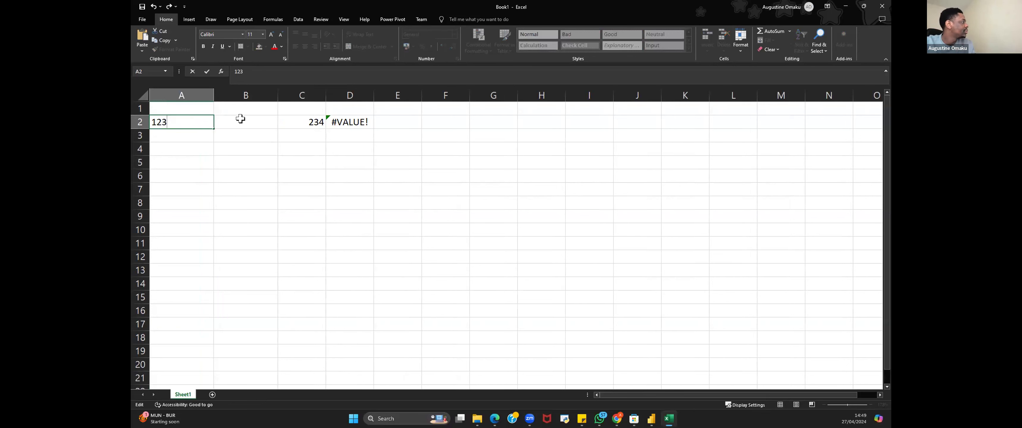
{"action": "left_click", "coordinate": [240, 119]}
{"action": "key", "text": "ctrl+v"}
{"action": "key", "text": "ctrl"}
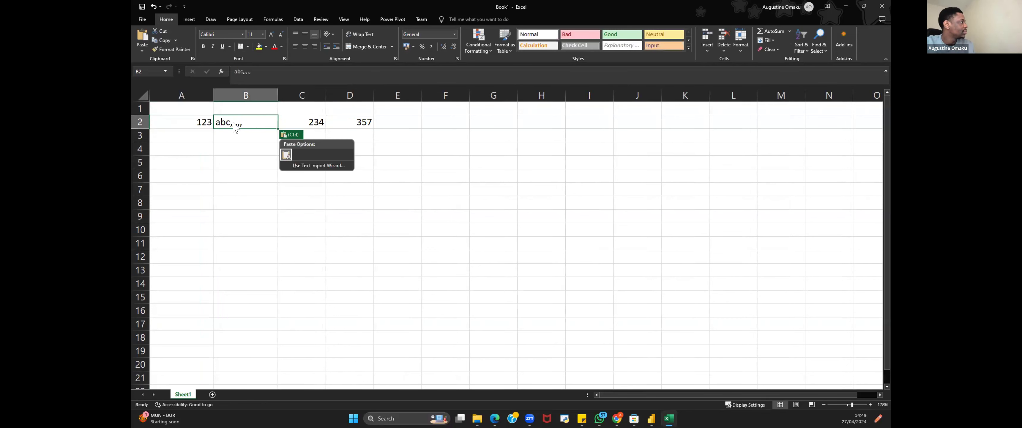
Step: Examine the contents of cells A2 and B2
{"action": "left_click", "coordinate": [194, 120]}
{"action": "left_click", "coordinate": [194, 121]}
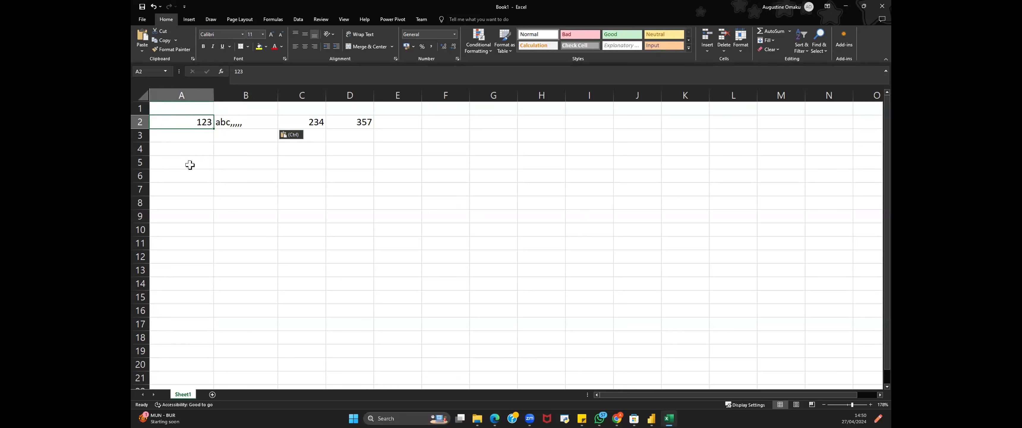
{"action": "left_click", "coordinate": [236, 122]}
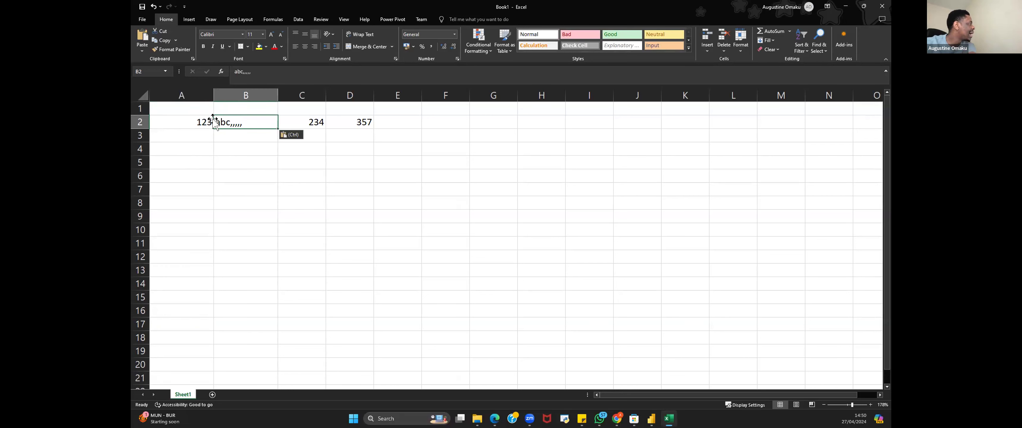
{"action": "left_click", "coordinate": [194, 119]}
{"action": "left_click", "coordinate": [245, 120]}
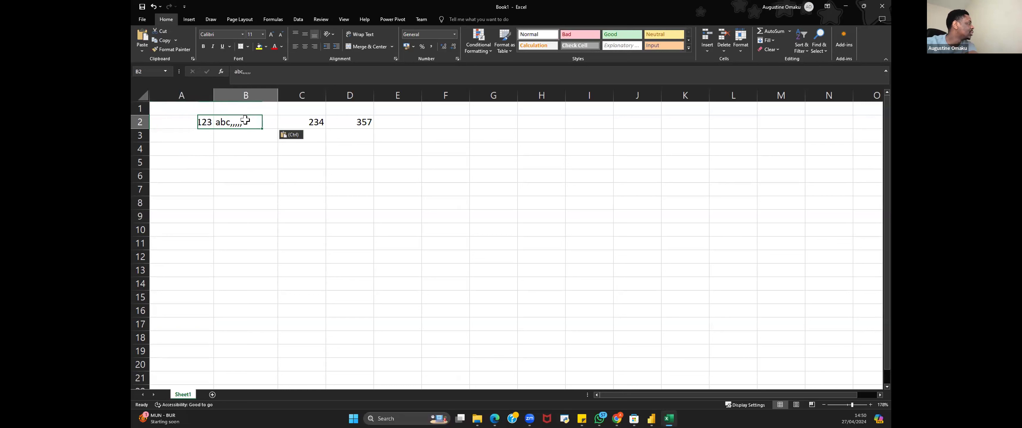
{"action": "double_click", "coordinate": [245, 120]}
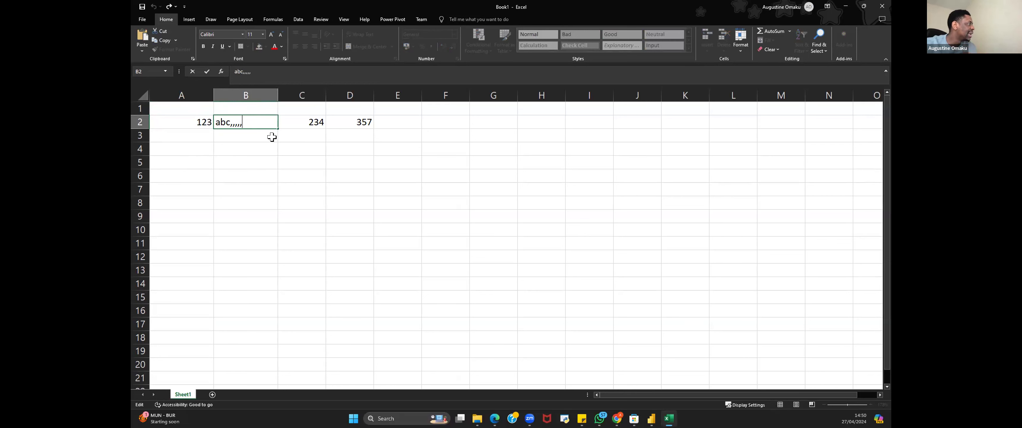
{"action": "left_click", "coordinate": [247, 135]}
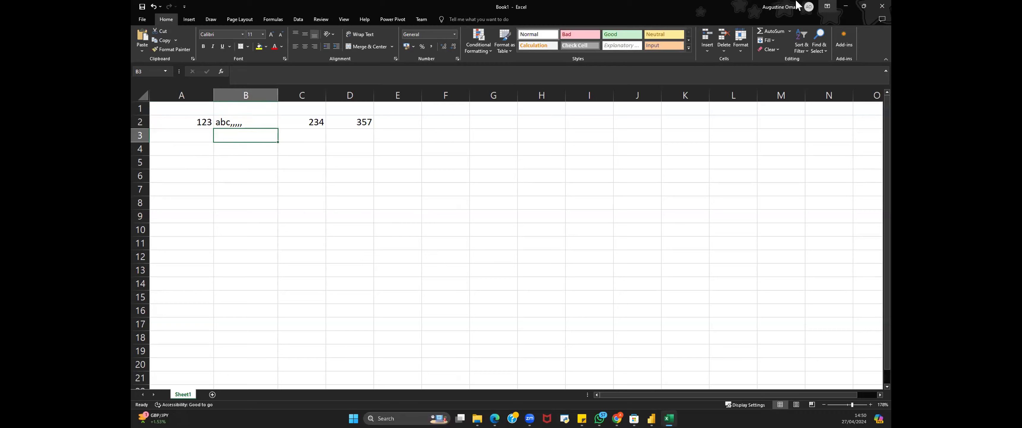
Step: Switch to Power BI and expand the Product, Sales and SalesTeam tables to review their fields
{"action": "key", "text": "alt+Tab"}
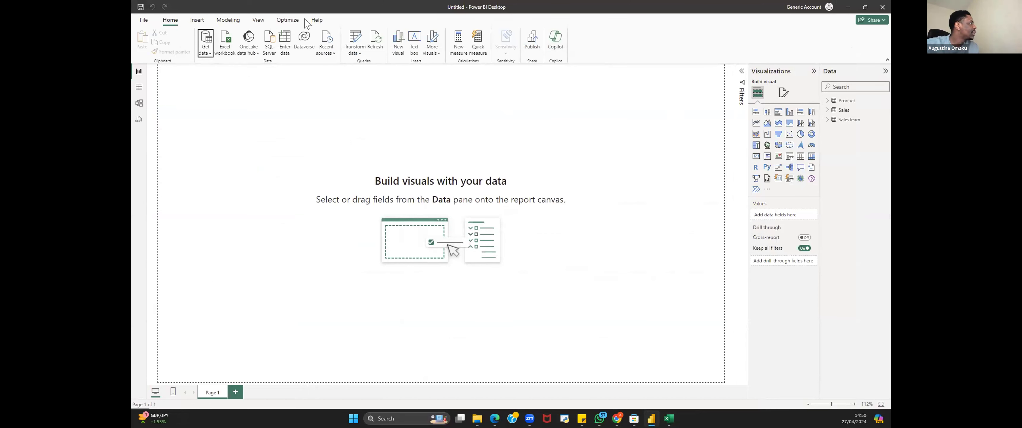
{"action": "left_click", "coordinate": [826, 100]}
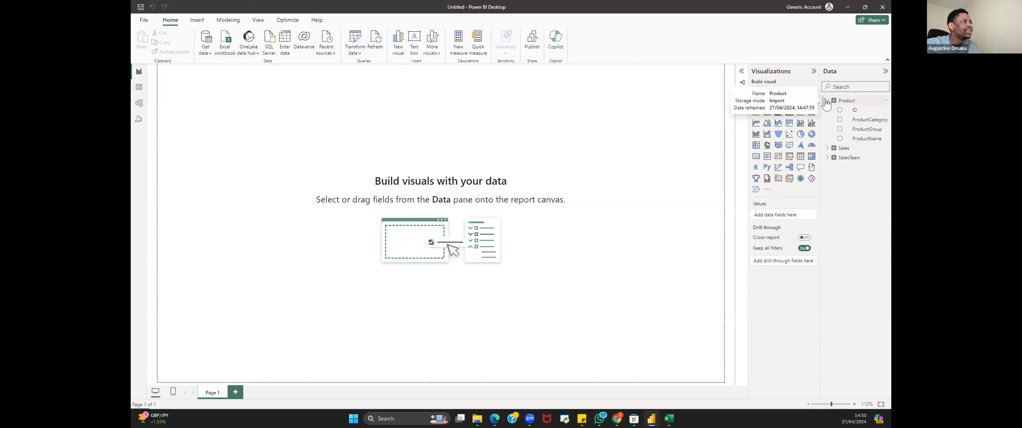
{"action": "left_click", "coordinate": [827, 147]}
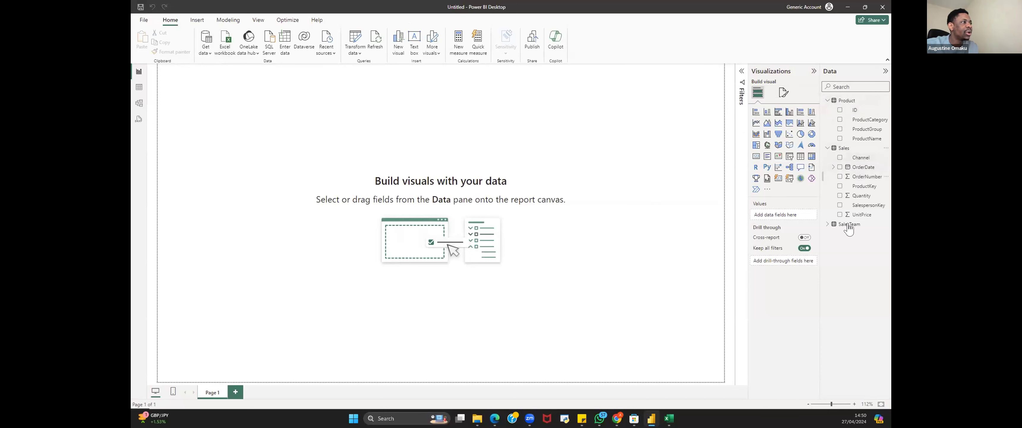
{"action": "left_click", "coordinate": [827, 224]}
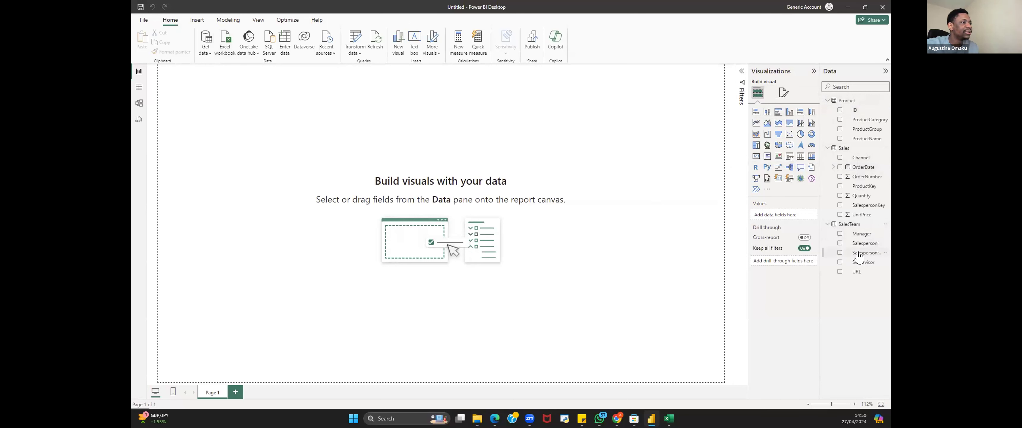
{"action": "left_click", "coordinate": [827, 224]}
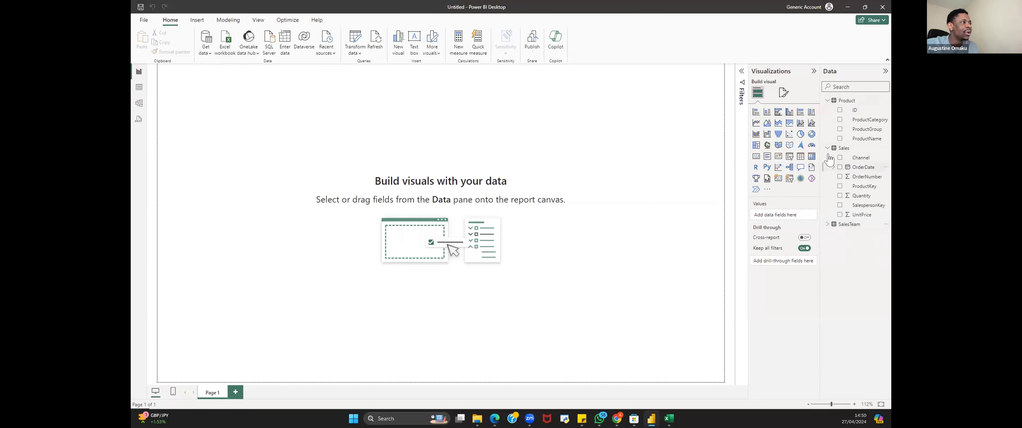
{"action": "left_click", "coordinate": [827, 148]}
{"action": "left_click", "coordinate": [826, 102]}
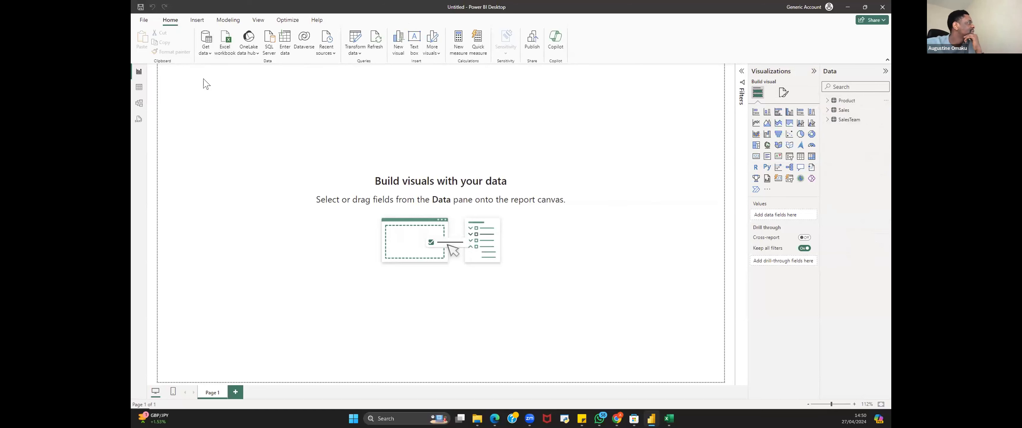
Step: Browse the Product, Sales and SalesTeam tables in table view
{"action": "left_click", "coordinate": [138, 90]}
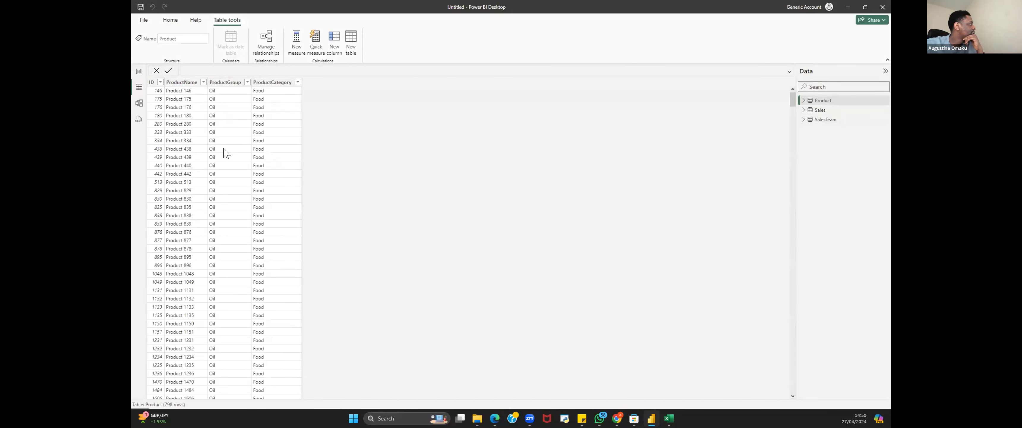
{"action": "left_click", "coordinate": [820, 110]}
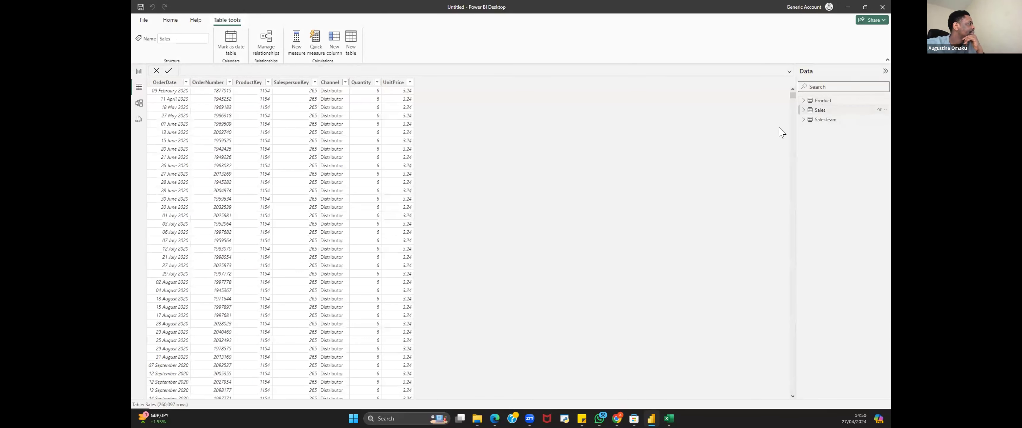
{"action": "left_click", "coordinate": [840, 122]}
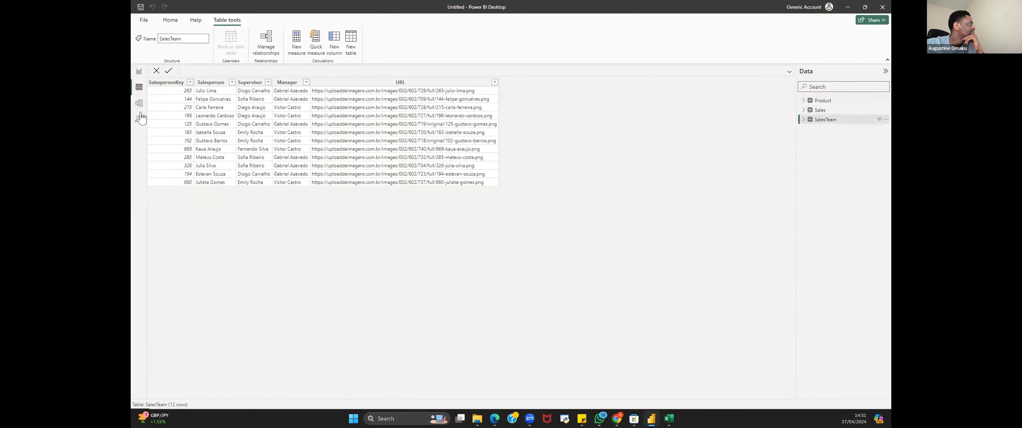
Step: Rearrange the SalesTeam, Sales and Product table cards in the model view diagram
{"action": "left_click", "coordinate": [139, 103]}
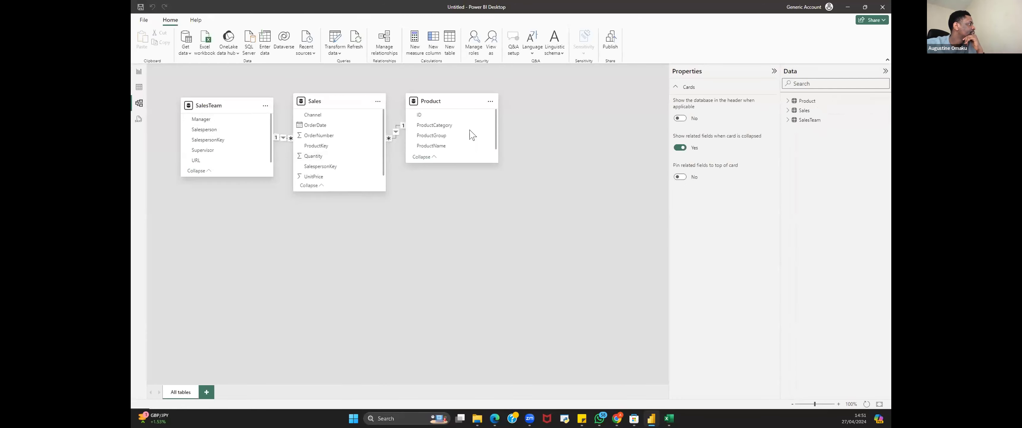
{"action": "left_click_drag", "start_coordinate": [472, 134], "coordinate": [517, 286]}
{"action": "left_click_drag", "start_coordinate": [322, 102], "coordinate": [383, 101]}
{"action": "left_click_drag", "start_coordinate": [206, 104], "coordinate": [218, 246]}
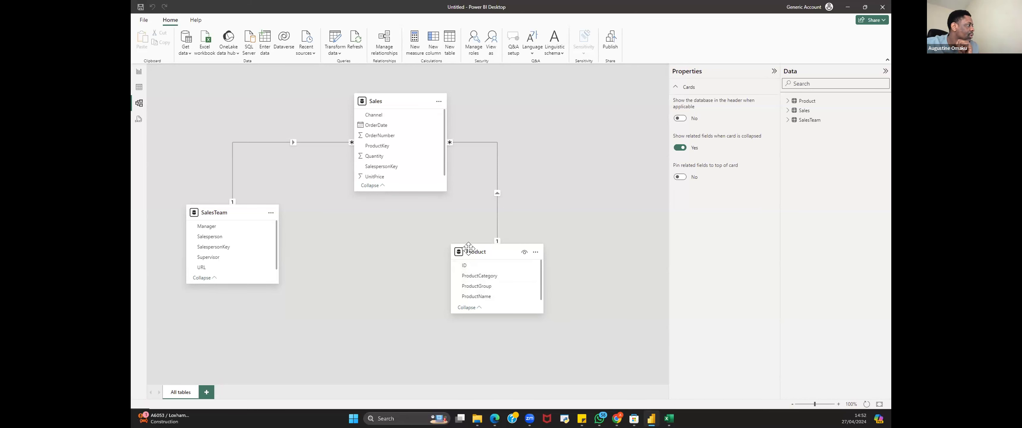
{"action": "left_click_drag", "start_coordinate": [472, 252], "coordinate": [519, 253]}
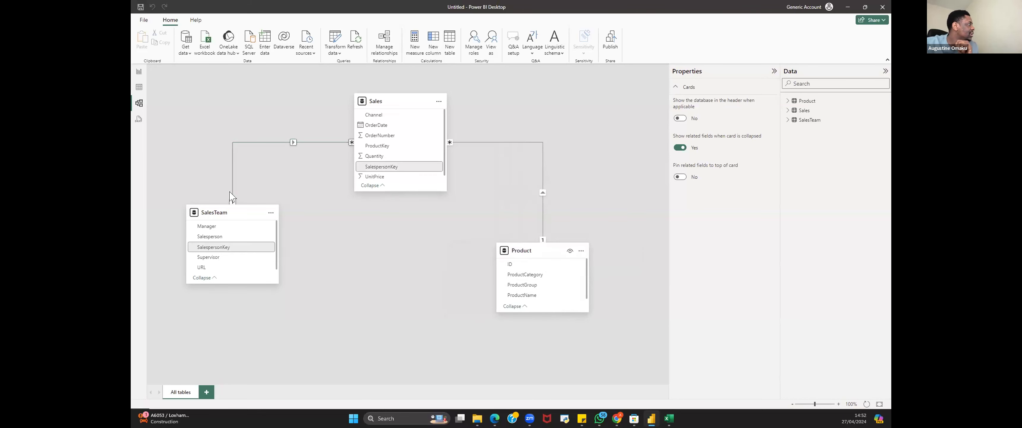
{"action": "left_click_drag", "start_coordinate": [237, 214], "coordinate": [241, 237]}
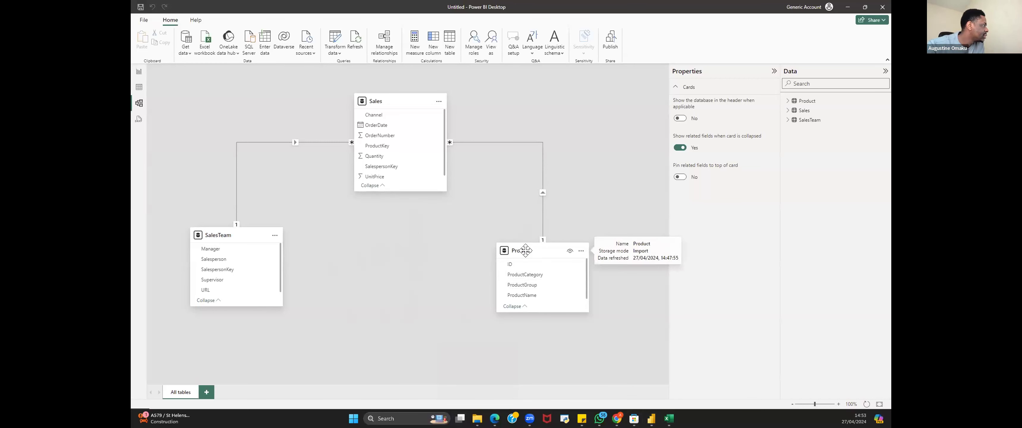
{"action": "left_click_drag", "start_coordinate": [526, 249], "coordinate": [529, 234]}
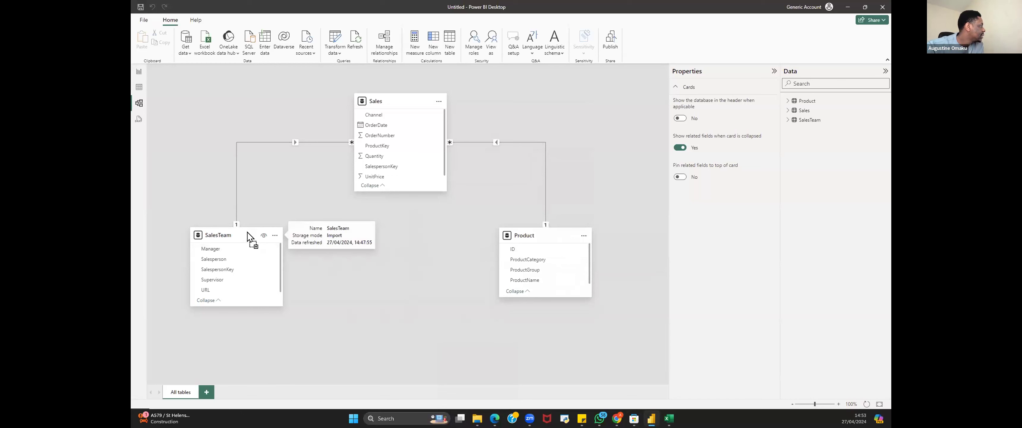
{"action": "left_click_drag", "start_coordinate": [251, 235], "coordinate": [260, 229]}
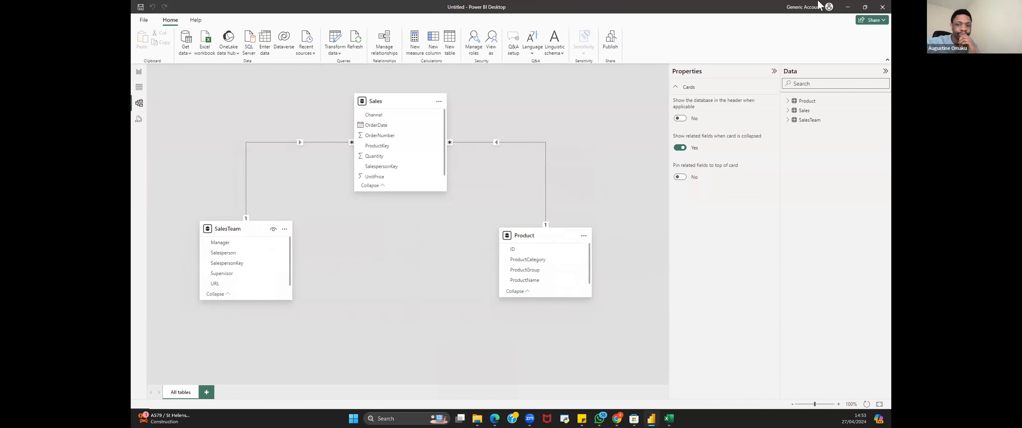
Step: Open the Sales table in table view and add a new calculated column
{"action": "left_click", "coordinate": [138, 75]}
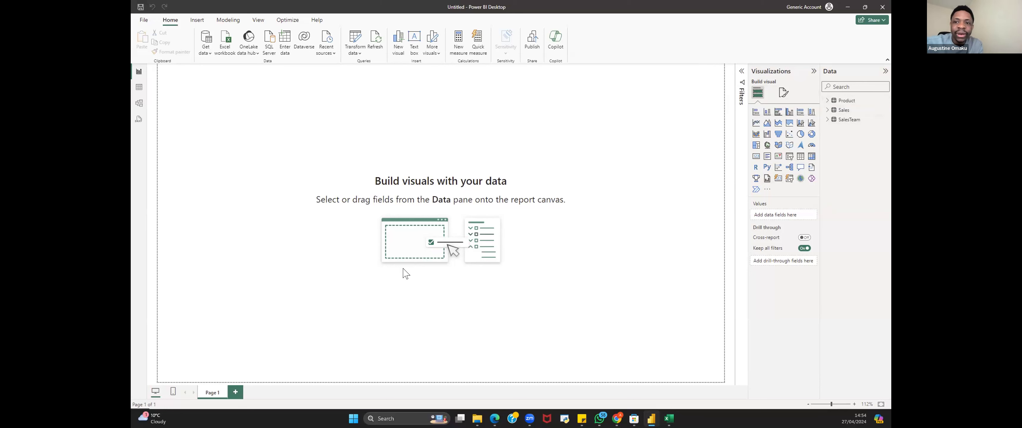
{"action": "left_click", "coordinate": [825, 110]}
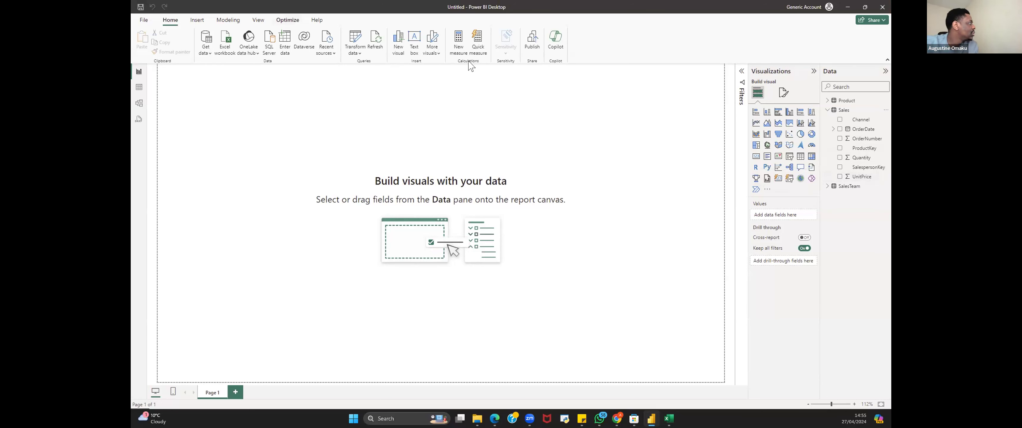
{"action": "left_click", "coordinate": [138, 93]}
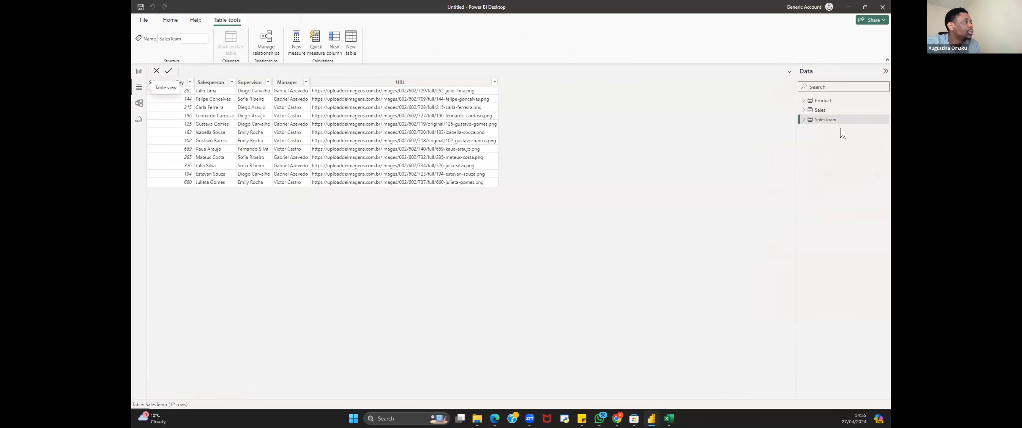
{"action": "left_click", "coordinate": [822, 112]}
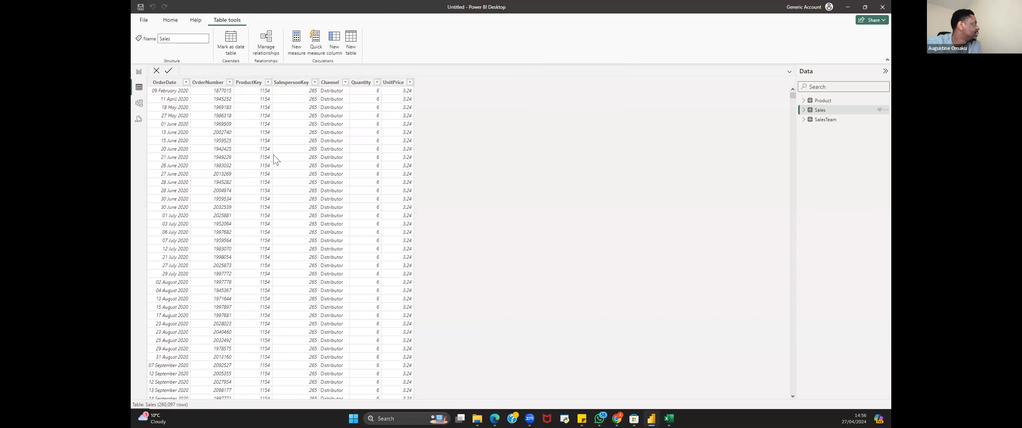
{"action": "left_click", "coordinate": [333, 39]}
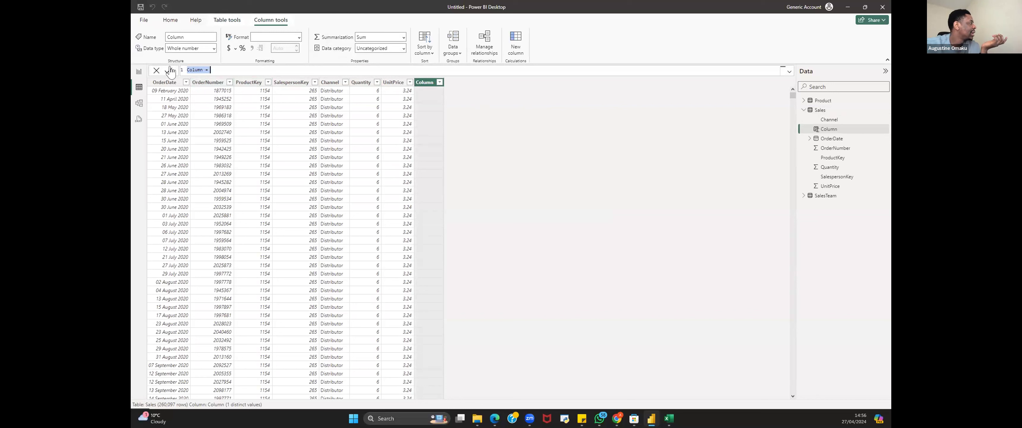
Step: Rename the new calculated column to TotalSales in its formula
{"action": "left_click", "coordinate": [202, 70]}
{"action": "double_click", "coordinate": [201, 70]}
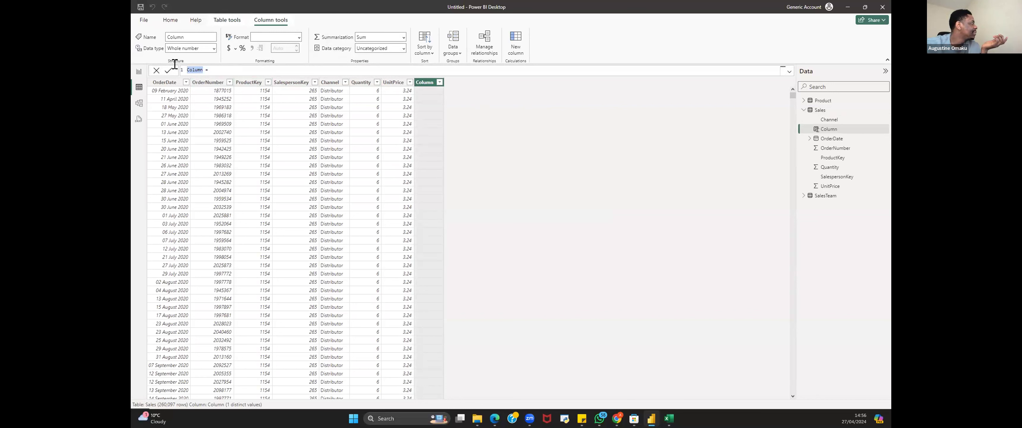
{"action": "left_click", "coordinate": [202, 70]}
{"action": "left_click_drag", "start_coordinate": [203, 69], "coordinate": [160, 66]}
{"action": "type", "text": "TotalSales"}
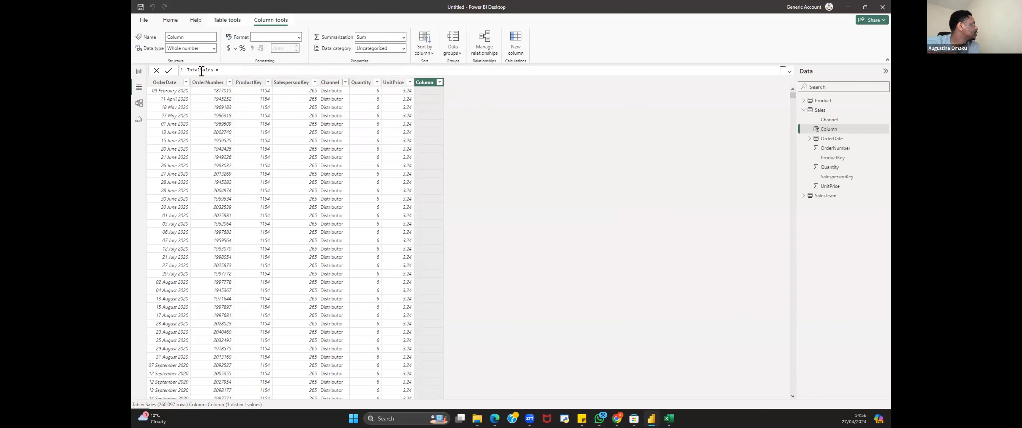
Step: Complete the formula as Sales[Quantity] * Sales[UnitPrice] and commit the TotalSales column
{"action": "left_click", "coordinate": [228, 66]}
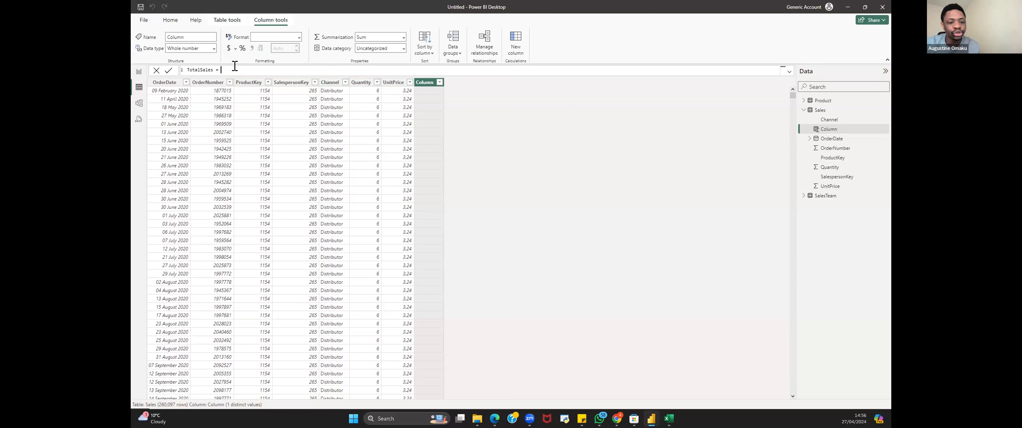
{"action": "type", "text": "q"}
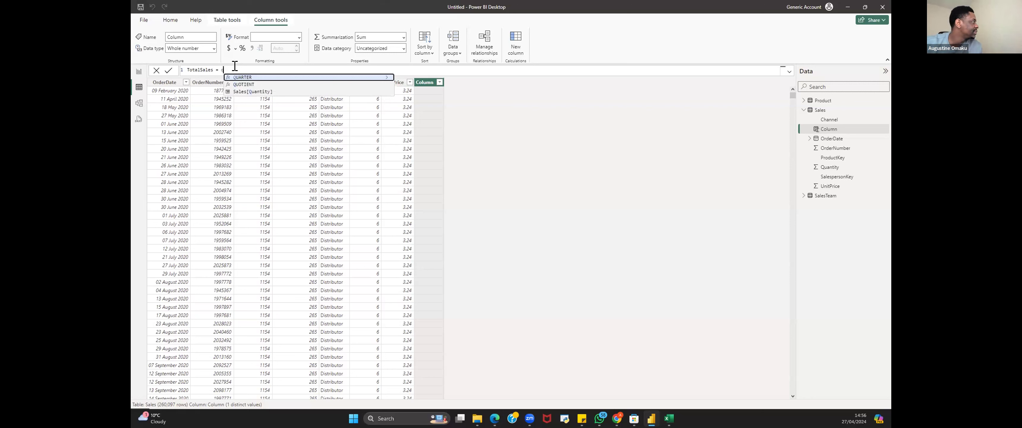
{"action": "type", "text": "uantity"}
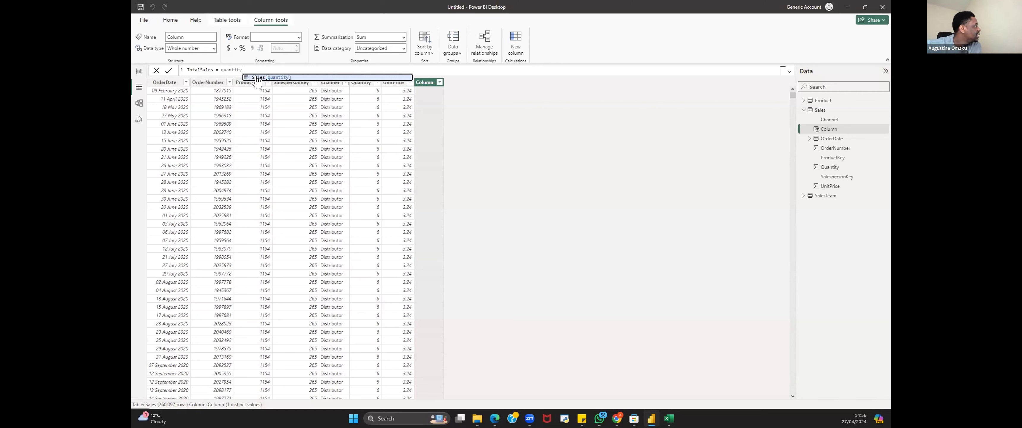
{"action": "left_click", "coordinate": [275, 78]}
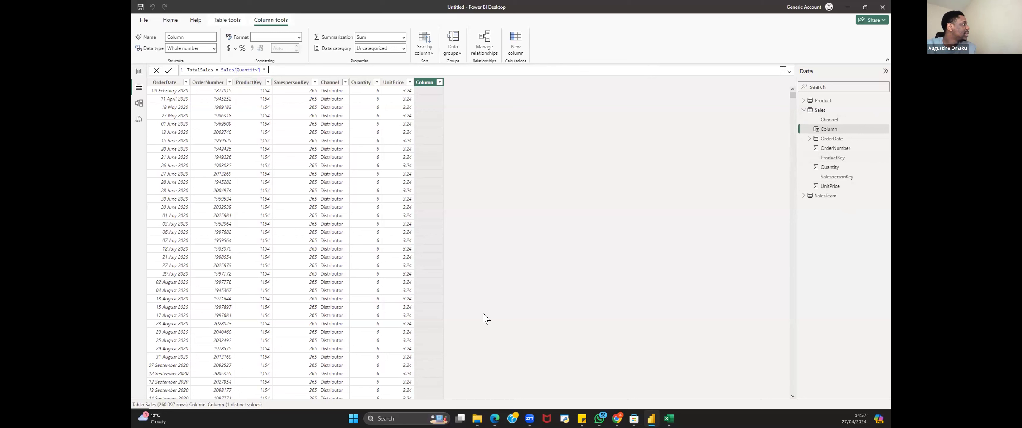
{"action": "type", "text": "unit"}
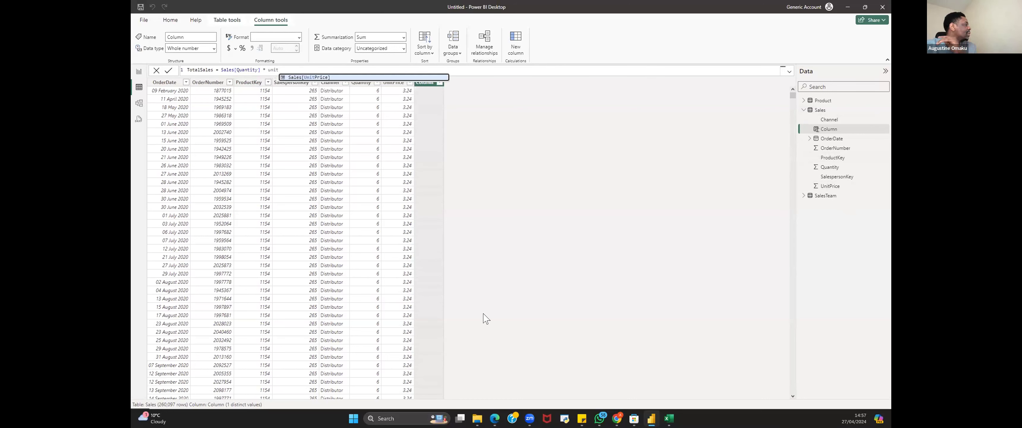
{"action": "left_click", "coordinate": [304, 78]}
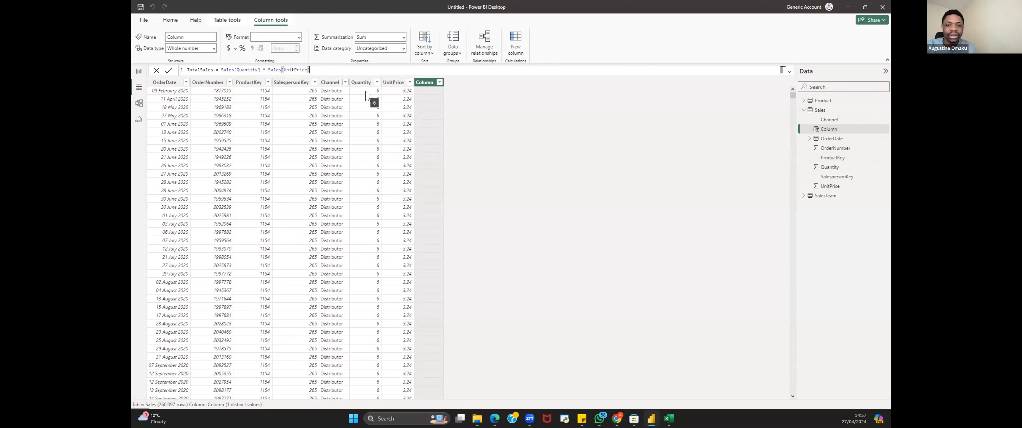
{"action": "key", "text": "Return"}
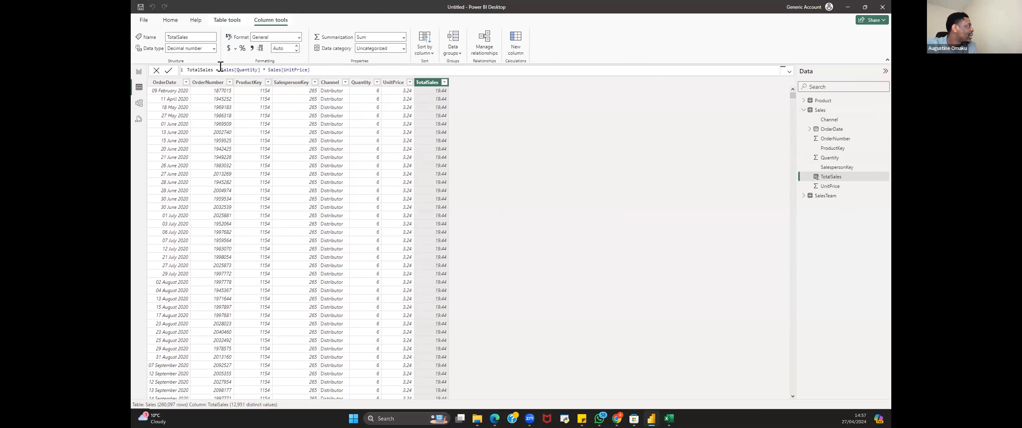
Step: Format the TotalSales column as currency with the $ English (United States) symbol
{"action": "left_click", "coordinate": [234, 49]}
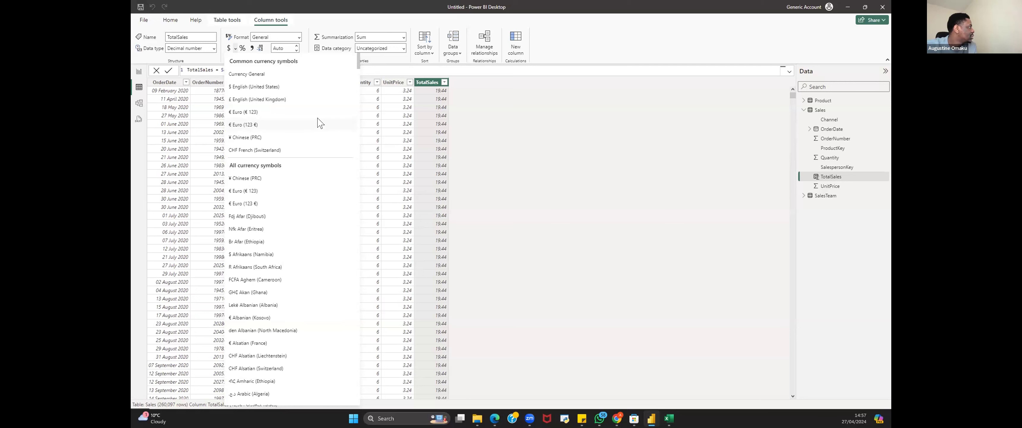
{"action": "left_click", "coordinate": [290, 88]}
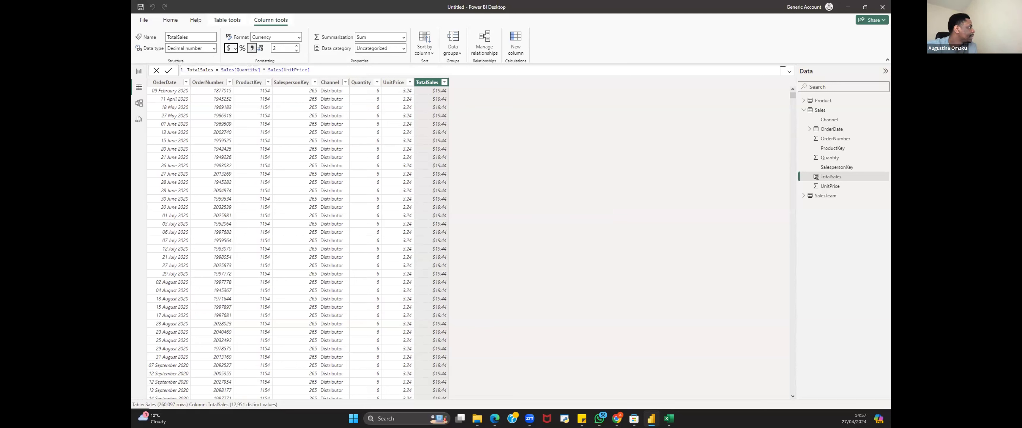
Step: Switch to report view, add the Quantity field to the canvas and change the visual to a card
{"action": "left_click", "coordinate": [139, 74]}
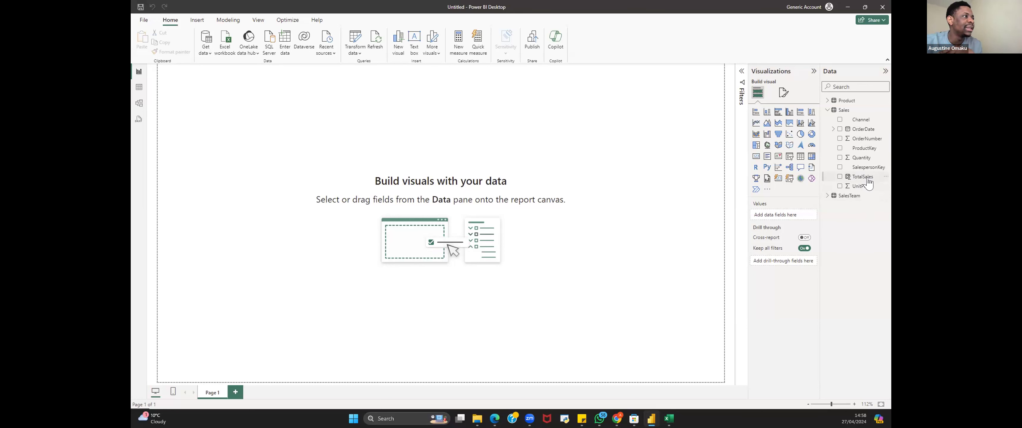
{"action": "left_click", "coordinate": [861, 159]}
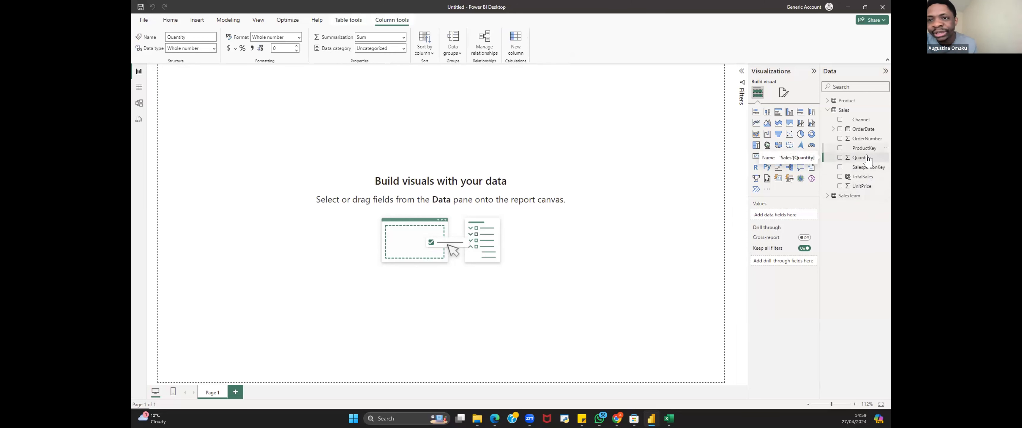
{"action": "left_click_drag", "start_coordinate": [862, 158], "coordinate": [273, 119]}
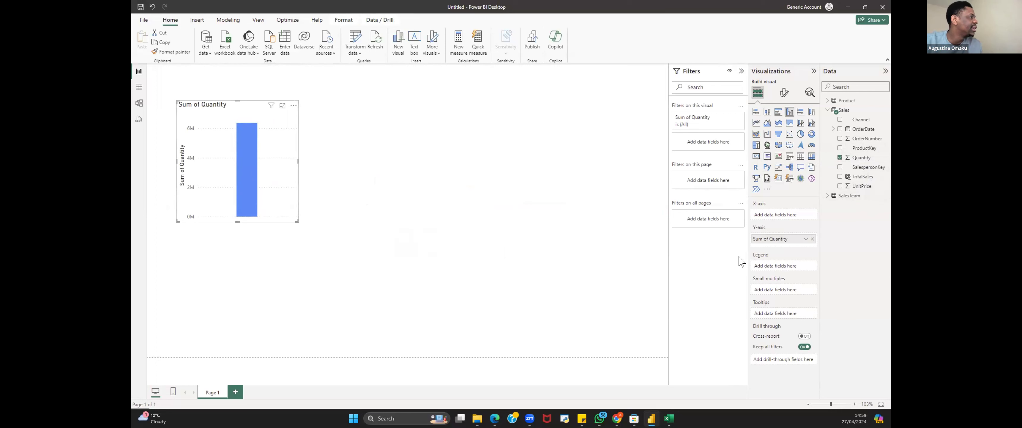
{"action": "left_click", "coordinate": [777, 179]}
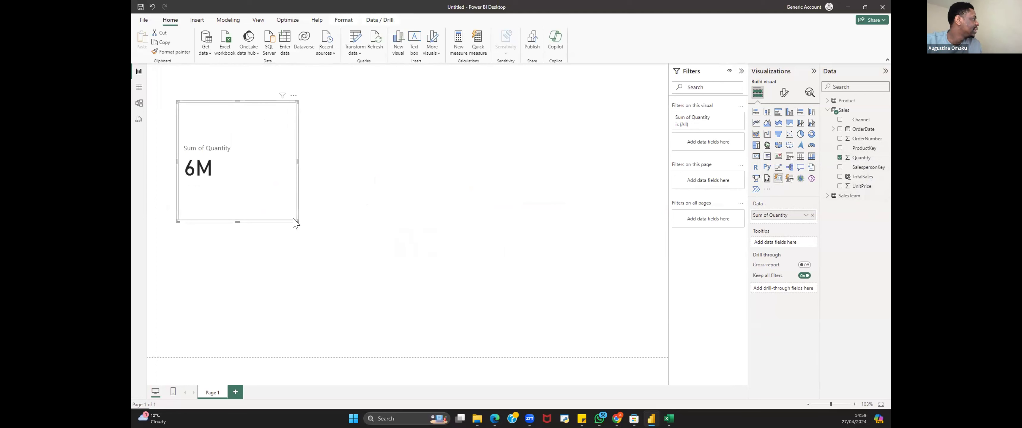
Step: Resize the card and add the TotalSales field to it
{"action": "left_click_drag", "start_coordinate": [296, 221], "coordinate": [358, 180]}
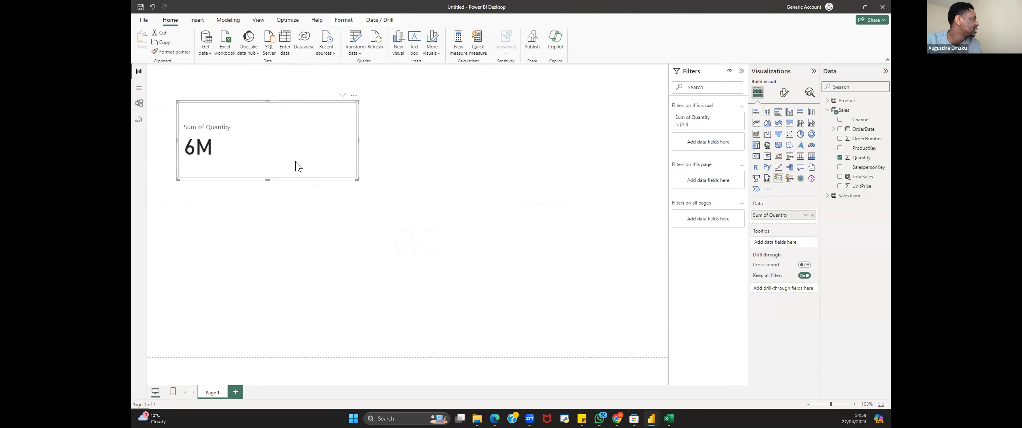
{"action": "left_click_drag", "start_coordinate": [298, 165], "coordinate": [289, 161]}
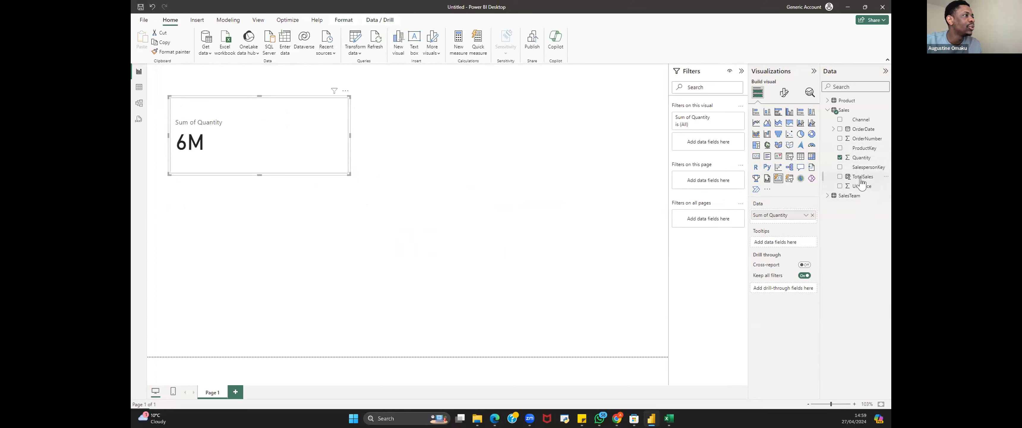
{"action": "left_click_drag", "start_coordinate": [860, 183], "coordinate": [310, 145]}
{"action": "left_click_drag", "start_coordinate": [350, 174], "coordinate": [381, 173]}
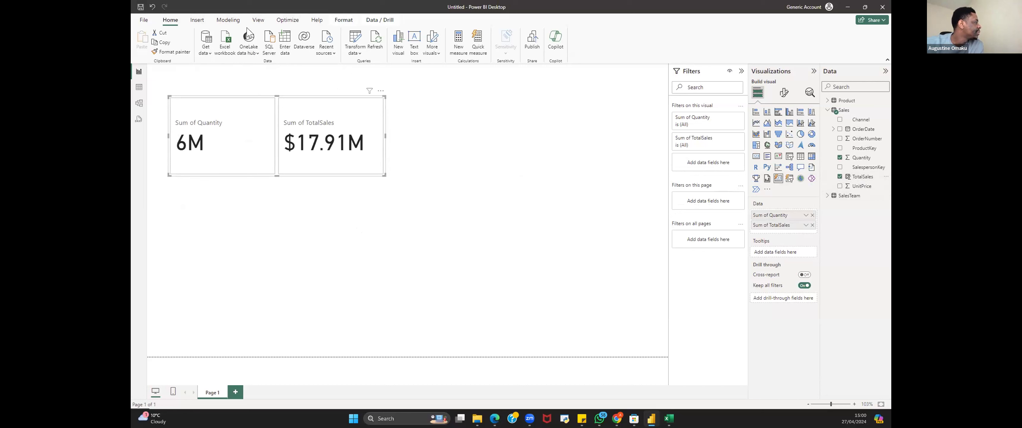
Step: Customize the current report theme to set the Cards and KPIs callout font size to 30 pt
{"action": "left_click", "coordinate": [258, 20]}
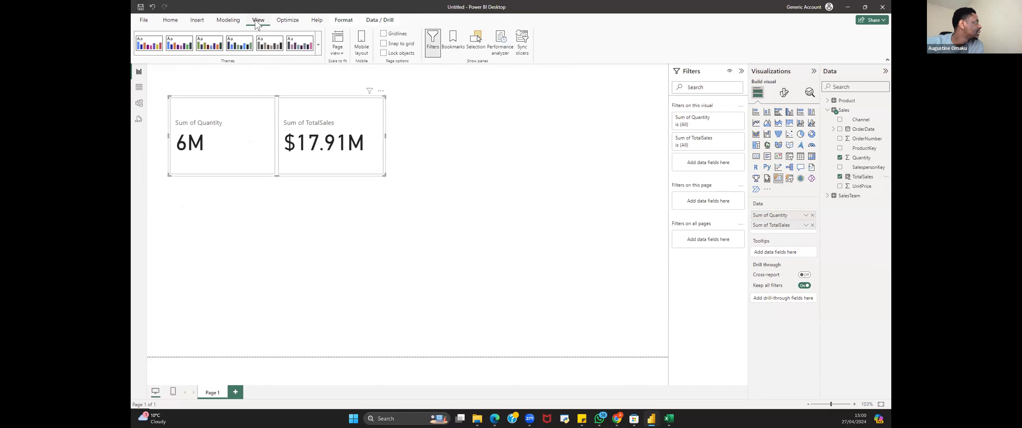
{"action": "left_click", "coordinate": [318, 44]}
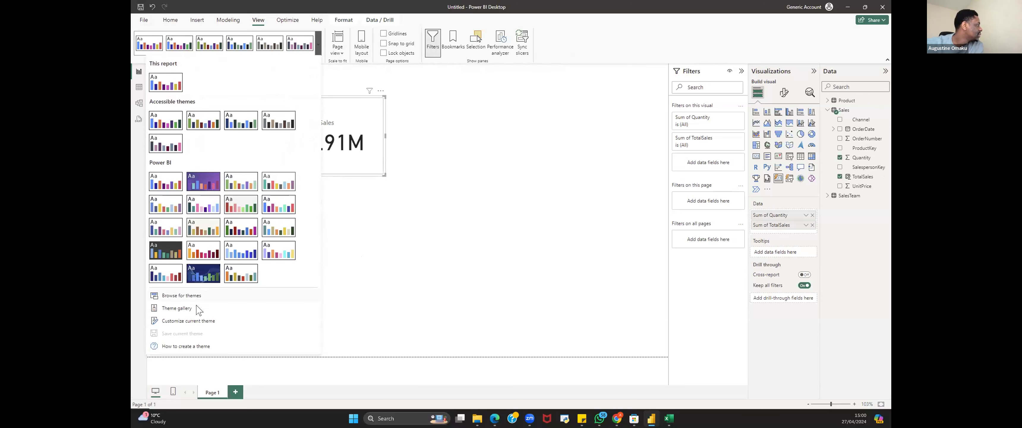
{"action": "left_click", "coordinate": [187, 322]}
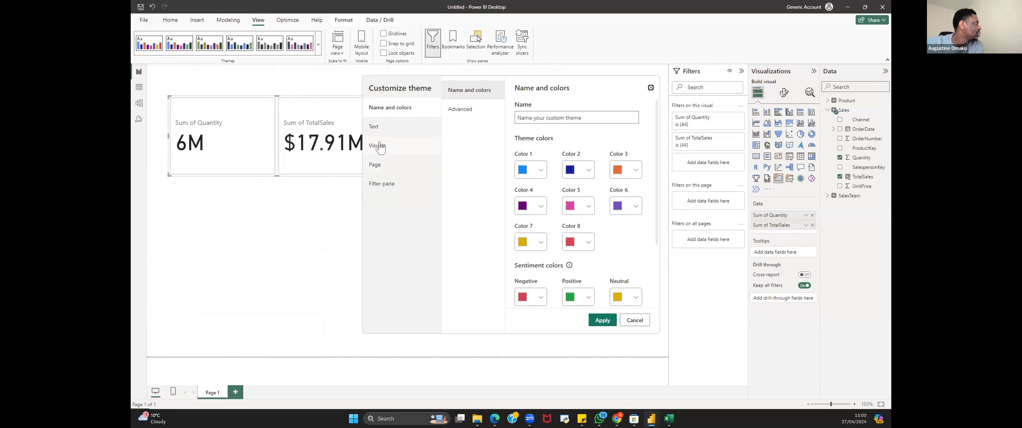
{"action": "left_click", "coordinate": [392, 129]}
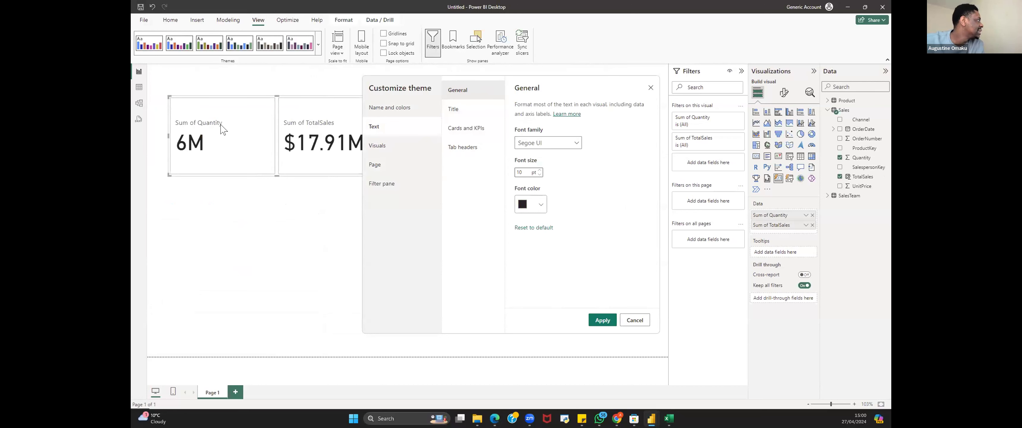
{"action": "left_click", "coordinate": [465, 129]}
{"action": "double_click", "coordinate": [520, 160]}
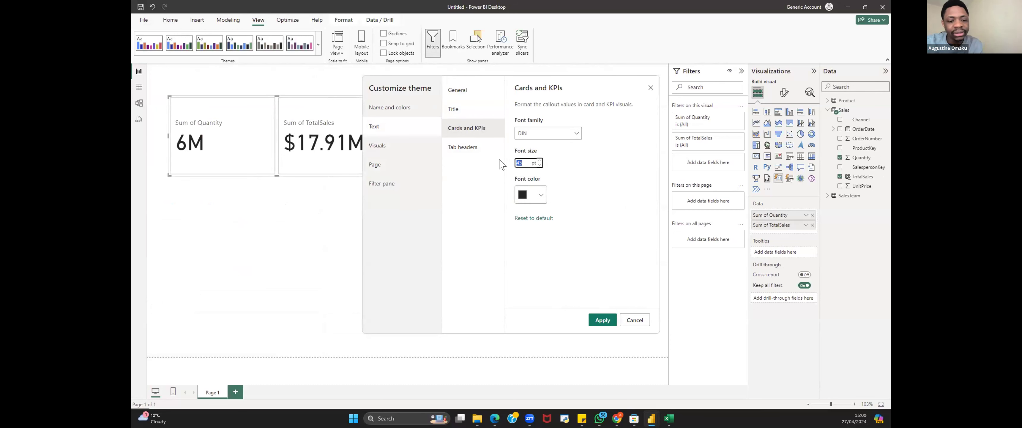
{"action": "type", "text": "30"}
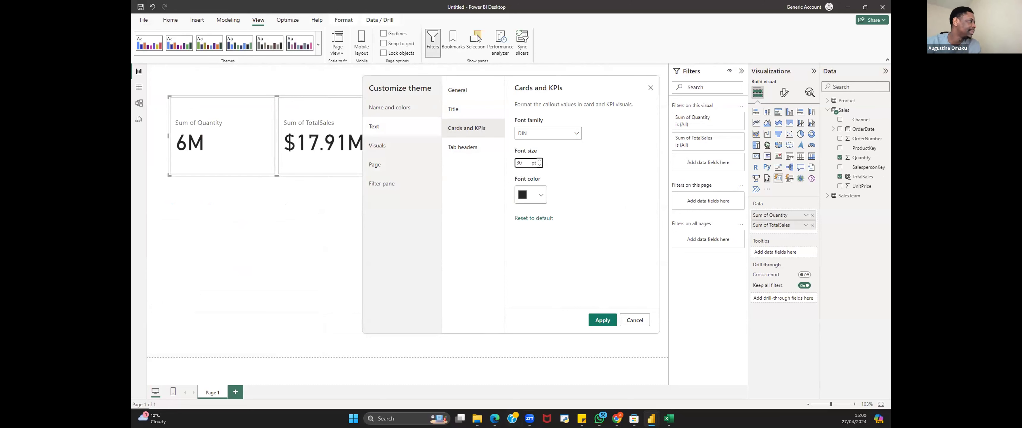
{"action": "left_click", "coordinate": [601, 321]}
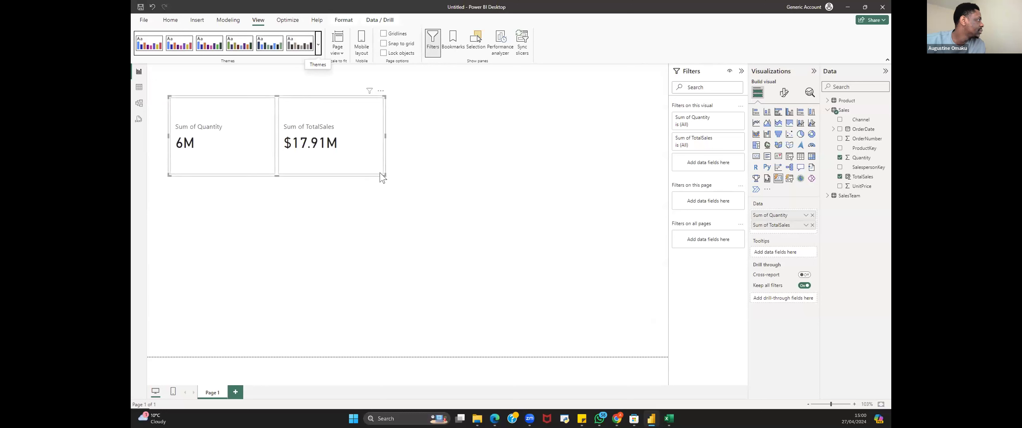
Step: Shrink the card visual and open its callout values and label formatting options
{"action": "left_click_drag", "start_coordinate": [380, 172], "coordinate": [356, 139]}
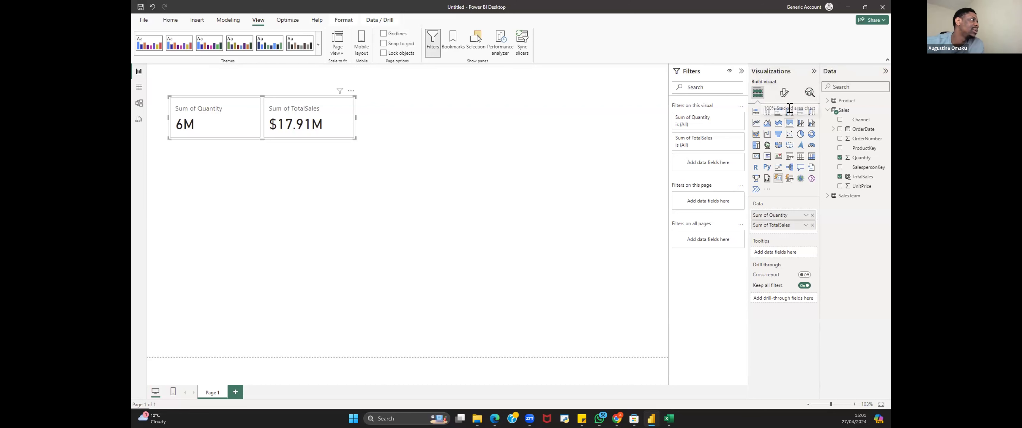
{"action": "left_click", "coordinate": [783, 95]}
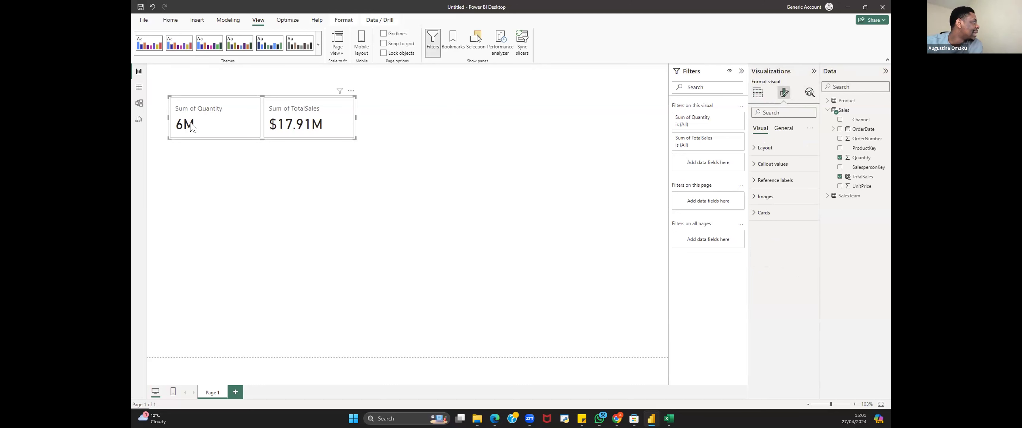
{"action": "left_click", "coordinate": [759, 165]}
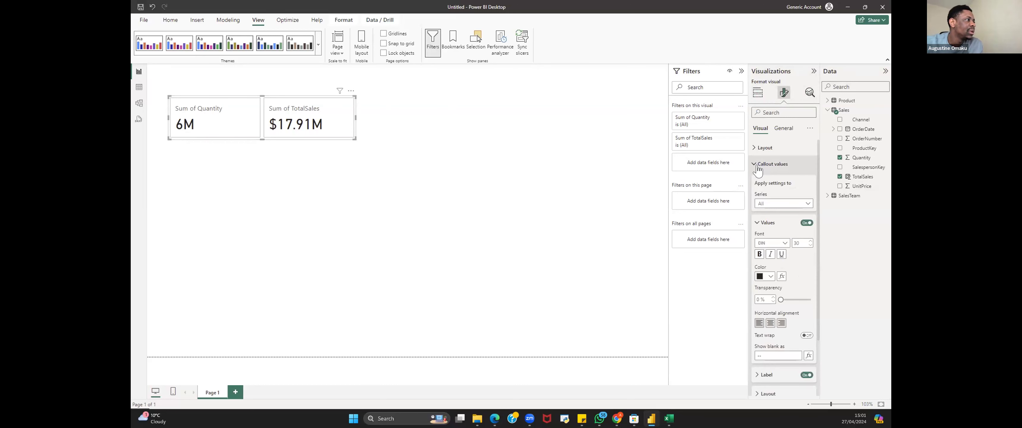
{"action": "scroll", "coordinate": [809, 304], "scroll_direction": "down", "scroll_amount": 2}
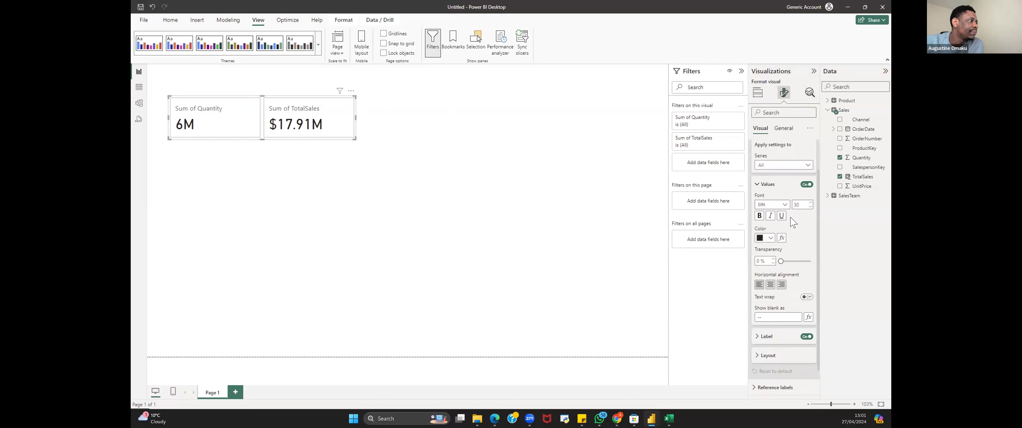
{"action": "scroll", "coordinate": [796, 282], "scroll_direction": "down", "scroll_amount": 2}
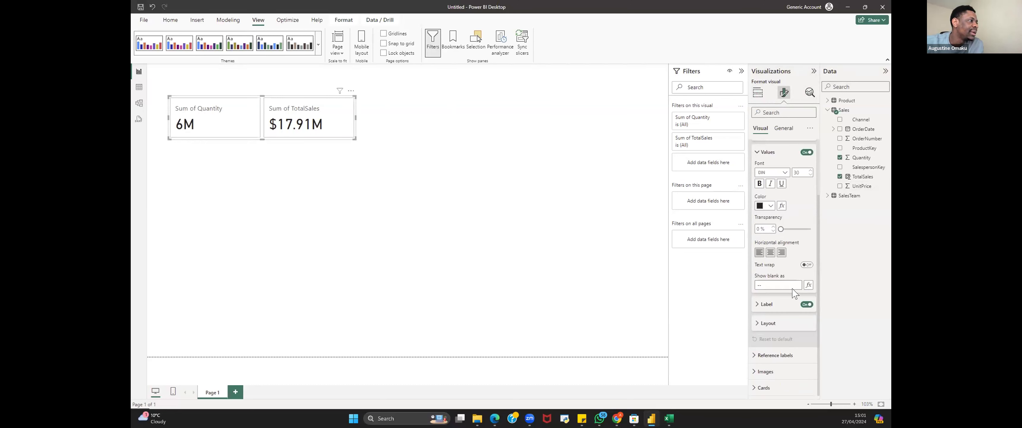
{"action": "left_click", "coordinate": [760, 306]}
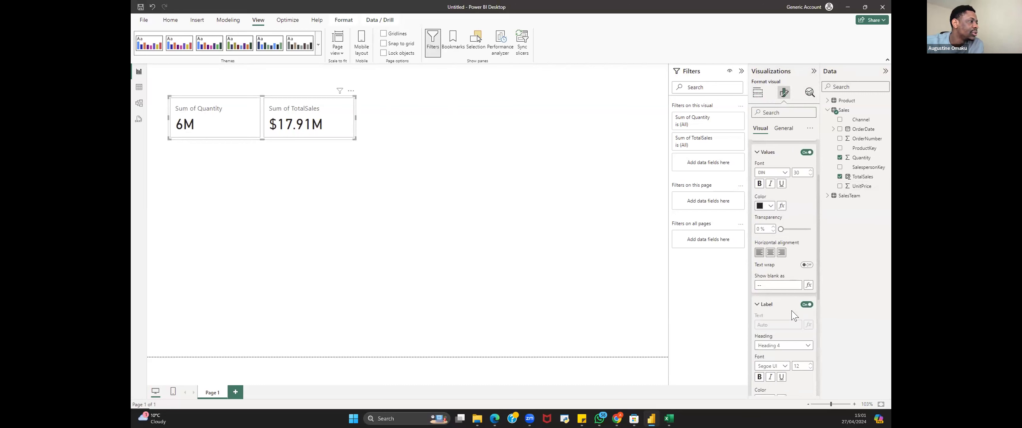
Step: Apply the callout value settings to the Sum of Quantity series only
{"action": "scroll", "coordinate": [789, 314], "scroll_direction": "down", "scroll_amount": 2}
{"action": "scroll", "coordinate": [793, 329], "scroll_direction": "down", "scroll_amount": 4}
{"action": "scroll", "coordinate": [800, 308], "scroll_direction": "up", "scroll_amount": 10}
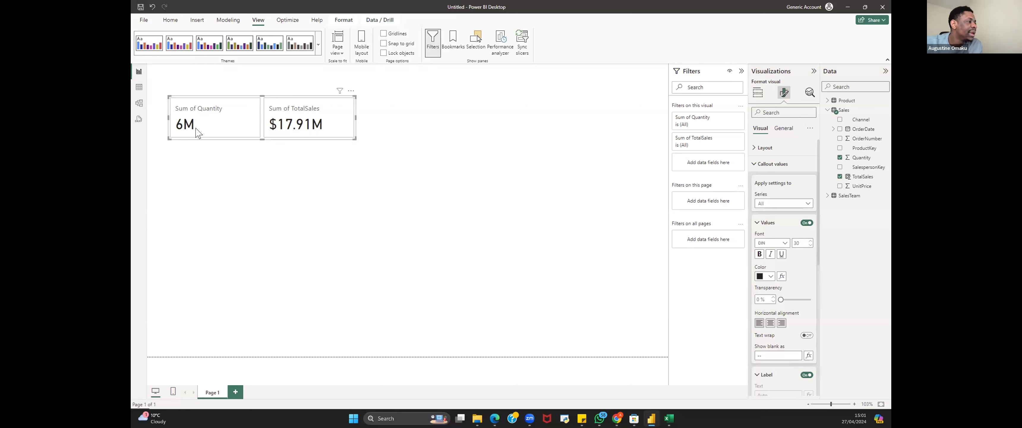
{"action": "left_click", "coordinate": [787, 205]}
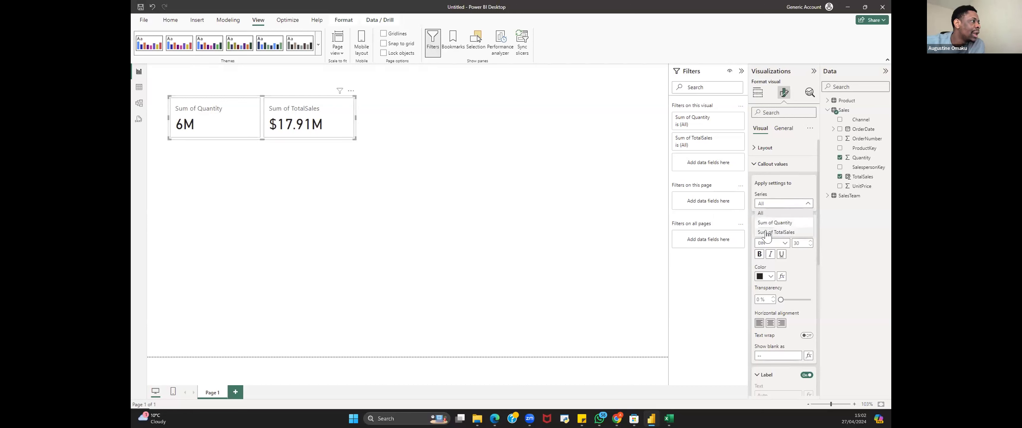
{"action": "left_click", "coordinate": [781, 223]}
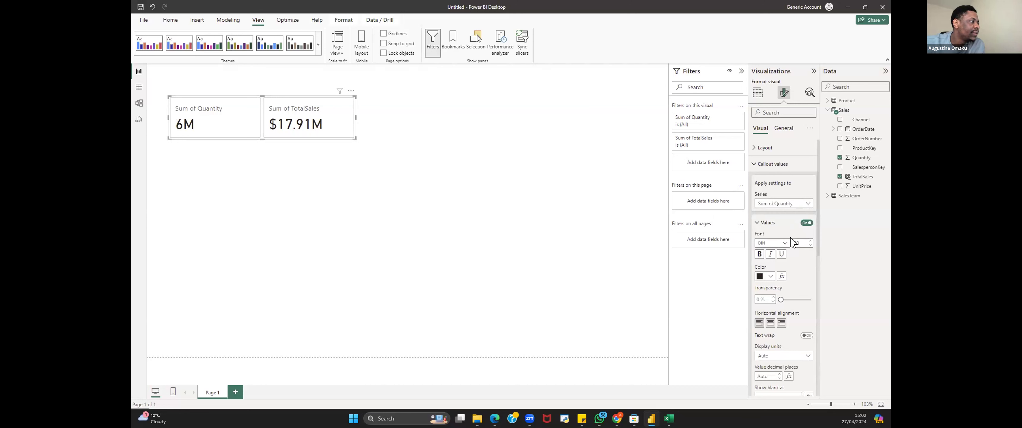
Step: Set the Quantity card's display units to None
{"action": "scroll", "coordinate": [781, 342], "scroll_direction": "down", "scroll_amount": 3}
{"action": "scroll", "coordinate": [782, 342], "scroll_direction": "down", "scroll_amount": 1}
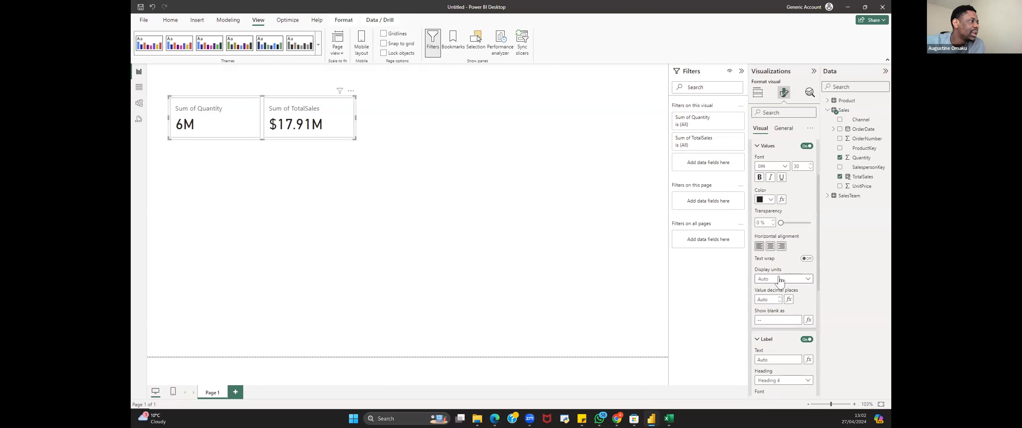
{"action": "left_click", "coordinate": [780, 279]}
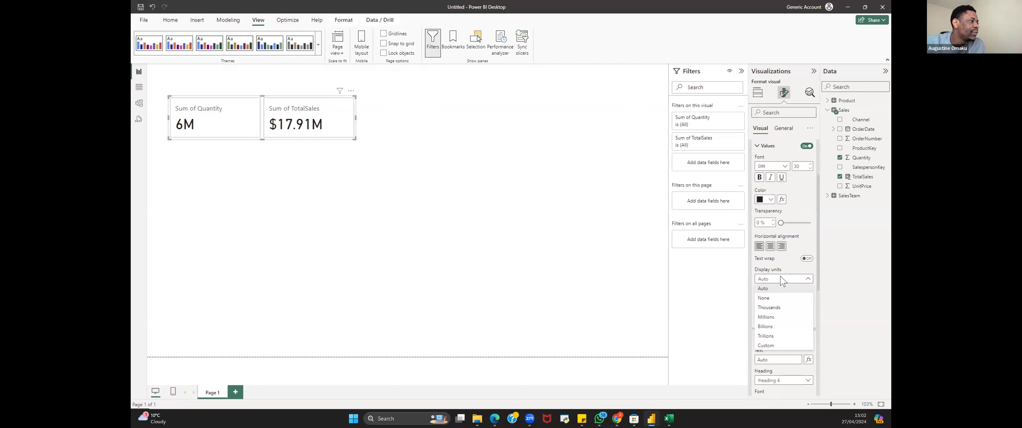
{"action": "left_click", "coordinate": [773, 307]}
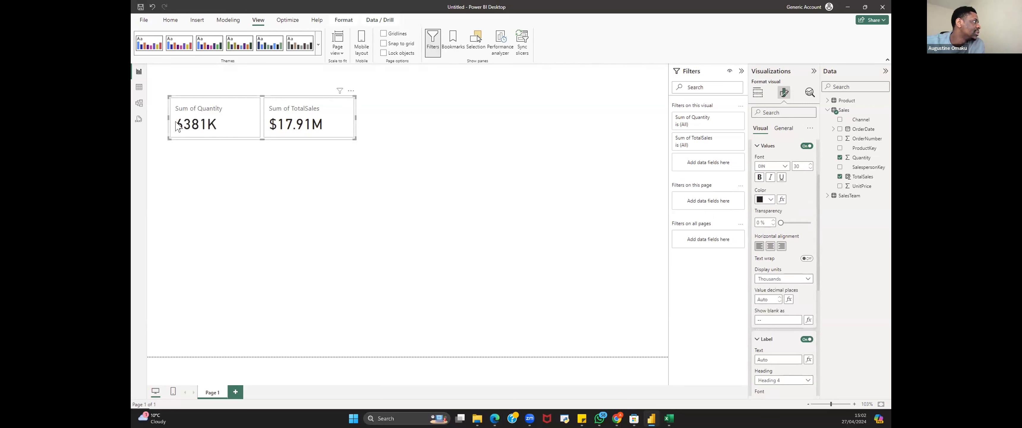
{"action": "left_click", "coordinate": [782, 281]}
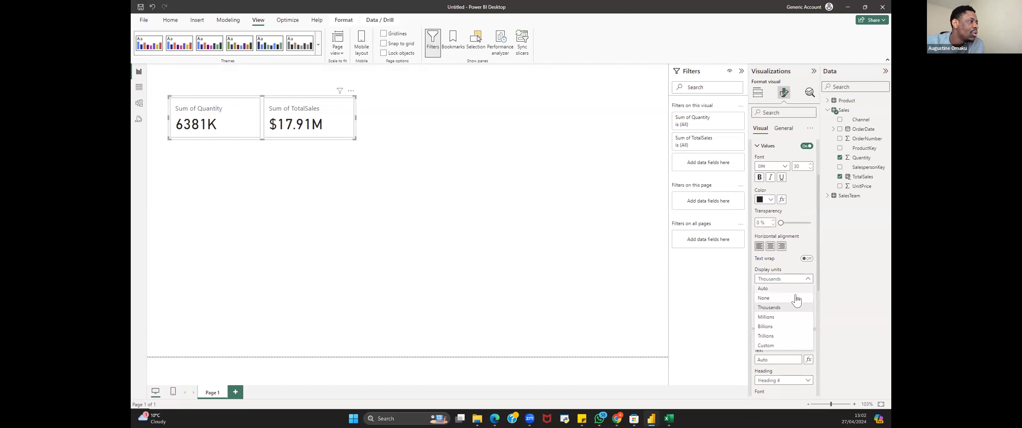
{"action": "left_click", "coordinate": [770, 298]}
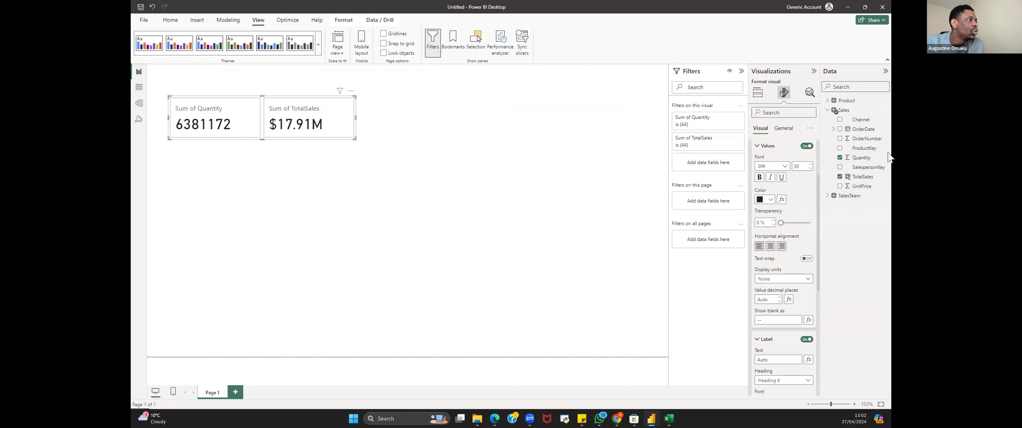
Step: Format the Quantity column with a thousands separator
{"action": "left_click", "coordinate": [856, 158]}
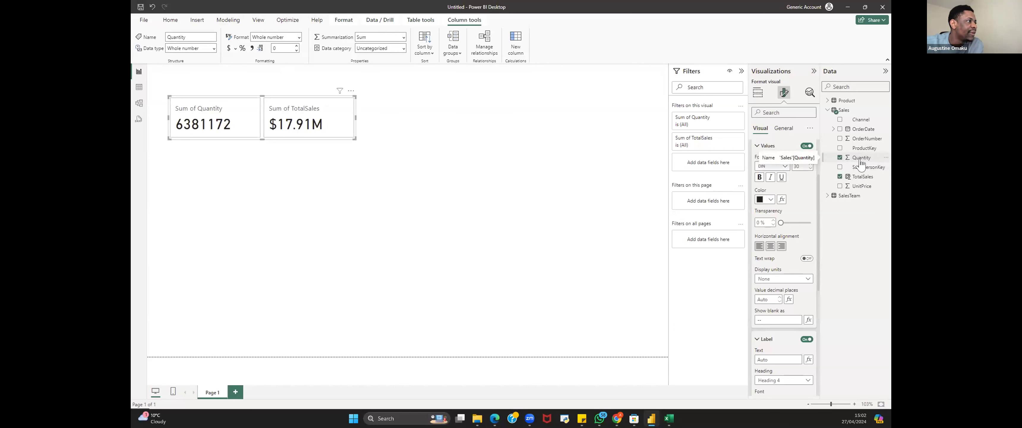
{"action": "left_click", "coordinate": [253, 49]}
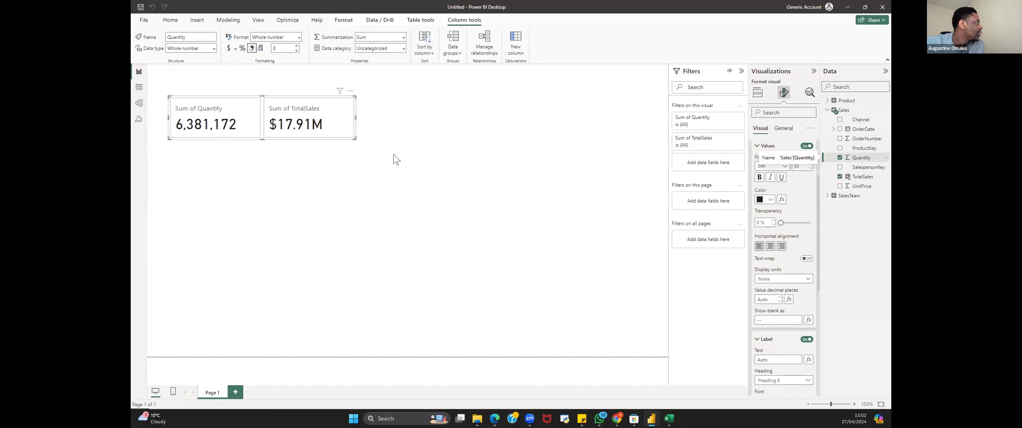
{"action": "left_click", "coordinate": [408, 163]}
Step: Move both cards to the upper right of the canvas
{"action": "left_click_drag", "start_coordinate": [298, 142], "coordinate": [546, 135]}
{"action": "left_click", "coordinate": [481, 164]}
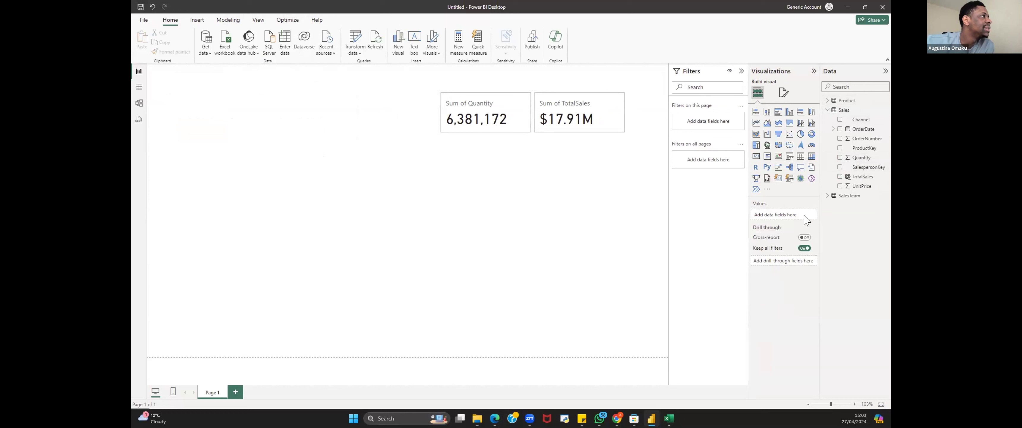
Step: Insert a table visual, then position and enlarge it below the cards
{"action": "left_click", "coordinate": [799, 157]}
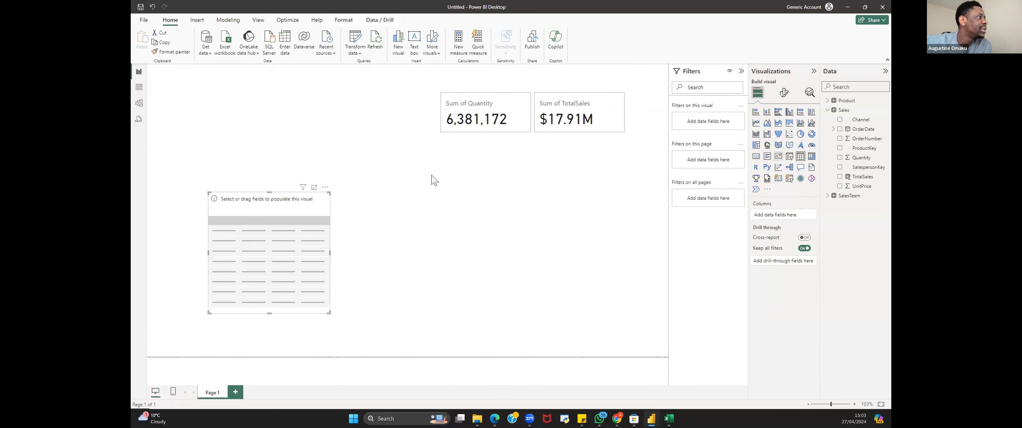
{"action": "key", "text": "Delete"}
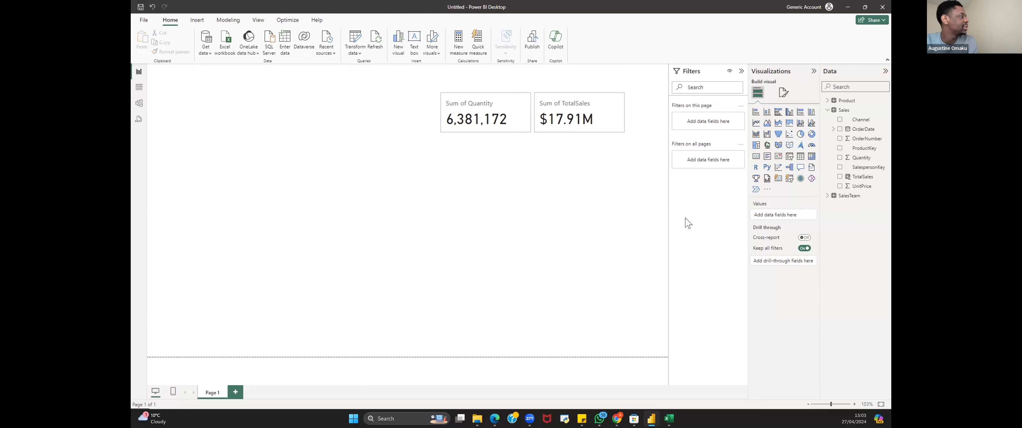
{"action": "left_click", "coordinate": [800, 157]}
{"action": "left_click_drag", "start_coordinate": [237, 233], "coordinate": [467, 200]}
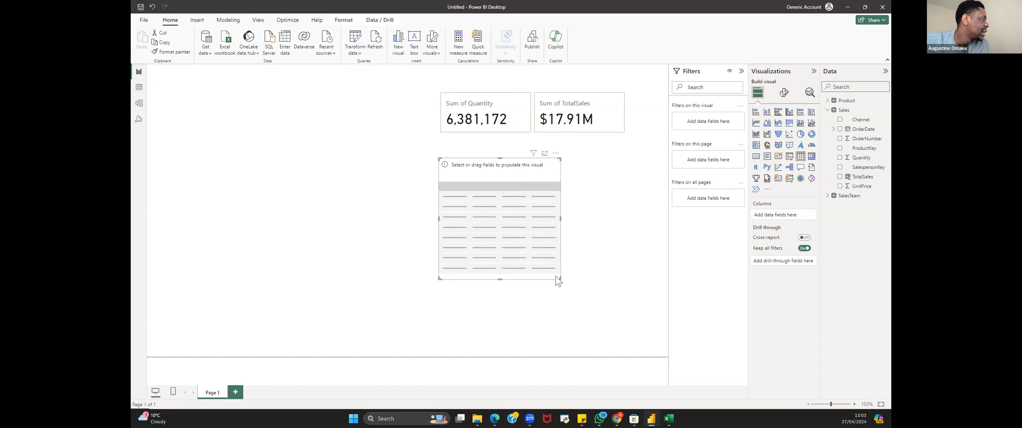
{"action": "left_click_drag", "start_coordinate": [559, 280], "coordinate": [631, 338]}
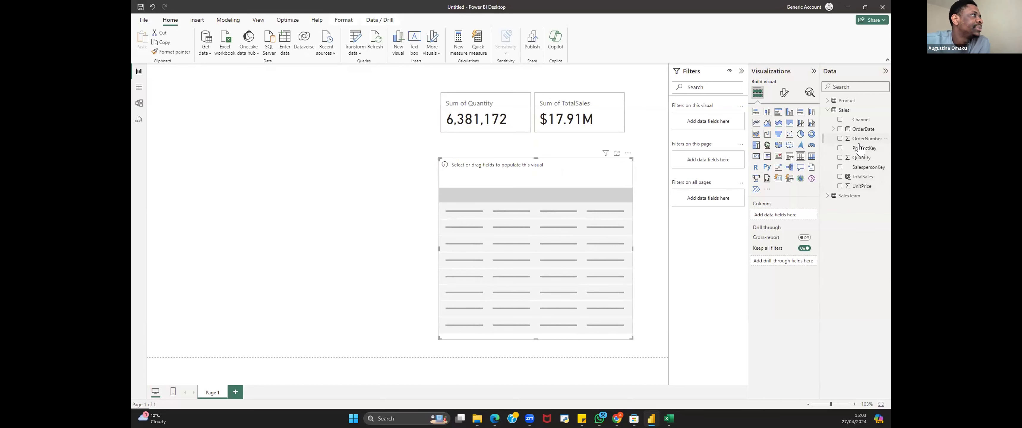
Step: Add the SalesTeam Salesperson, Quantity and TotalSales fields to the table
{"action": "left_click", "coordinate": [826, 195]}
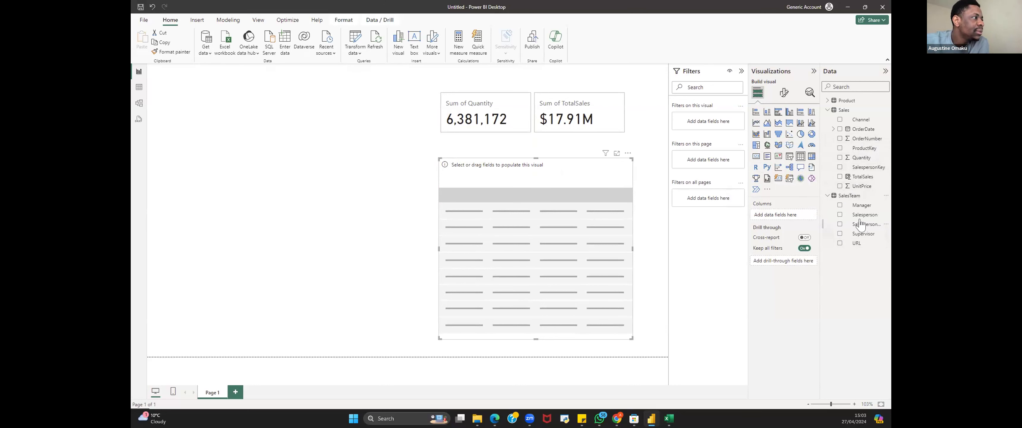
{"action": "left_click_drag", "start_coordinate": [860, 215], "coordinate": [782, 216]}
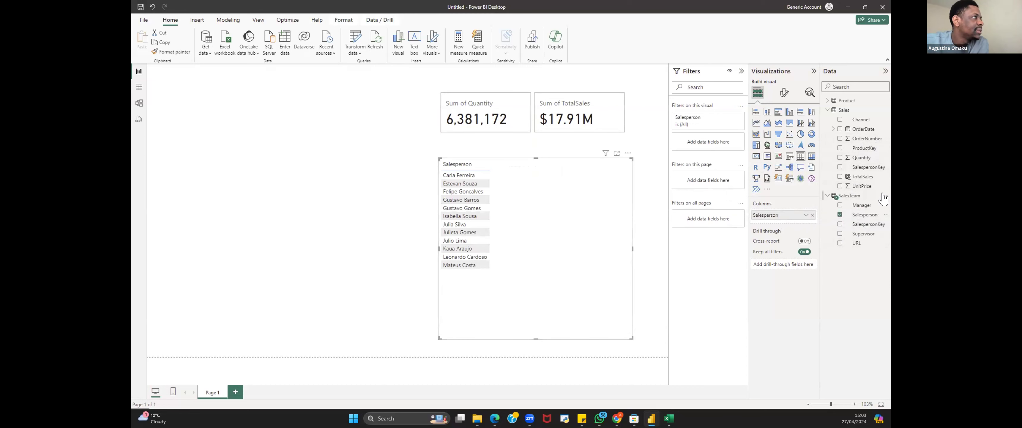
{"action": "left_click_drag", "start_coordinate": [858, 158], "coordinate": [790, 220]}
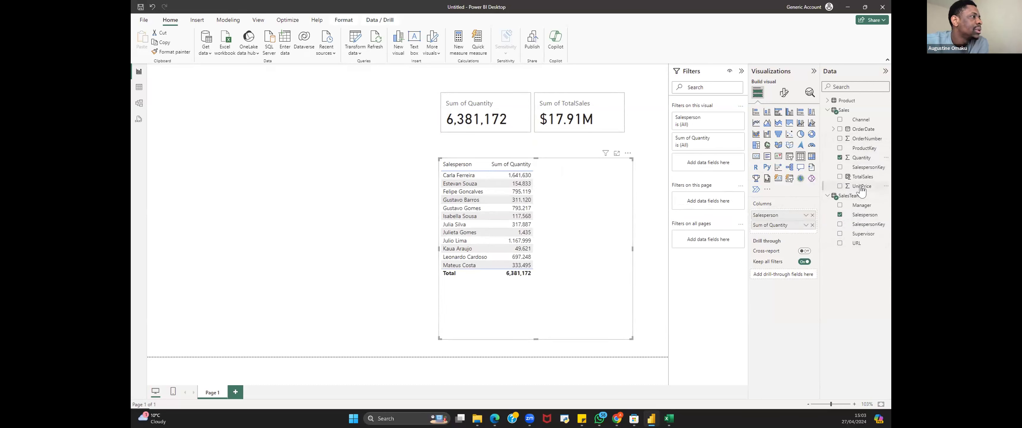
{"action": "left_click_drag", "start_coordinate": [863, 177], "coordinate": [793, 235]}
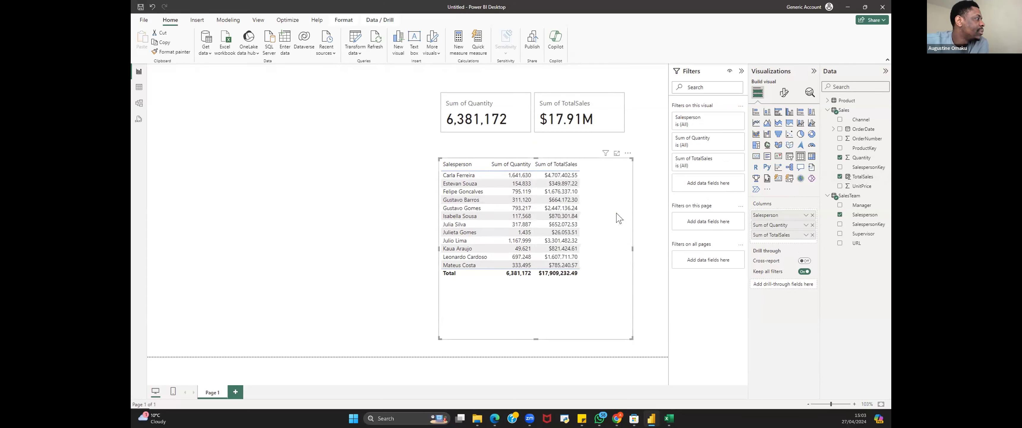
Step: Resize the table and sort it by Sum of TotalSales in descending order
{"action": "left_click_drag", "start_coordinate": [619, 218], "coordinate": [624, 219]}
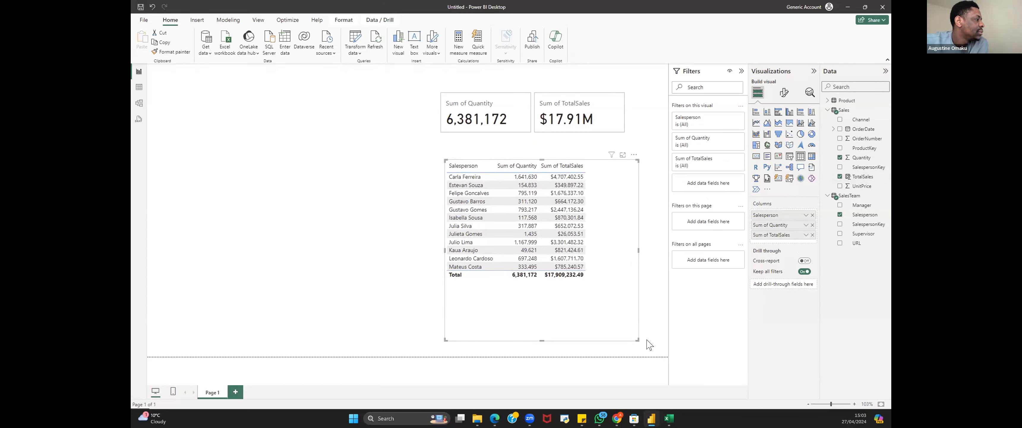
{"action": "left_click_drag", "start_coordinate": [628, 329], "coordinate": [605, 283]}
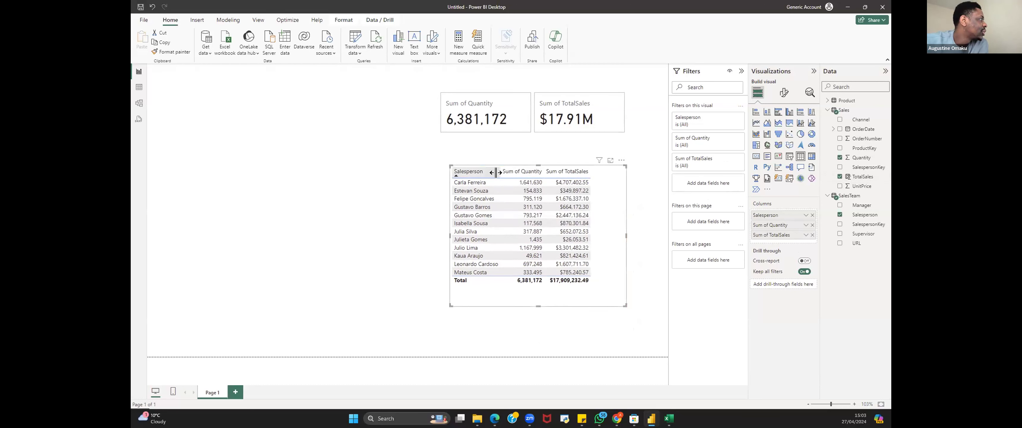
{"action": "left_click", "coordinate": [548, 175]}
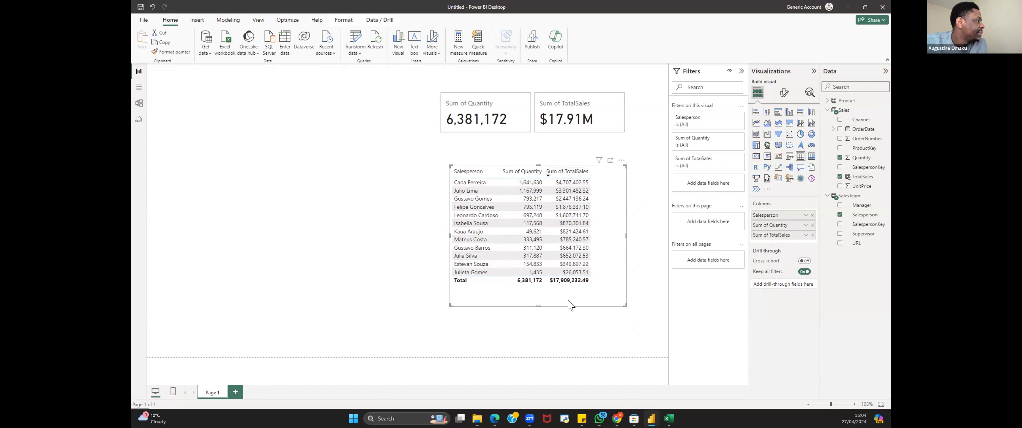
Step: Fine-tune the table's size and position on the canvas
{"action": "left_click_drag", "start_coordinate": [569, 300], "coordinate": [569, 304]}
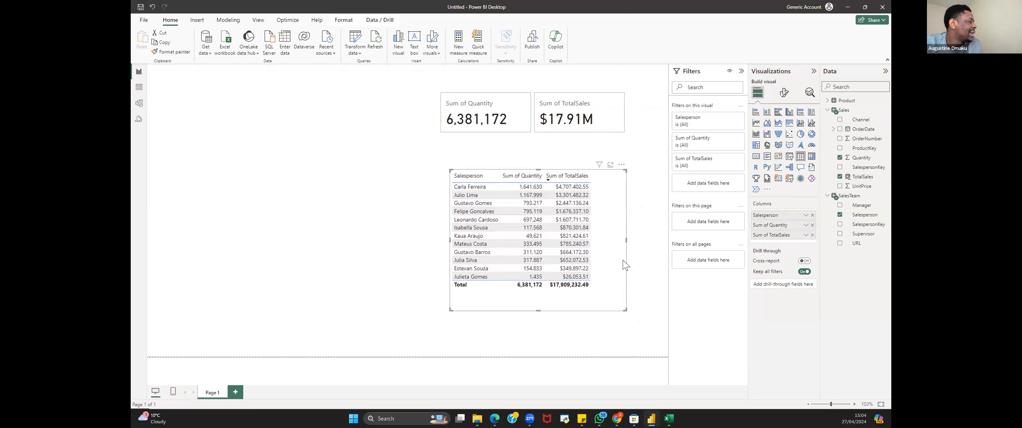
{"action": "left_click_drag", "start_coordinate": [625, 310], "coordinate": [623, 316]}
{"action": "left_click_drag", "start_coordinate": [614, 280], "coordinate": [610, 280]}
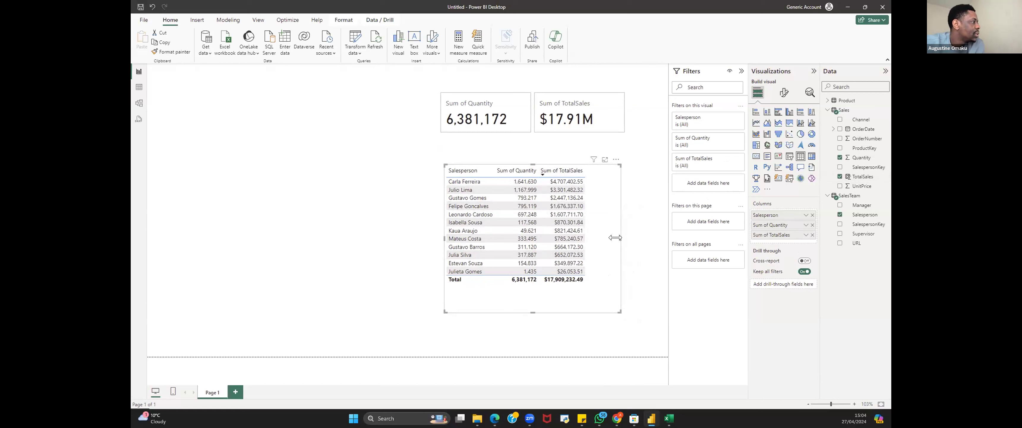
{"action": "left_click_drag", "start_coordinate": [606, 243], "coordinate": [604, 245]}
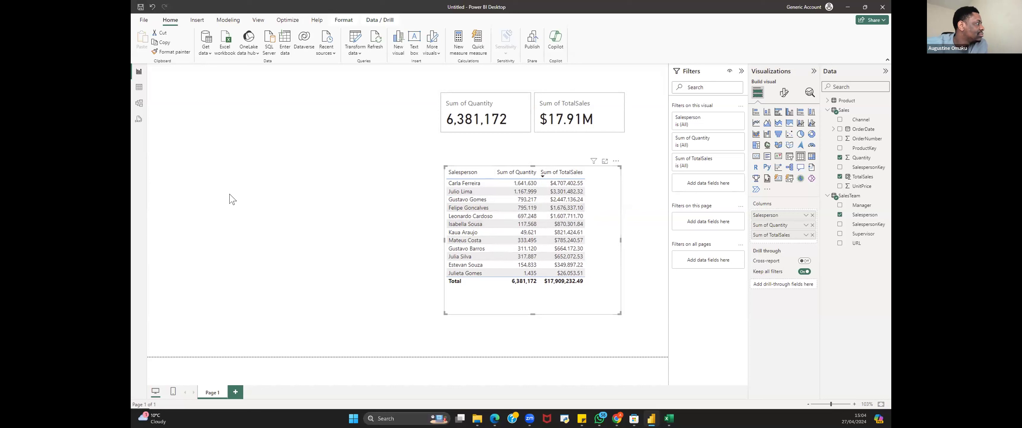
{"action": "left_click", "coordinate": [274, 210]}
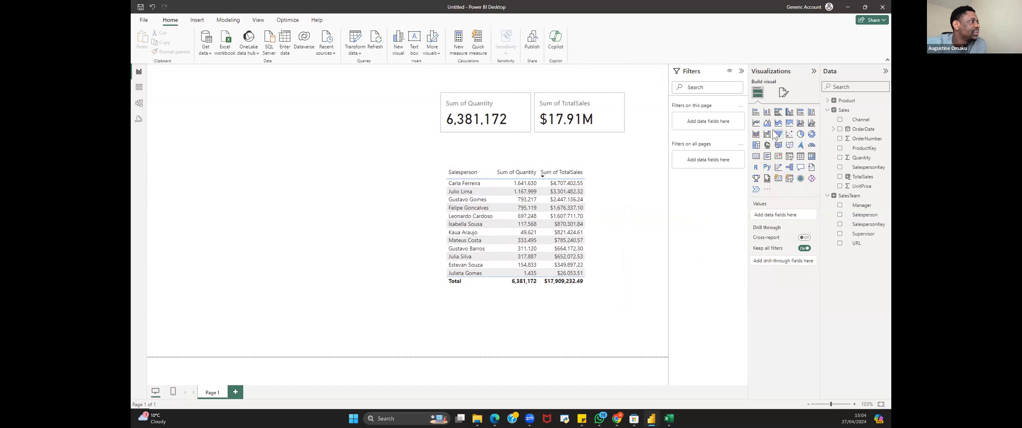
Step: Insert a line chart and enlarge it to the left of the table
{"action": "left_click", "coordinate": [756, 126]}
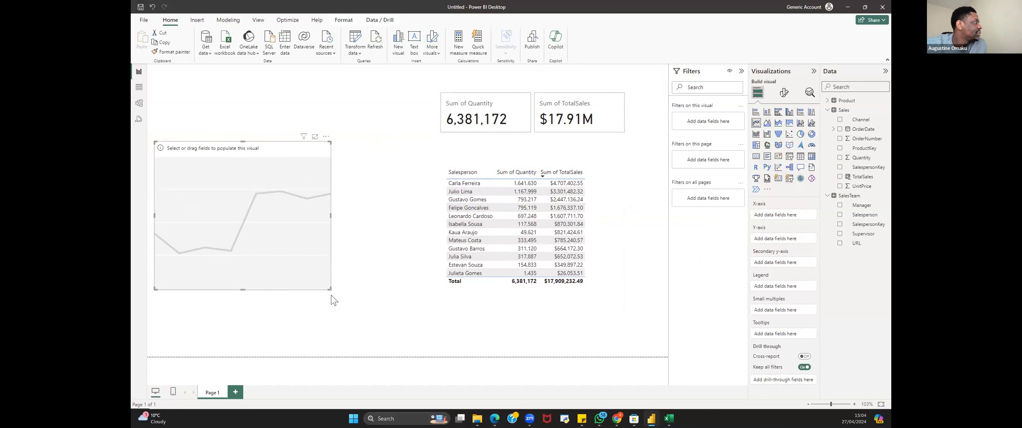
{"action": "left_click_drag", "start_coordinate": [326, 286], "coordinate": [412, 316]}
{"action": "left_click_drag", "start_coordinate": [298, 264], "coordinate": [299, 276]}
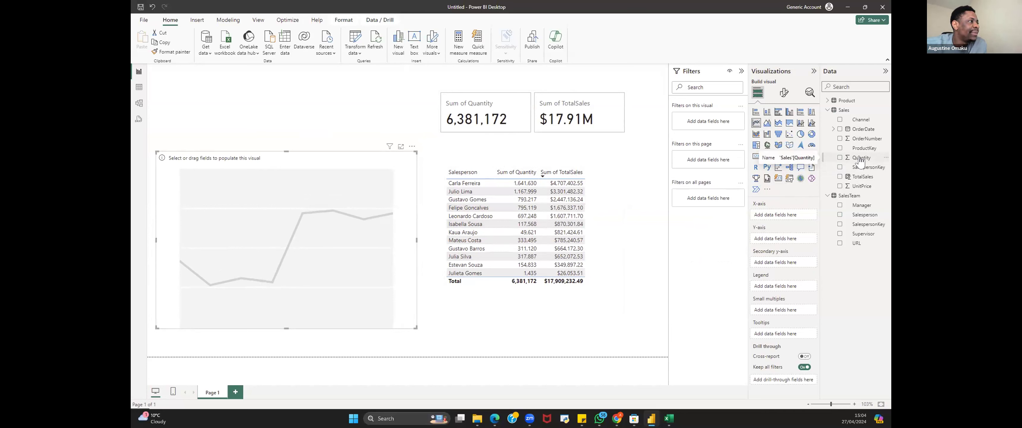
Step: Plot Sum of Quantity against OrderDate in the line chart and expand the date hierarchy to year and quarter
{"action": "left_click_drag", "start_coordinate": [859, 160], "coordinate": [241, 236]}
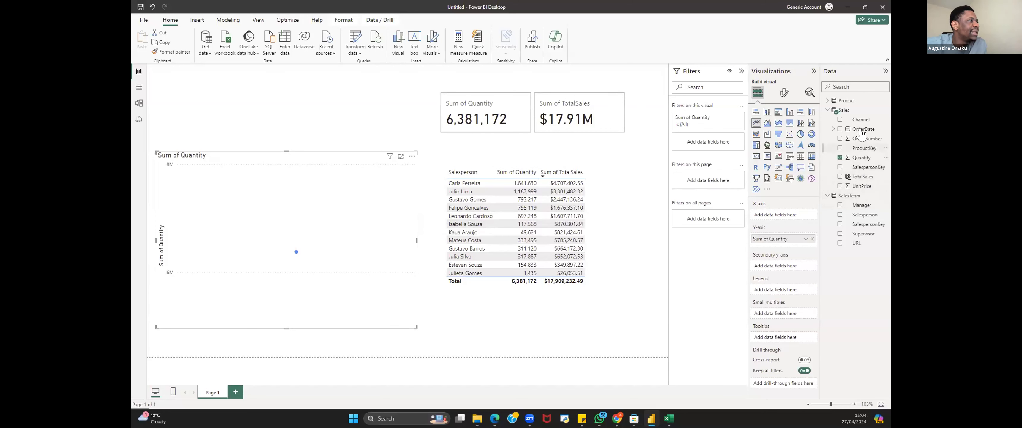
{"action": "left_click_drag", "start_coordinate": [861, 133], "coordinate": [283, 227]}
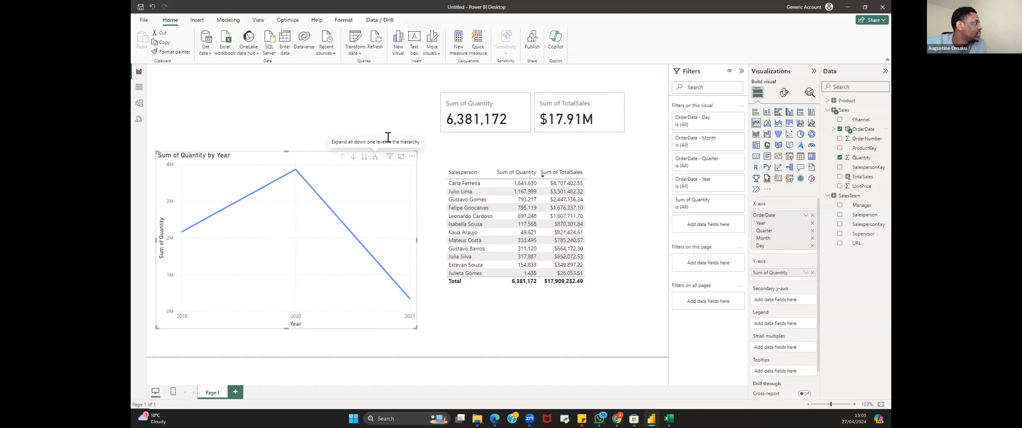
{"action": "left_click", "coordinate": [375, 156]}
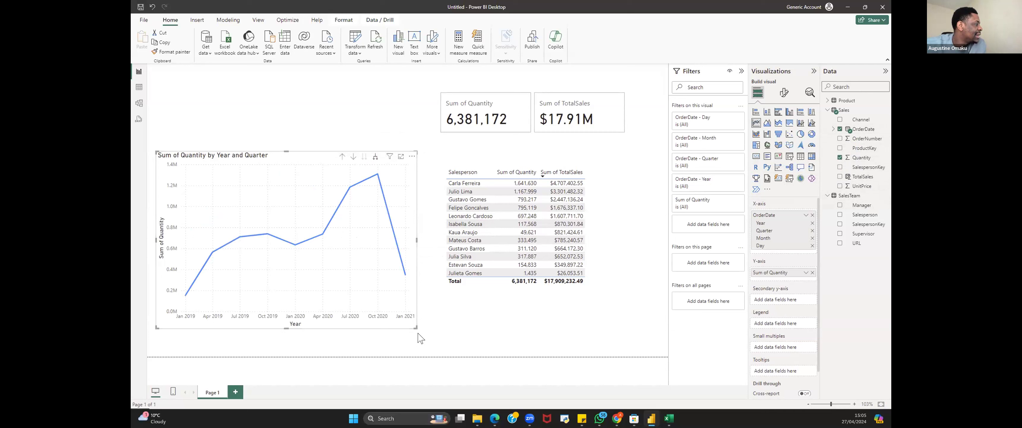
Step: Shrink the line chart and turn on its data labels
{"action": "left_click_drag", "start_coordinate": [419, 328], "coordinate": [380, 312]}
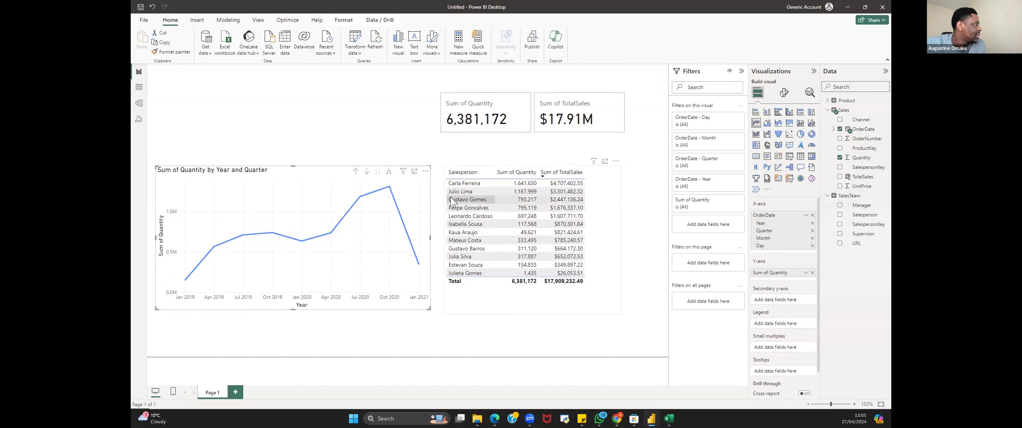
{"action": "mouse_move", "coordinate": [383, 203]}
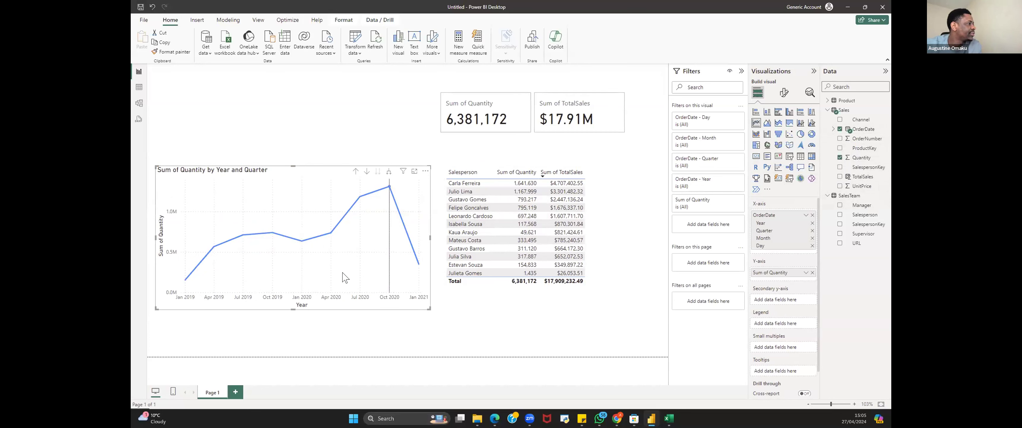
{"action": "left_click", "coordinate": [783, 93]}
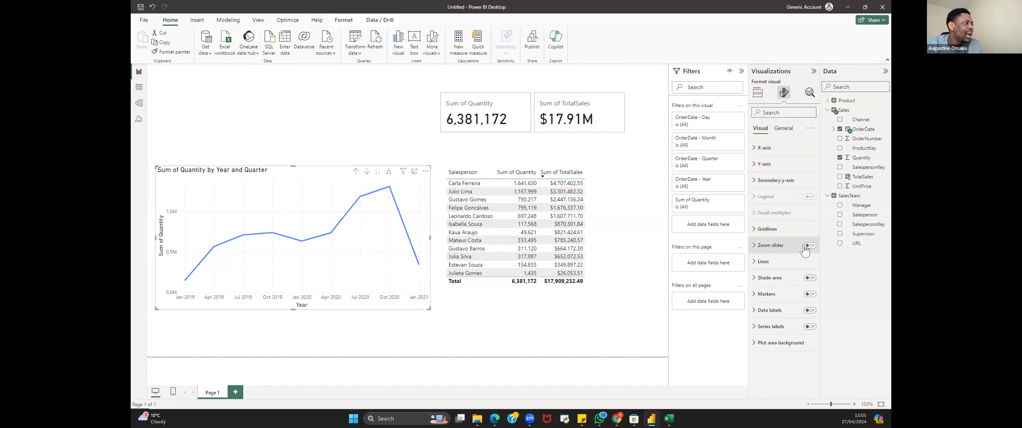
{"action": "left_click", "coordinate": [805, 311]}
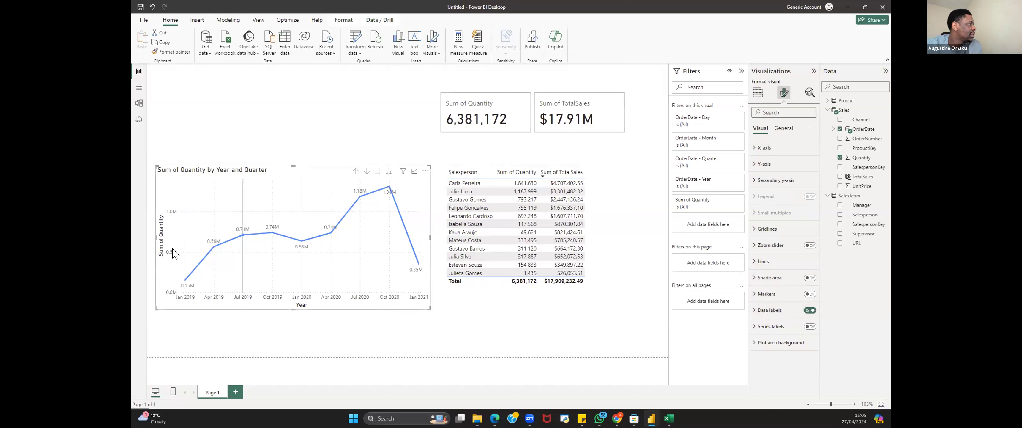
Step: Open the line chart's data label options and set the label value display units to Thousands
{"action": "left_click", "coordinate": [784, 310]}
{"action": "scroll", "coordinate": [790, 325], "scroll_direction": "down", "scroll_amount": 3}
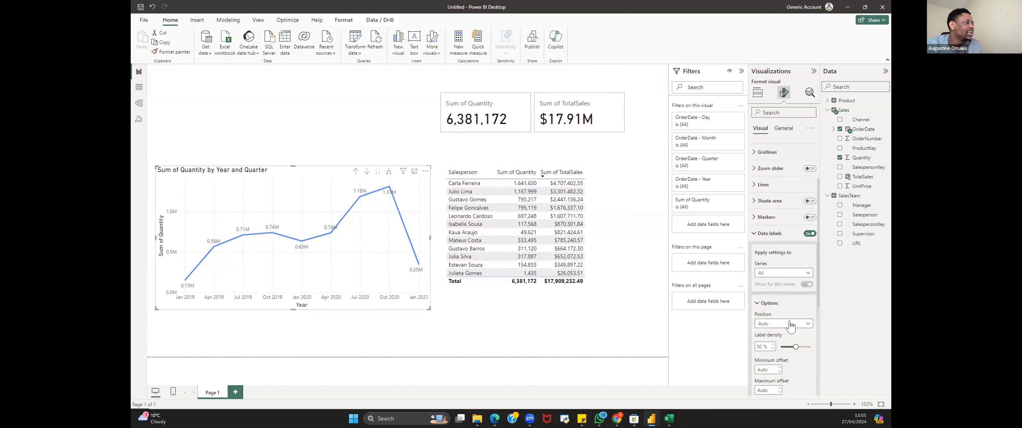
{"action": "left_click", "coordinate": [791, 324]}
{"action": "left_click", "coordinate": [792, 324]}
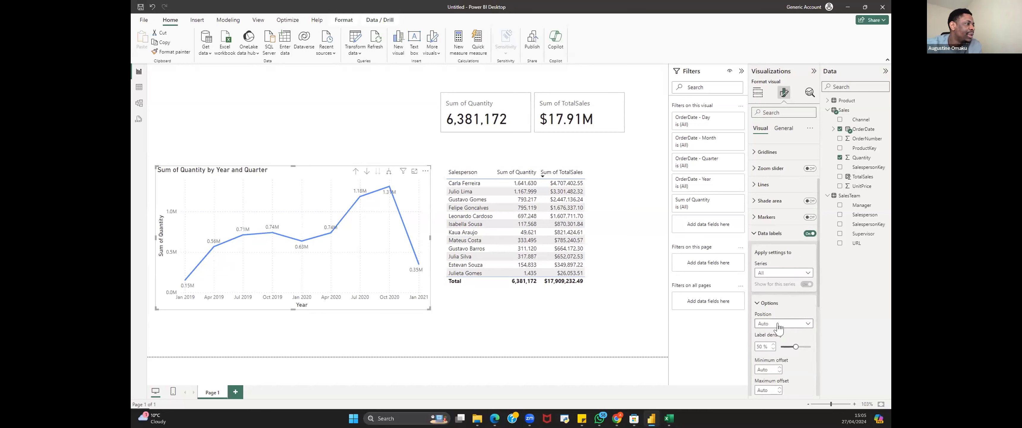
{"action": "scroll", "coordinate": [778, 326], "scroll_direction": "down", "scroll_amount": 3}
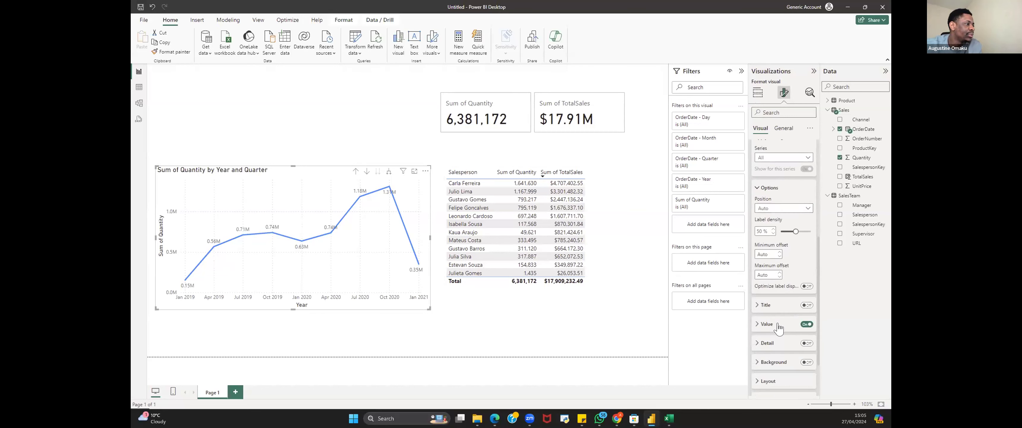
{"action": "left_click", "coordinate": [758, 324]}
{"action": "scroll", "coordinate": [790, 334], "scroll_direction": "down", "scroll_amount": 2}
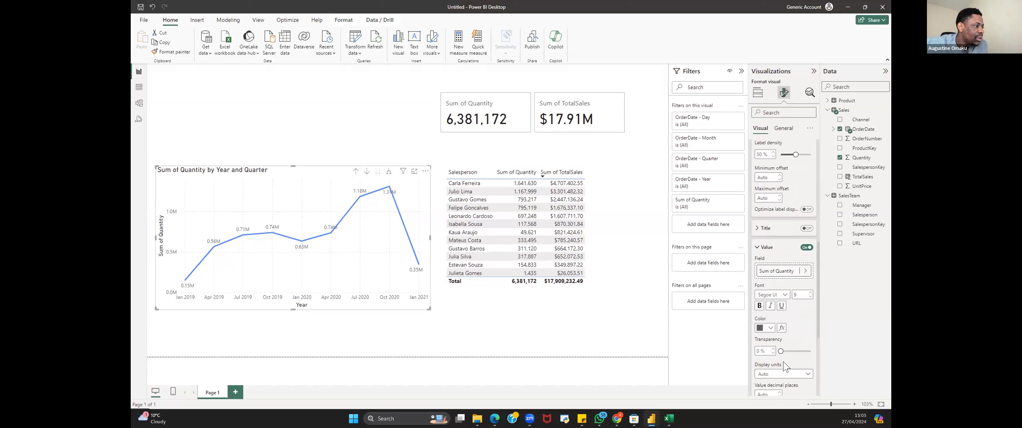
{"action": "scroll", "coordinate": [778, 308], "scroll_direction": "down", "scroll_amount": 2}
{"action": "left_click", "coordinate": [780, 299]}
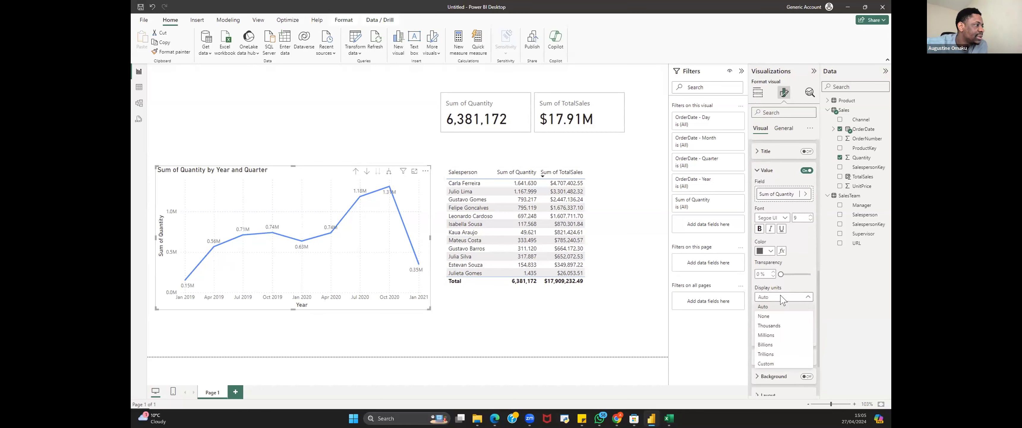
{"action": "left_click", "coordinate": [772, 317]}
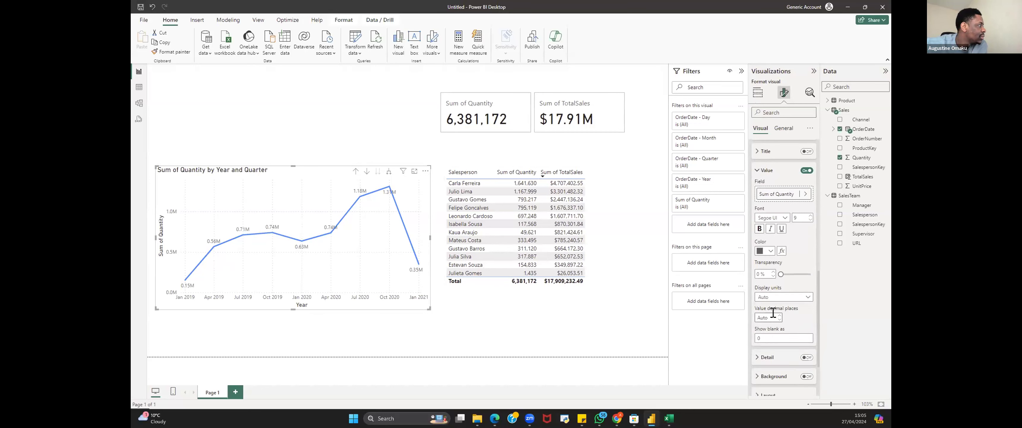
{"action": "left_click", "coordinate": [788, 299]}
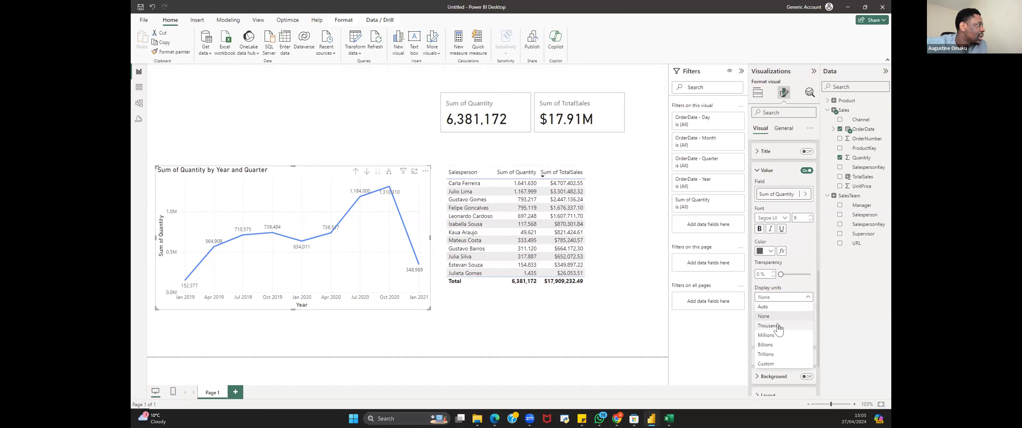
{"action": "left_click", "coordinate": [769, 326]}
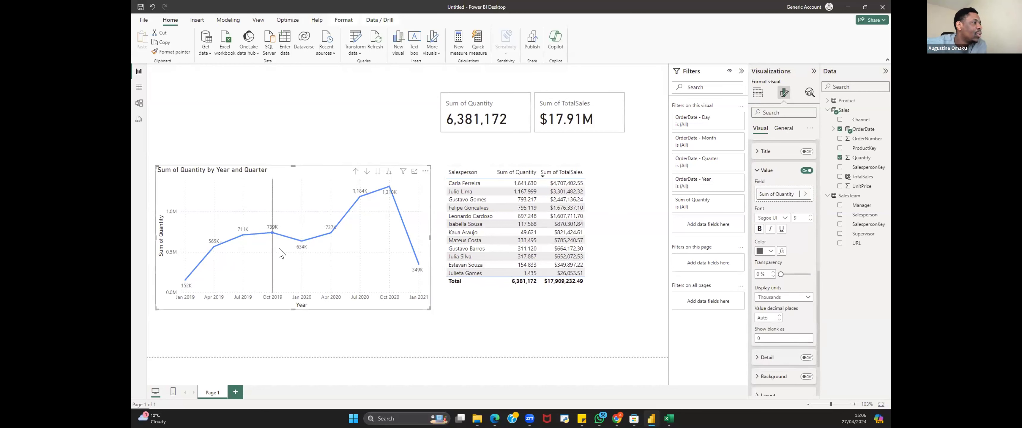
Step: Rearrange the line chart, the two cards and the salesperson table lower on the canvas
{"action": "mouse_move", "coordinate": [281, 253]}
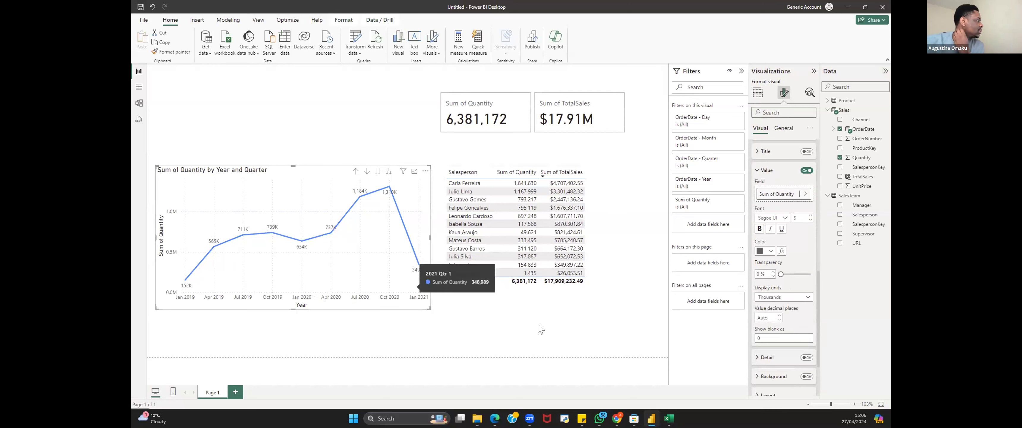
{"action": "left_click", "coordinate": [571, 320]}
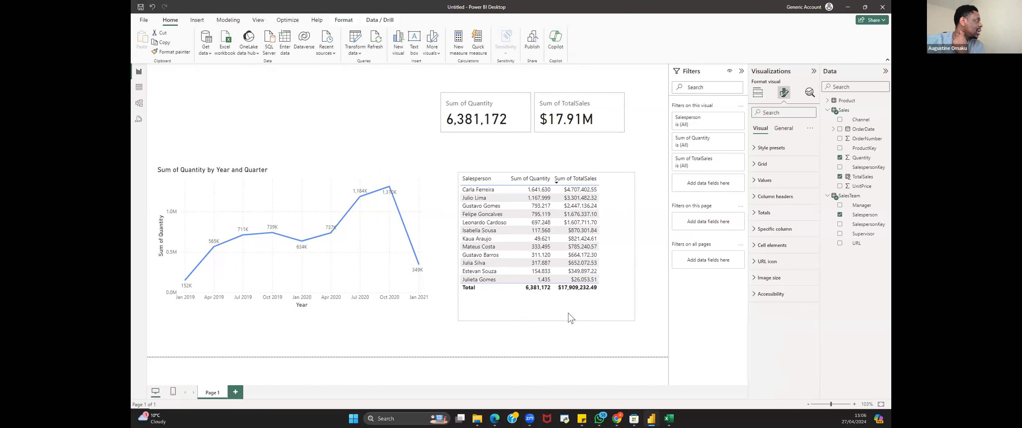
{"action": "left_click_drag", "start_coordinate": [389, 310], "coordinate": [396, 318]}
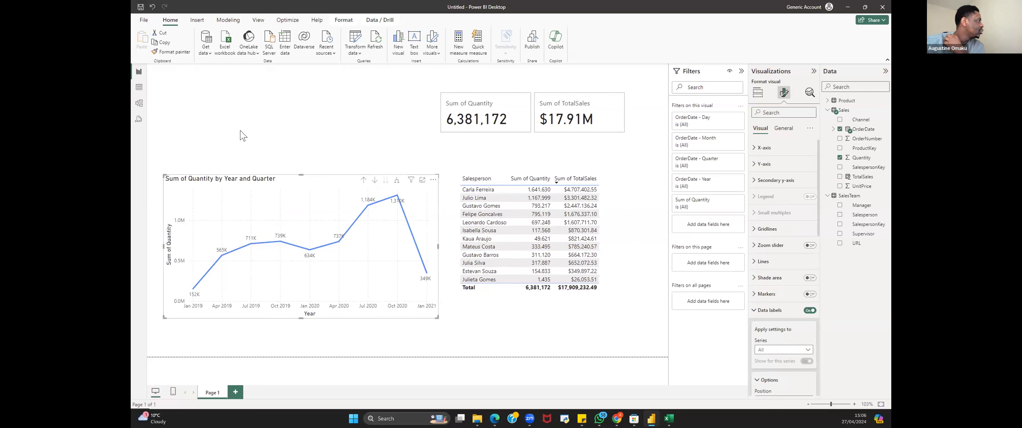
{"action": "left_click", "coordinate": [243, 135]}
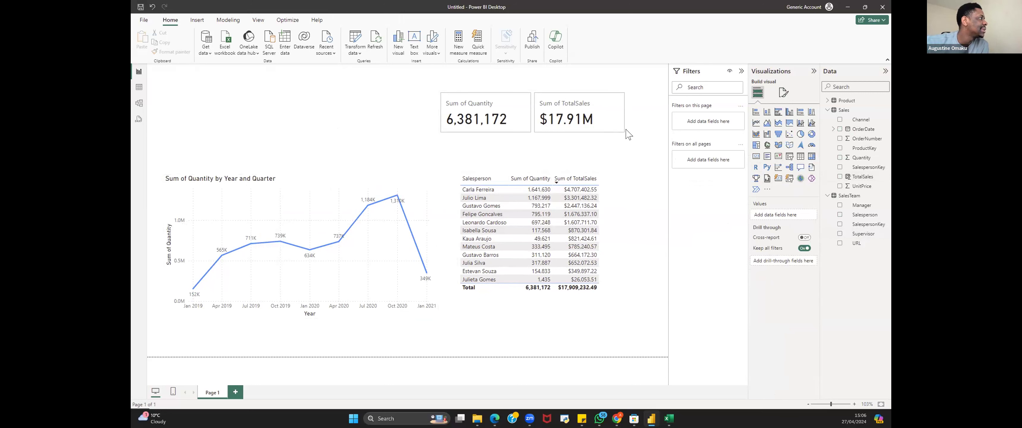
{"action": "left_click_drag", "start_coordinate": [623, 137], "coordinate": [631, 140]}
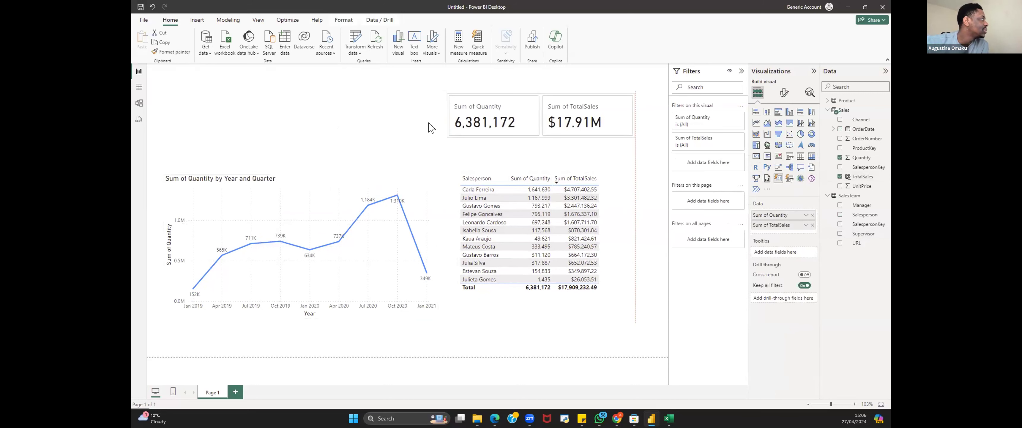
{"action": "left_click", "coordinate": [310, 155]}
{"action": "left_click_drag", "start_coordinate": [435, 214], "coordinate": [432, 229]}
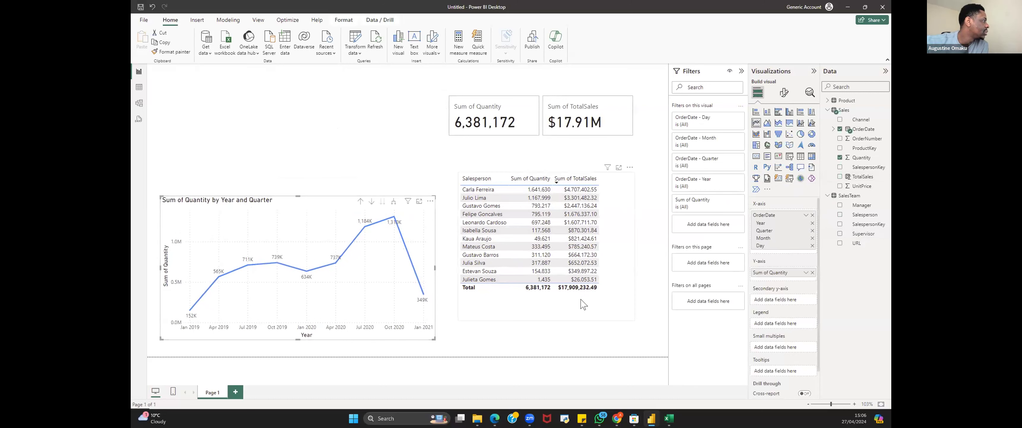
{"action": "left_click_drag", "start_coordinate": [582, 312], "coordinate": [576, 335]}
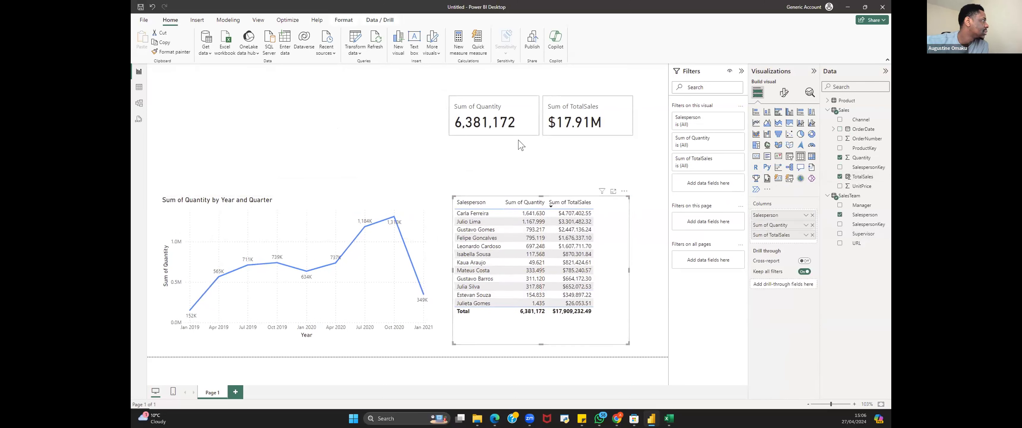
{"action": "left_click_drag", "start_coordinate": [549, 133], "coordinate": [549, 157]}
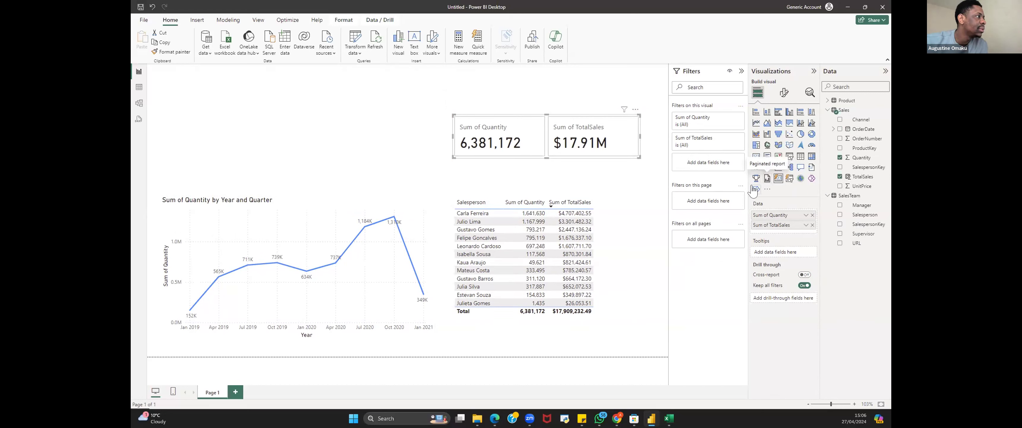
Step: Add a custom Smart Narrative visual to the empty upper-left area of the report page
{"action": "left_click", "coordinate": [810, 169]}
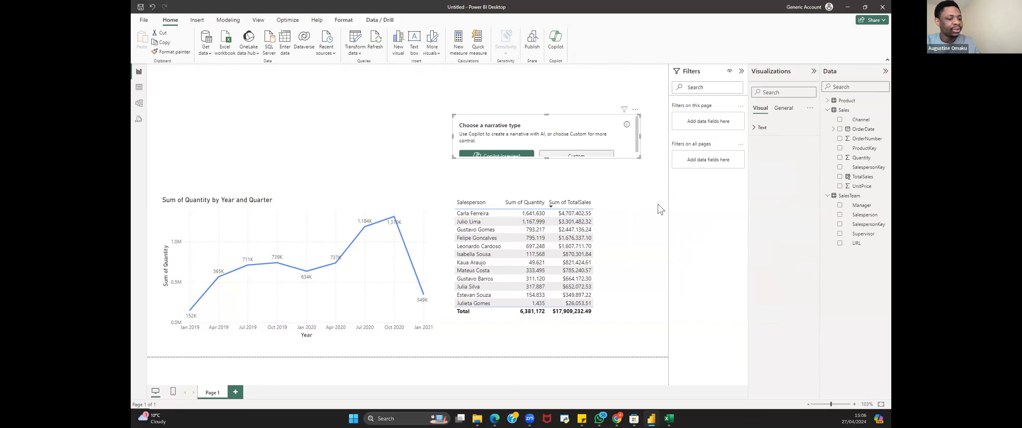
{"action": "key", "text": "ctrl+z"}
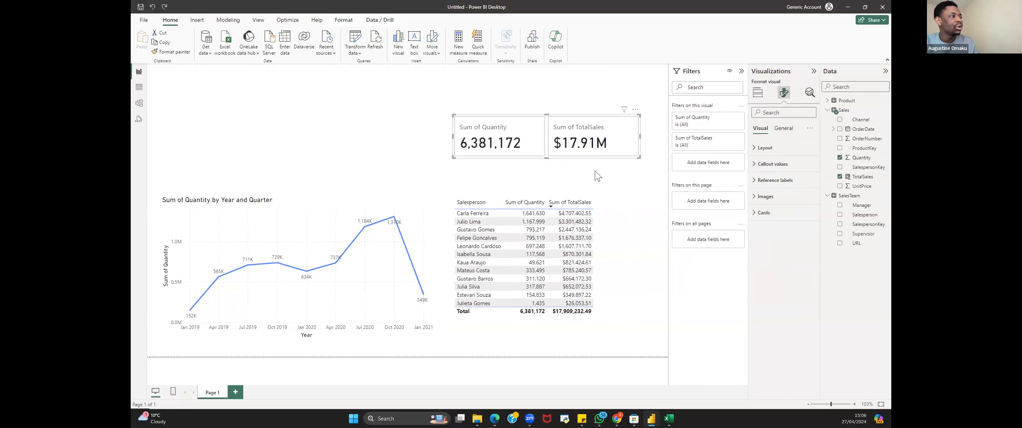
{"action": "left_click", "coordinate": [255, 117]}
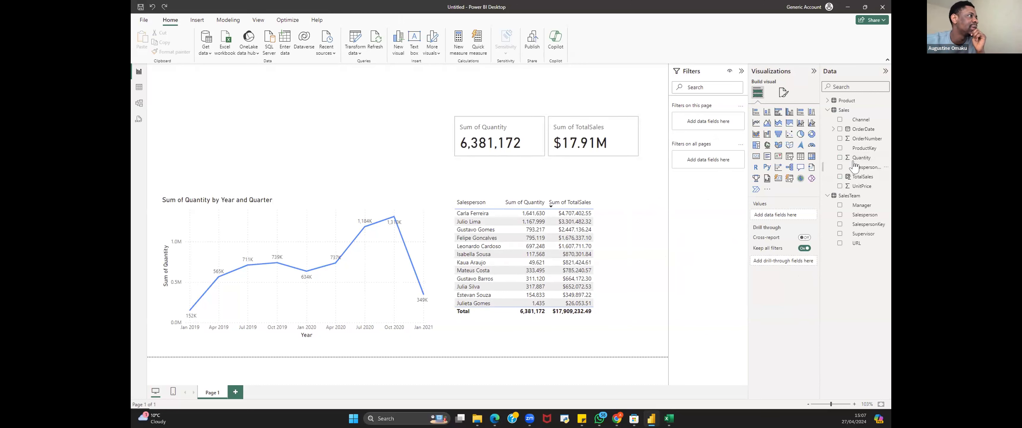
{"action": "left_click", "coordinate": [810, 171]}
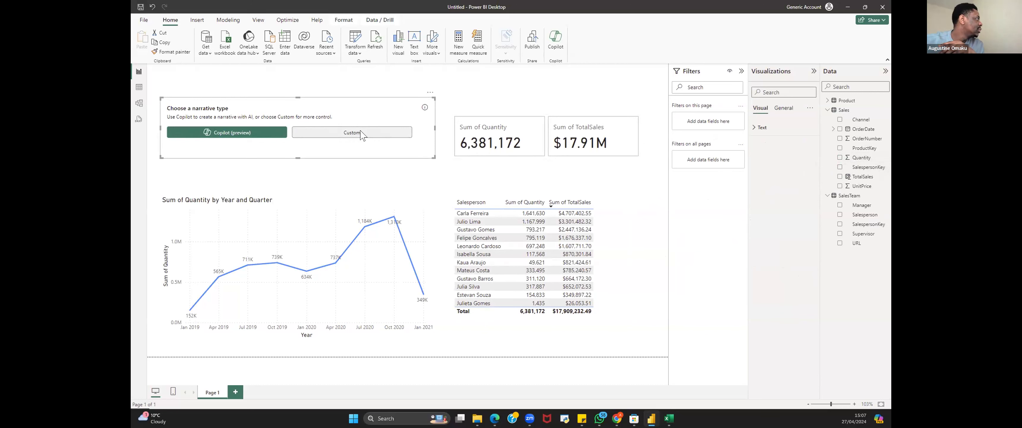
{"action": "left_click", "coordinate": [355, 137]}
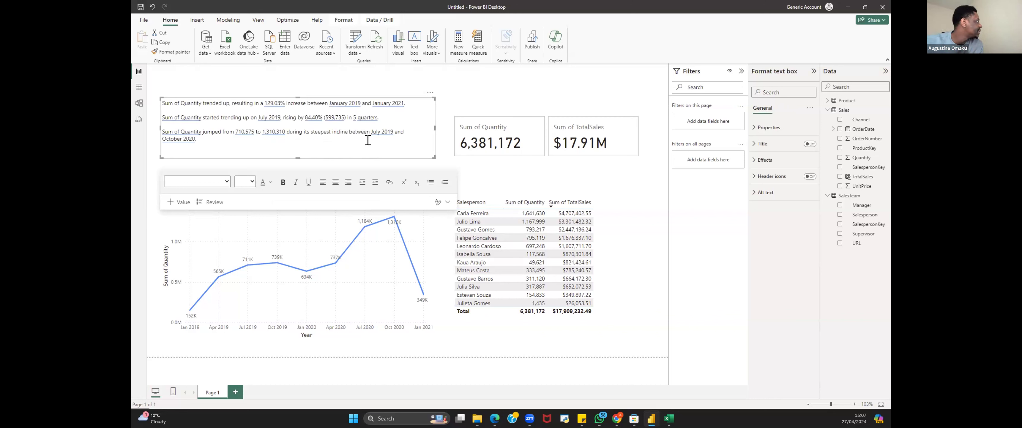
Step: Resize the narrative box and nudge the table and cards into alignment beside it
{"action": "left_click_drag", "start_coordinate": [298, 158], "coordinate": [374, 179]}
{"action": "left_click_drag", "start_coordinate": [613, 287], "coordinate": [630, 288]}
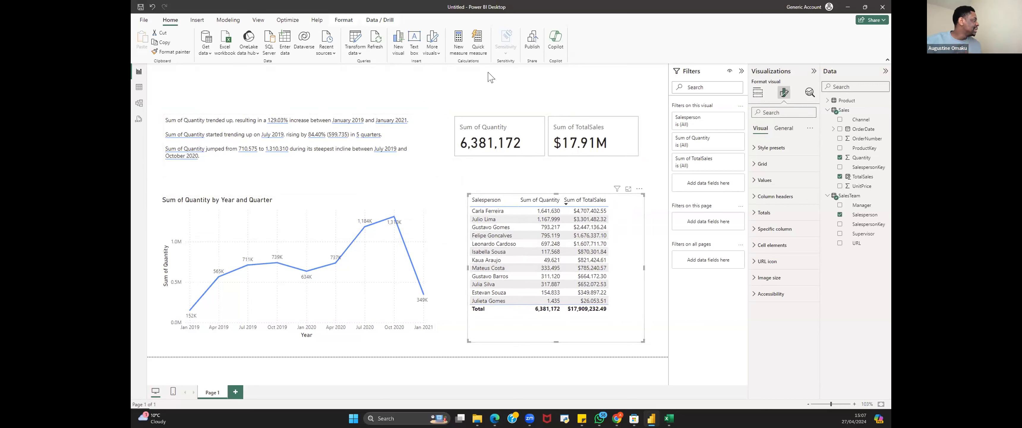
{"action": "left_click_drag", "start_coordinate": [590, 159], "coordinate": [594, 165]}
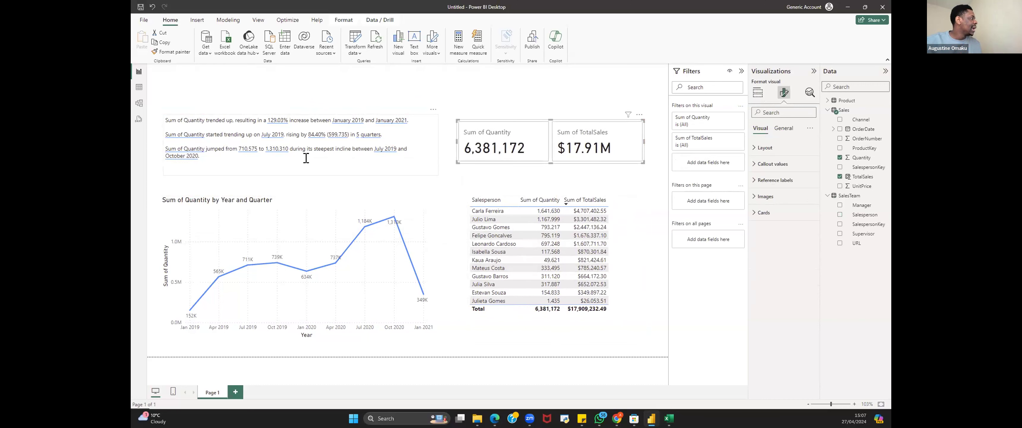
{"action": "left_click", "coordinate": [322, 178]}
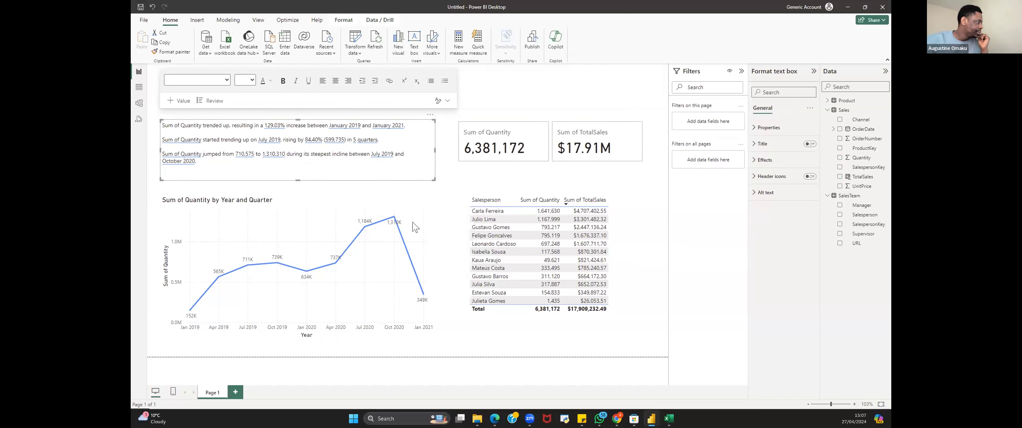
{"action": "left_click", "coordinate": [528, 362]}
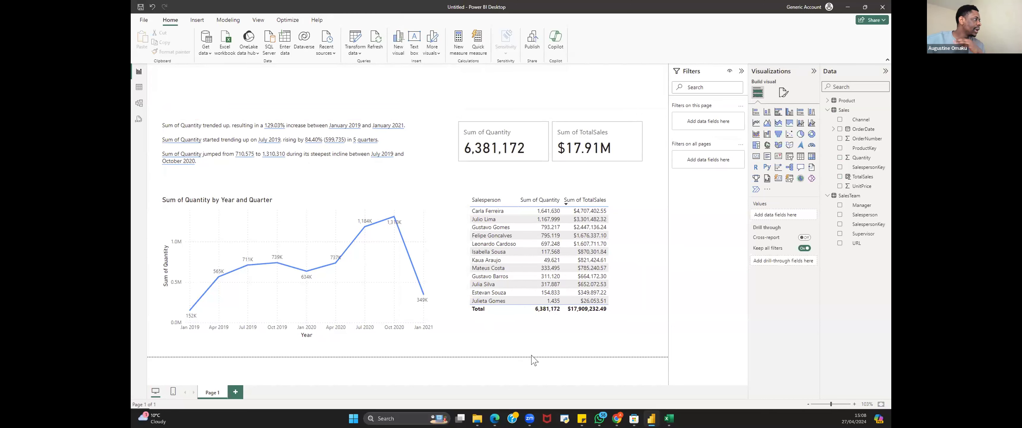
Step: Add a new report page and insert an enlarged Q&A visual on it
{"action": "left_click", "coordinate": [235, 391]}
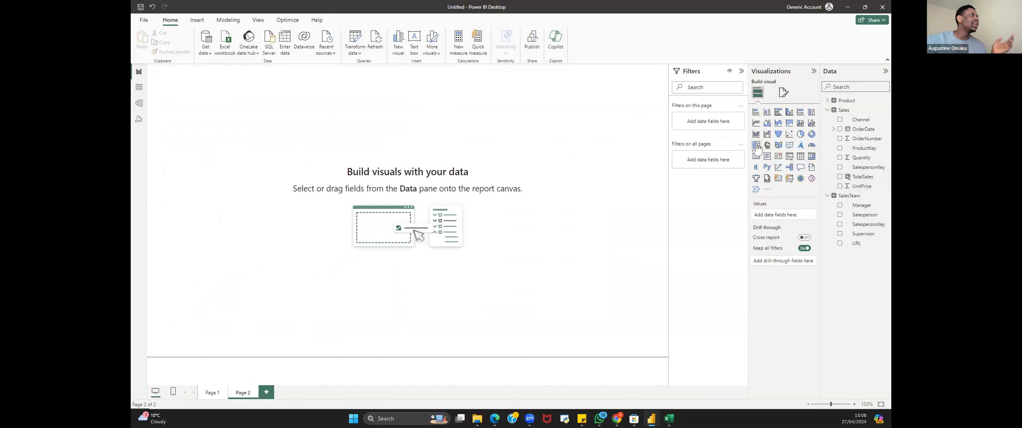
{"action": "left_click", "coordinate": [801, 167]}
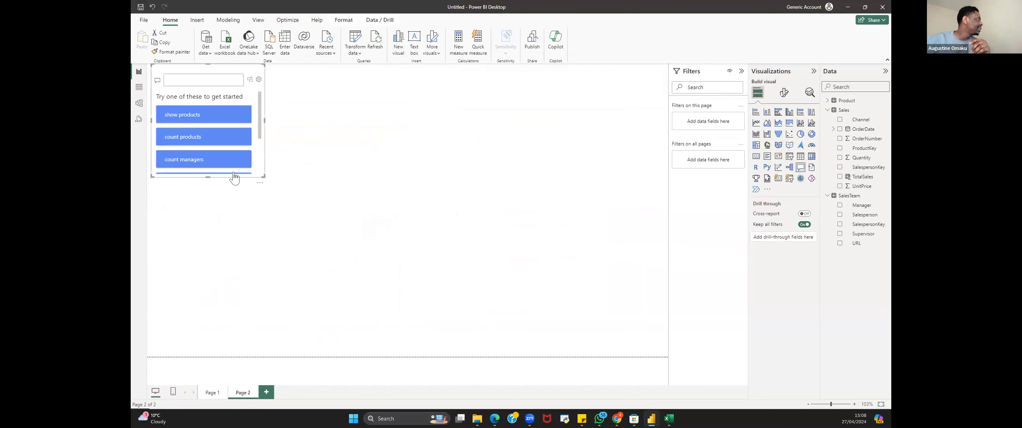
{"action": "left_click_drag", "start_coordinate": [245, 182], "coordinate": [261, 208]}
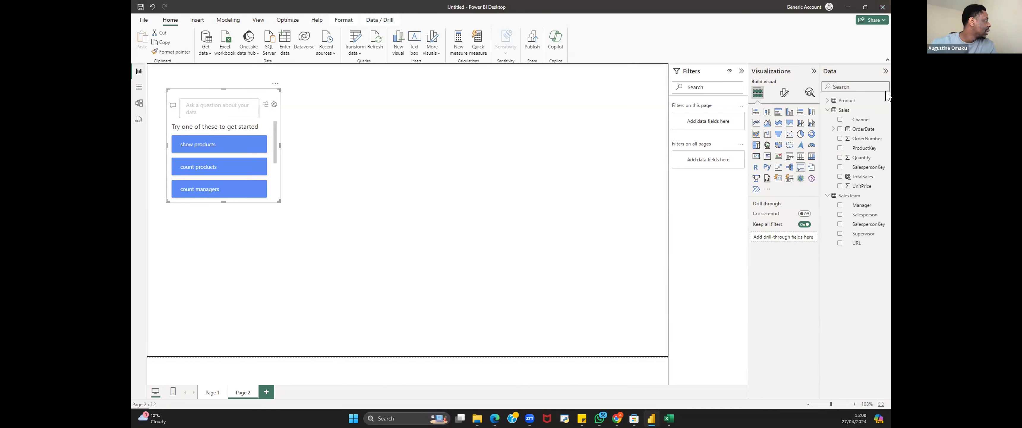
Step: Ask the Q&A visual to rank salesperson by quantity and enlarge the visual to about a third of the canvas
{"action": "left_click", "coordinate": [194, 102]}
{"action": "type", "text": "rank"}
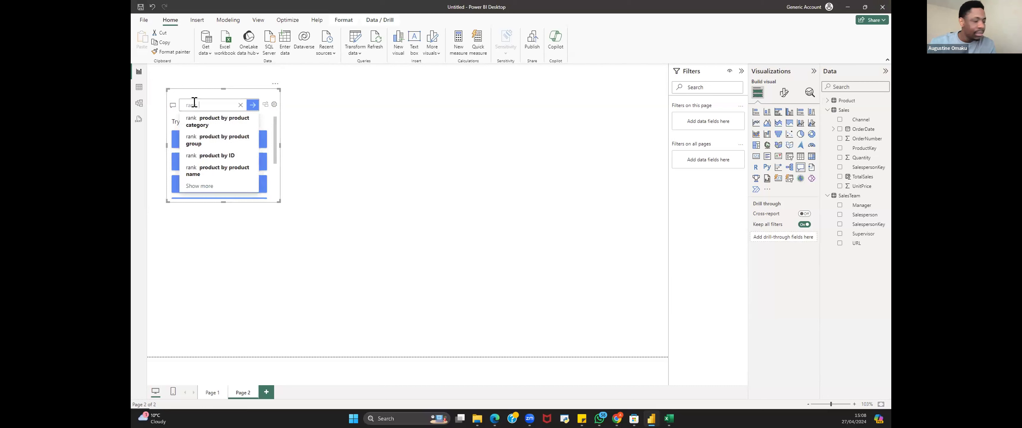
{"action": "type", "text": "  salesperso"}
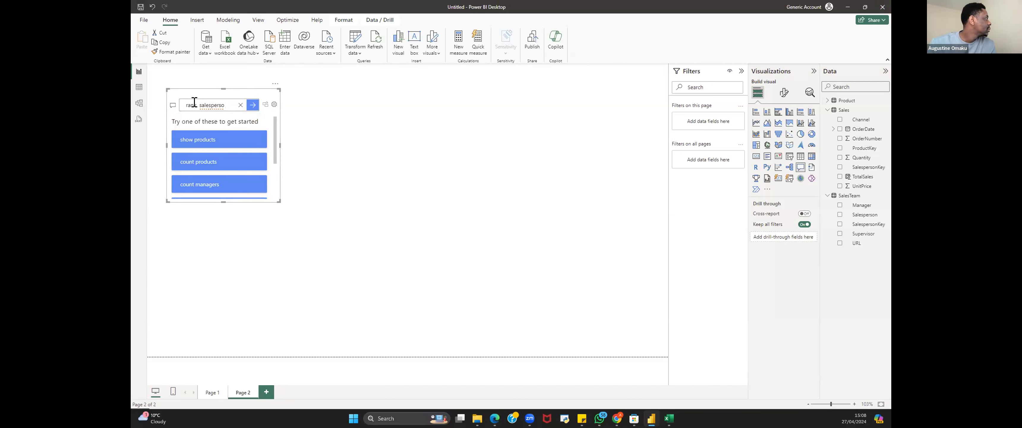
{"action": "type", "text": "n by"}
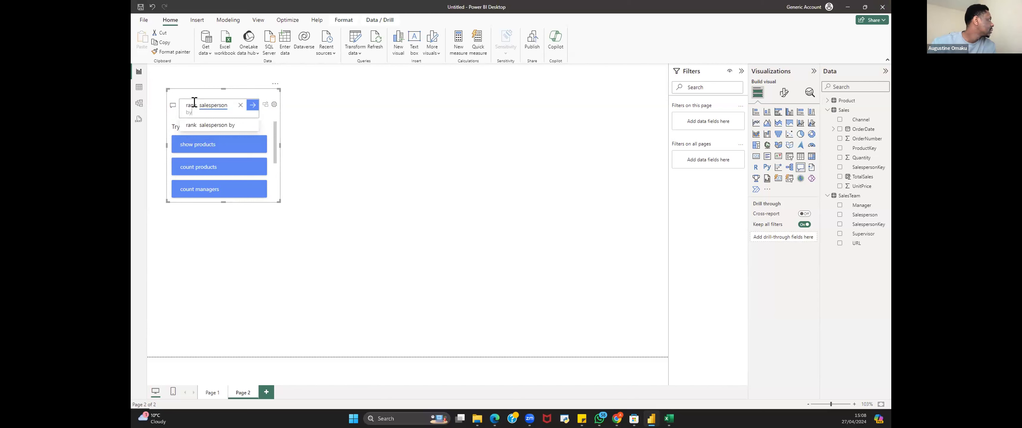
{"action": "type", "text": " quantity"}
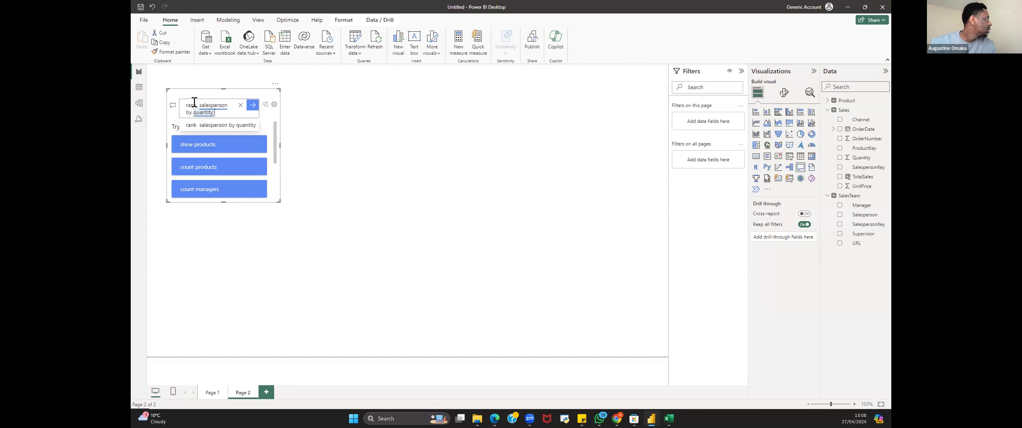
{"action": "type", "text": " sol"}
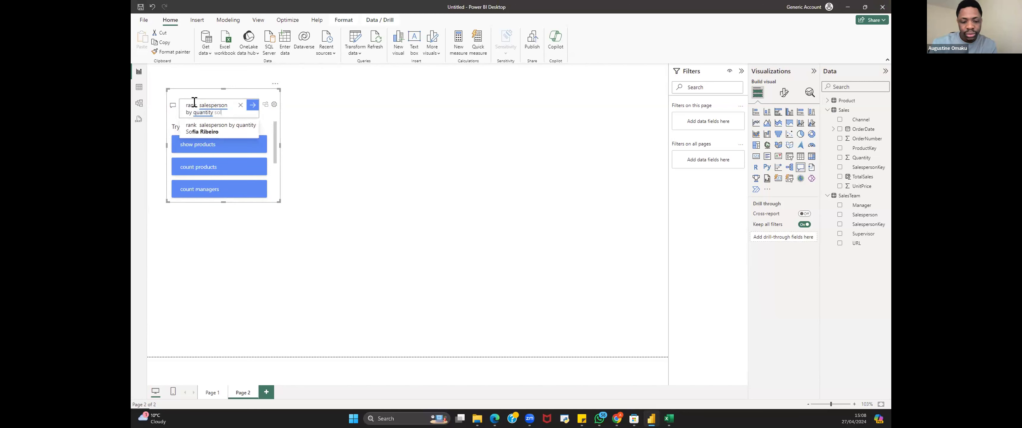
{"action": "type", "text": "d"}
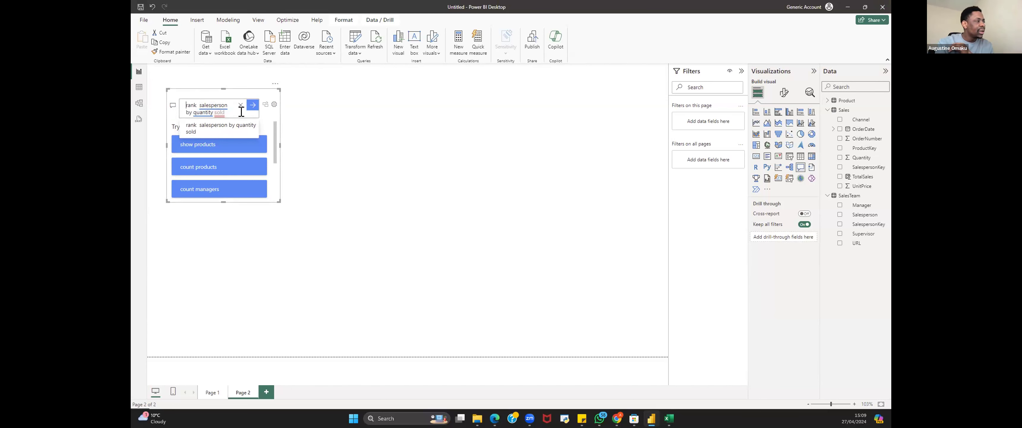
{"action": "double_click", "coordinate": [219, 112]}
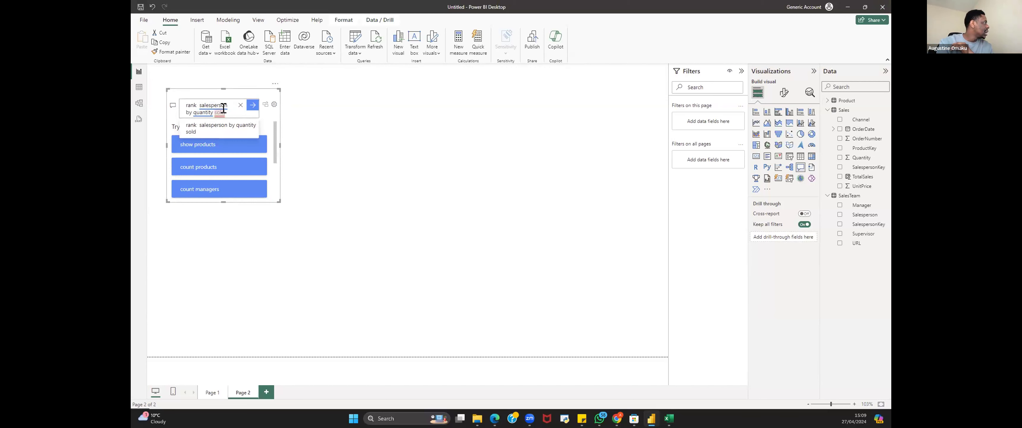
{"action": "key", "text": "BackSpace"}
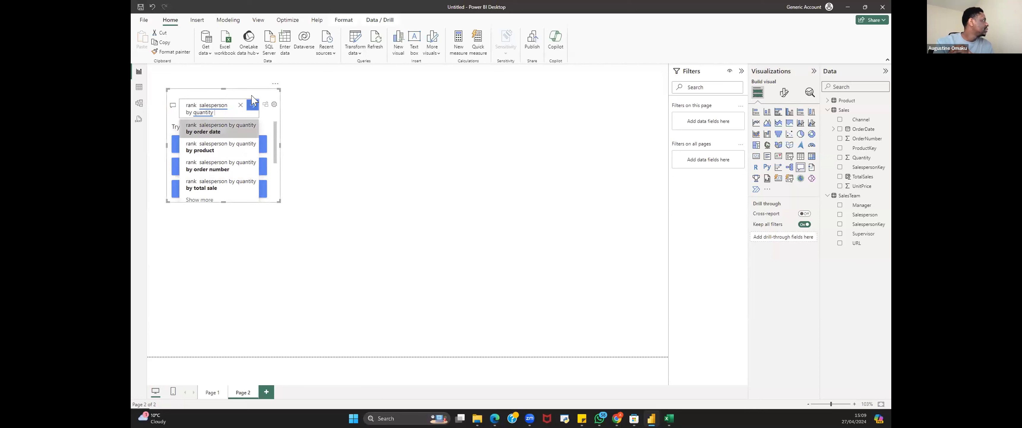
{"action": "key", "text": "Return"}
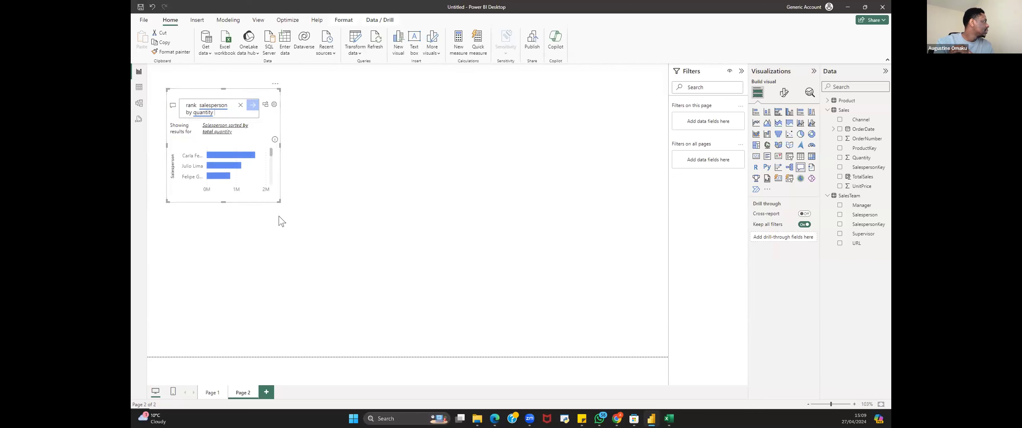
{"action": "left_click_drag", "start_coordinate": [280, 202], "coordinate": [357, 342]}
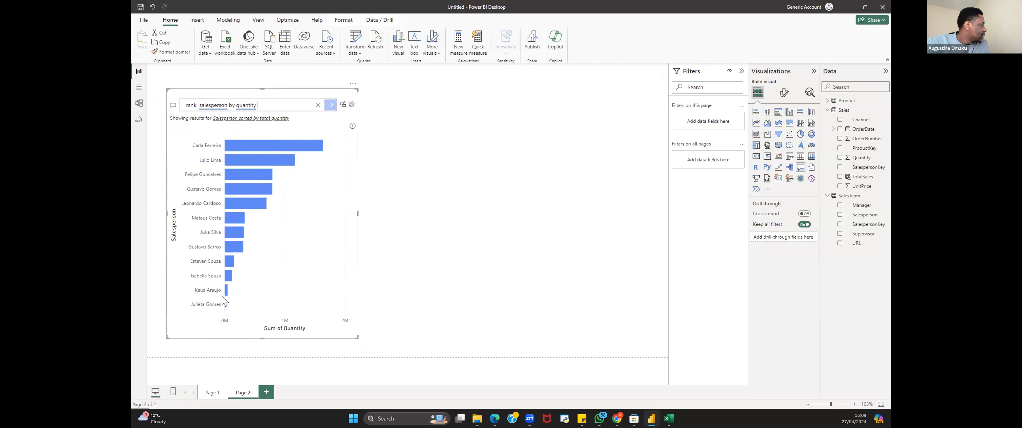
{"action": "left_click", "coordinate": [509, 174]}
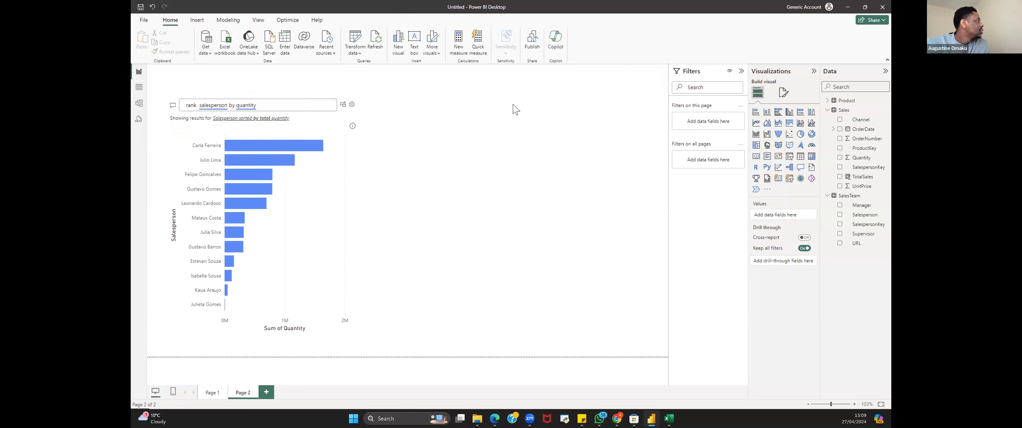
Step: Insert a second Q&A visual and ask it to rank salesperson by quantity and include the ranking
{"action": "left_click", "coordinate": [799, 167]}
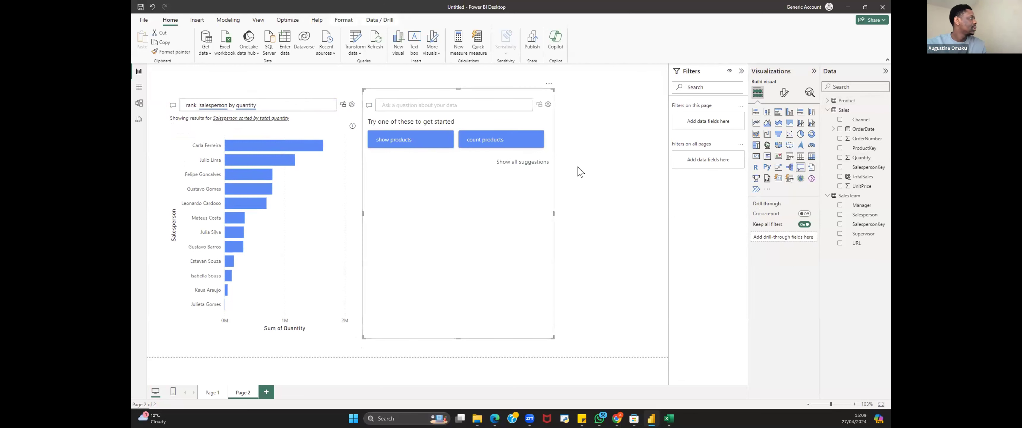
{"action": "type", "text": "rank sales"}
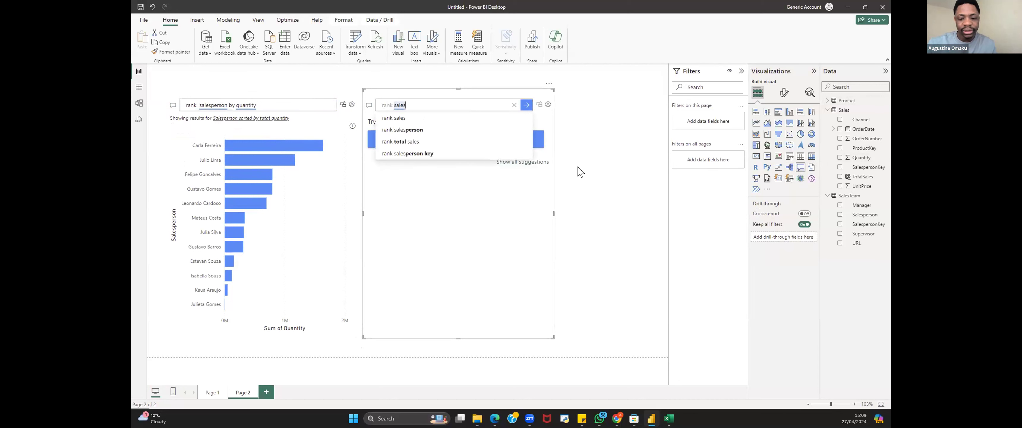
{"action": "type", "text": "personson by"}
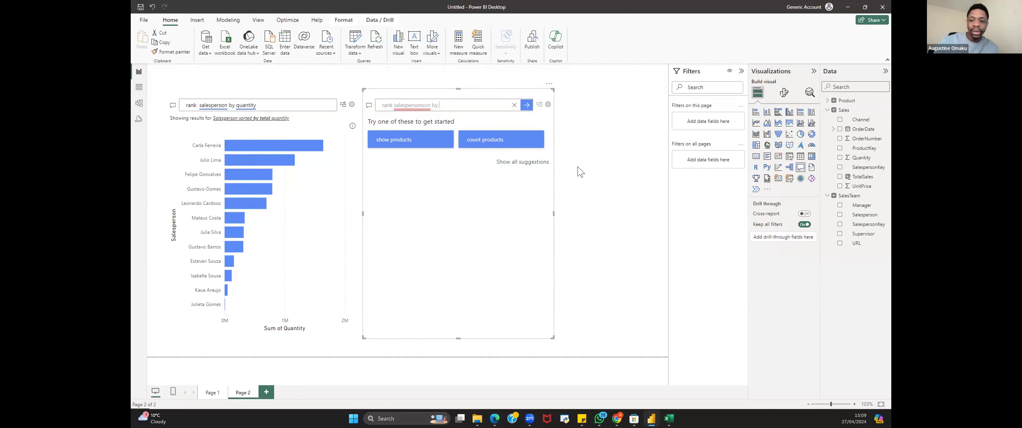
{"action": "key", "text": "BackSpace"}
{"action": "key", "text": "BackSpace"}
{"action": "key", "text": "BackSpace"}
{"action": "key", "text": "BackSpace"}
{"action": "key", "text": "BackSpace"}
{"action": "key", "text": "BackSpace"}
{"action": "key", "text": "BackSpace"}
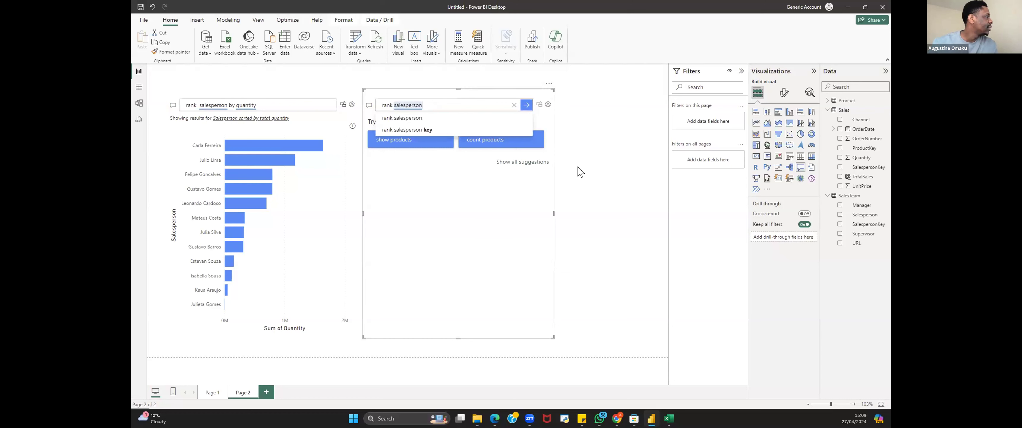
{"action": "type", "text": "b"}
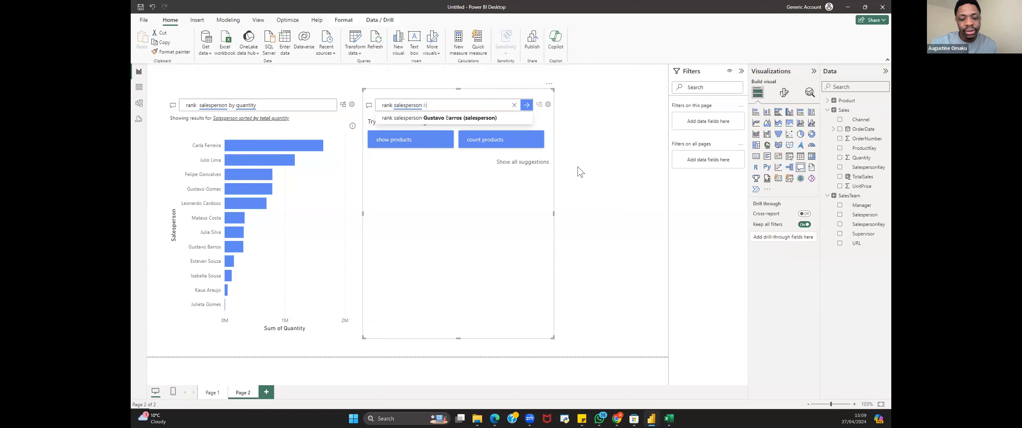
{"action": "type", "text": "y quan"}
{"action": "type", "text": "it"}
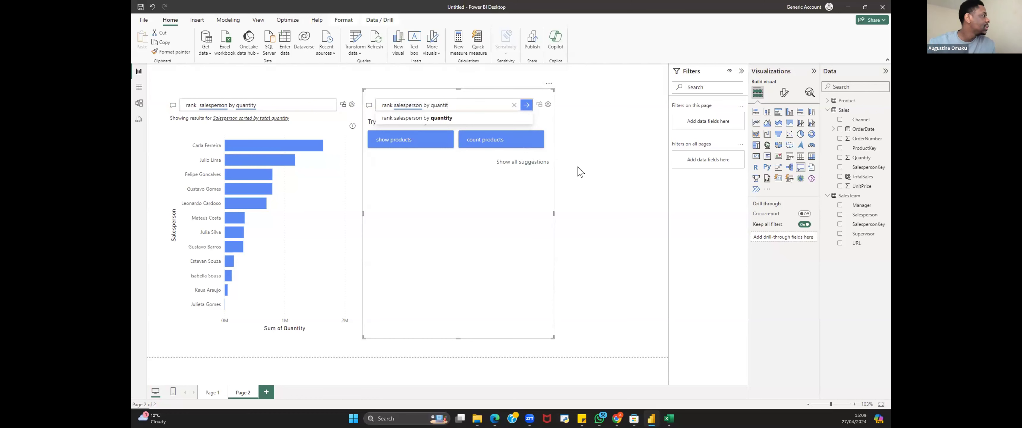
{"action": "type", "text": "y "}
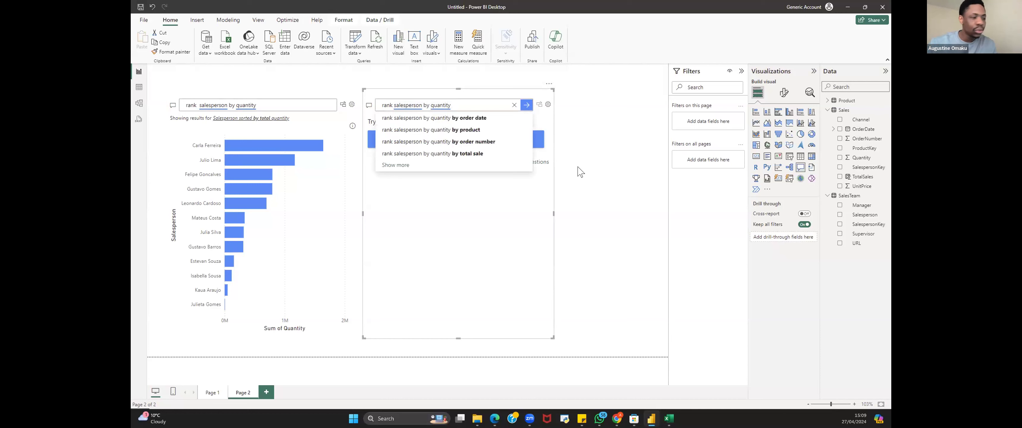
{"action": "type", "text": "sol"}
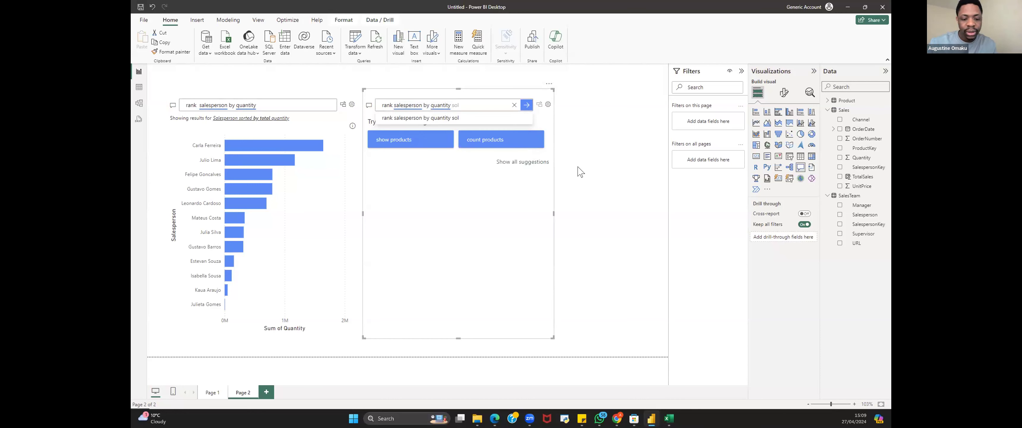
{"action": "type", "text": "ge"}
{"action": "key", "text": "BackSpace"}
{"action": "key", "text": "BackSpace"}
{"action": "key", "text": "BackSpace"}
{"action": "key", "text": "BackSpace"}
{"action": "key", "text": "BackSpace"}
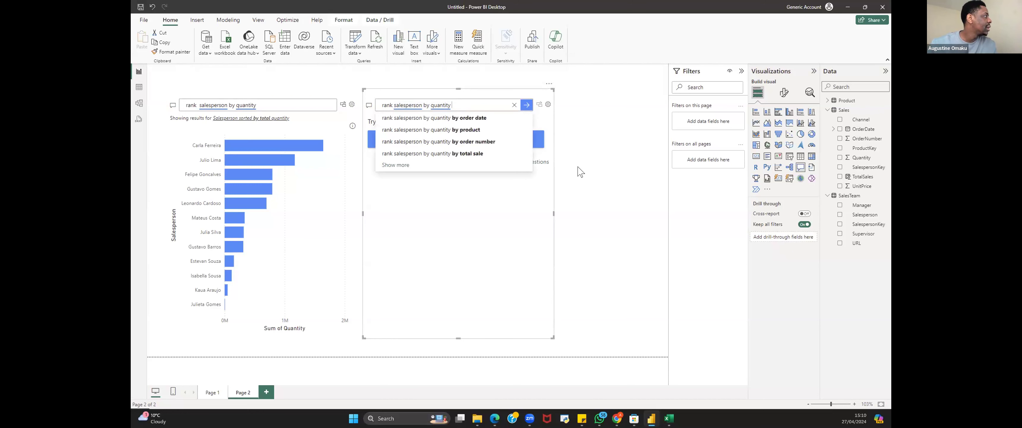
{"action": "type", "text": "and "}
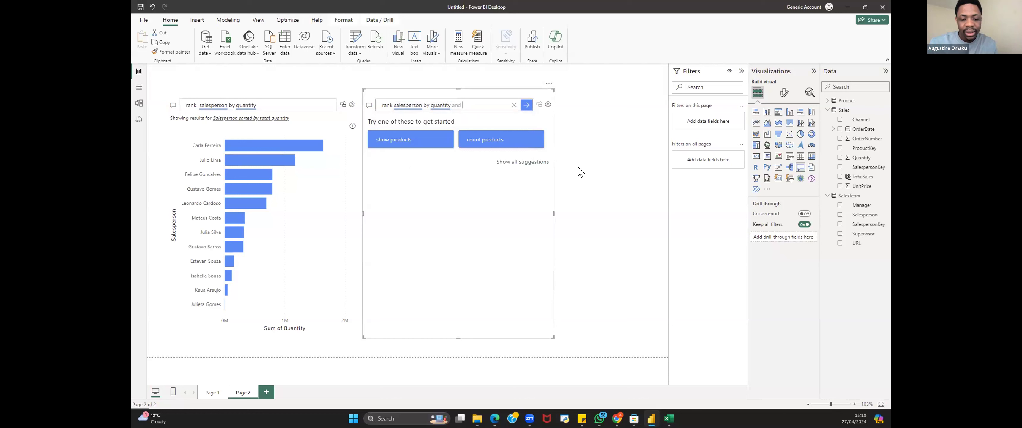
{"action": "type", "text": "include"}
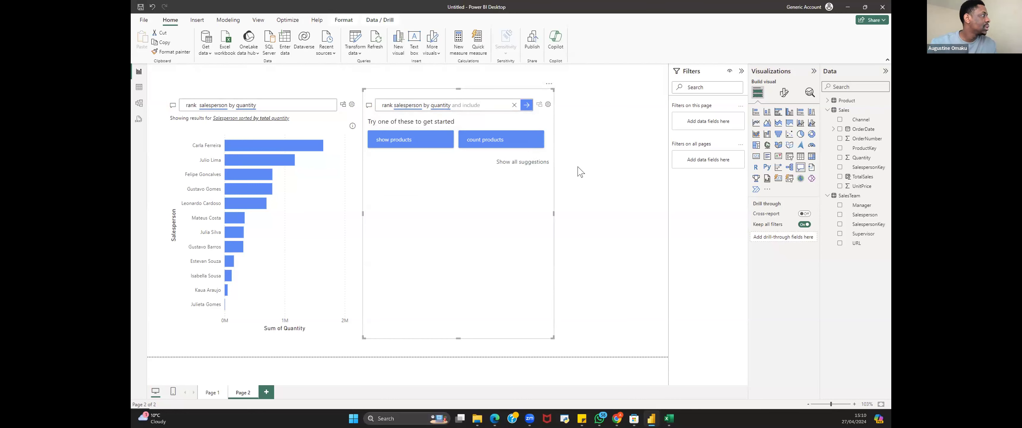
{"action": "type", "text": " the rank"}
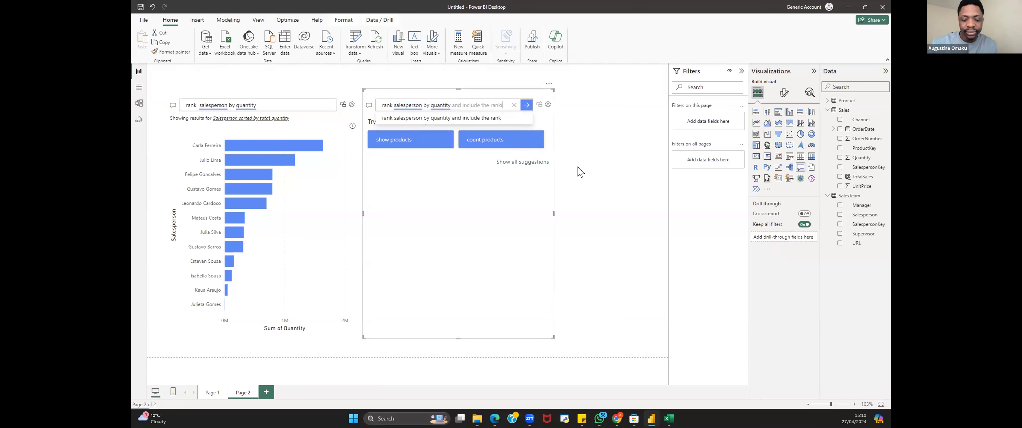
{"action": "type", "text": "ng"}
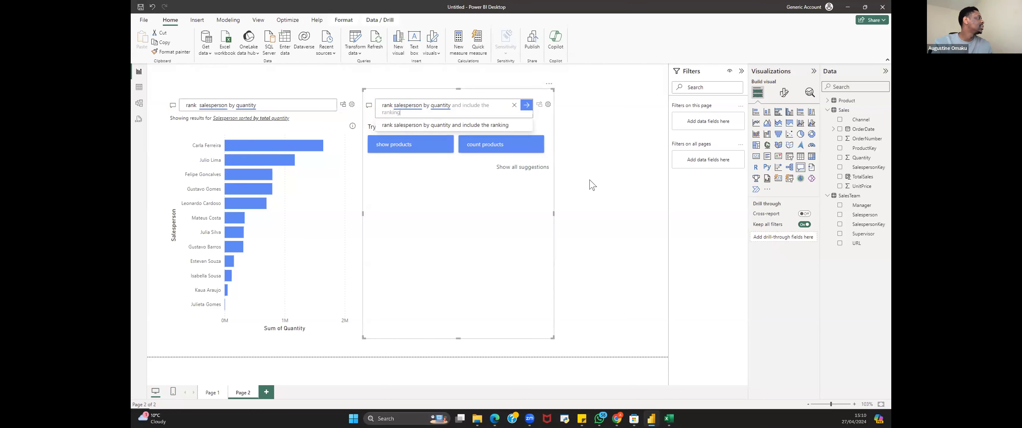
{"action": "left_click", "coordinate": [417, 125]}
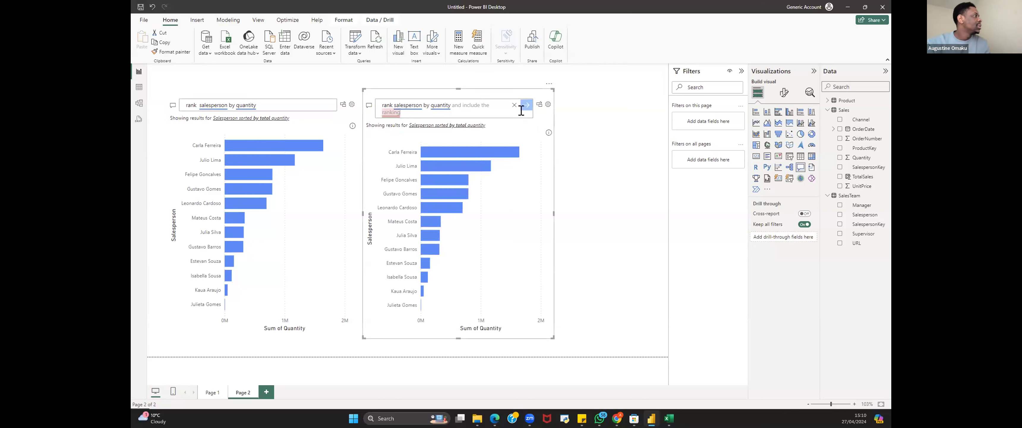
Step: Replace the second Q&A question with "give me top 10 poducts by quantity"
{"action": "left_click", "coordinate": [548, 85]}
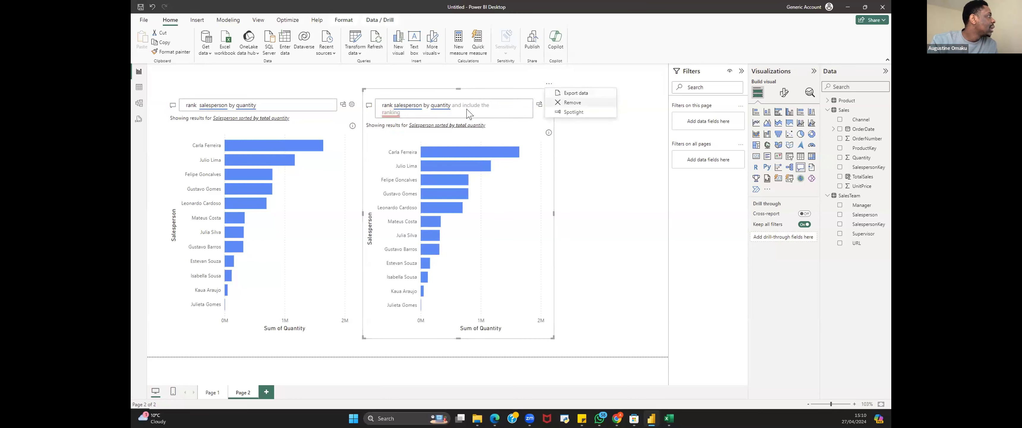
{"action": "left_click", "coordinate": [481, 104]}
{"action": "triple_click", "coordinate": [424, 112]}
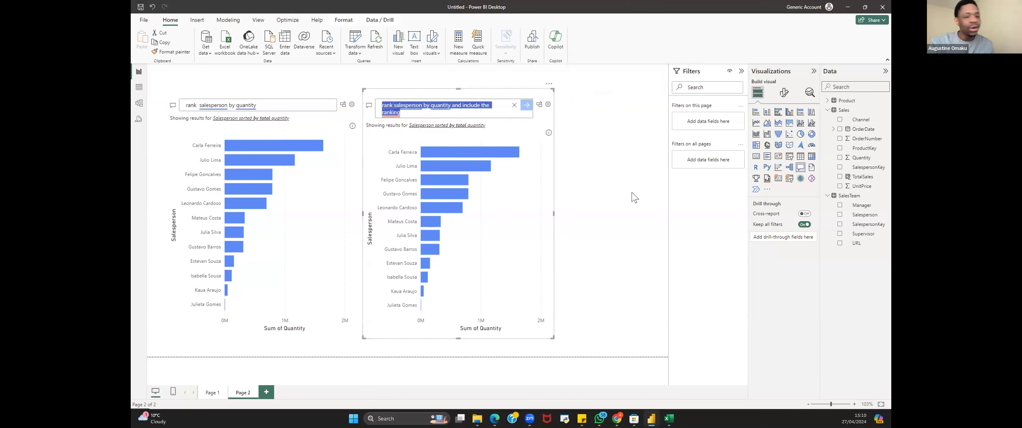
{"action": "type", "text": "give "}
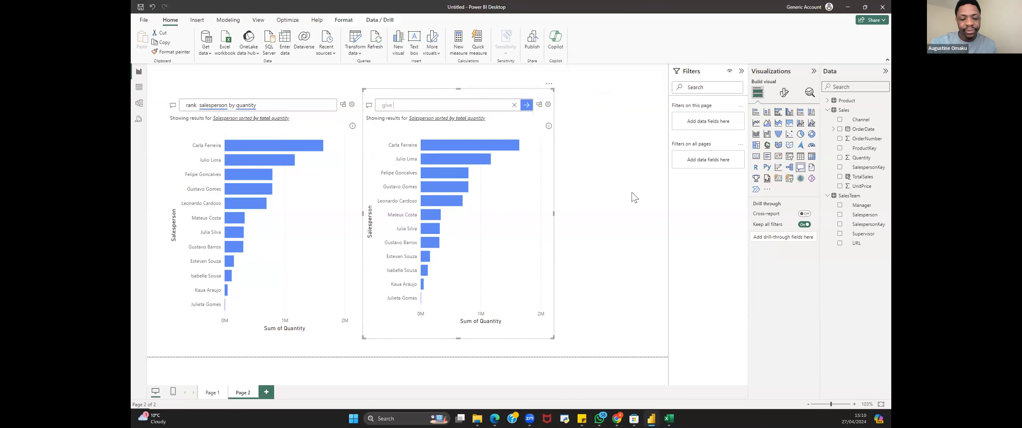
{"action": "type", "text": "me "}
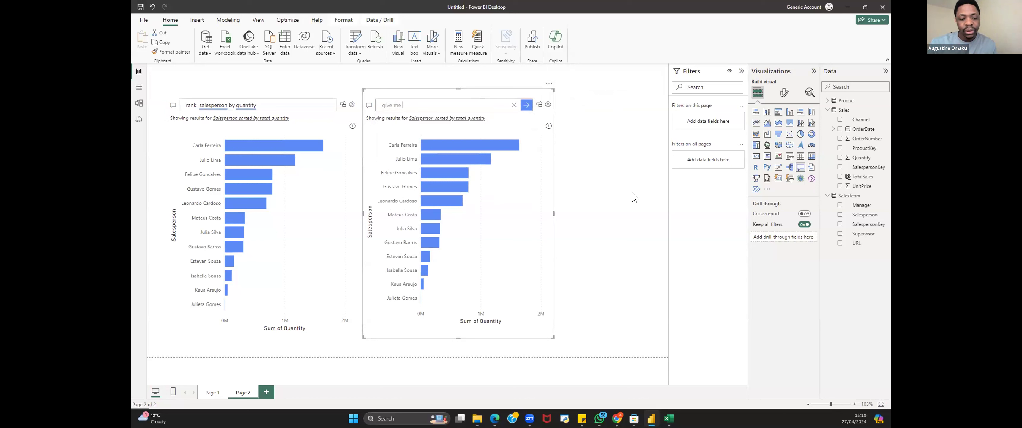
{"action": "type", "text": "top "}
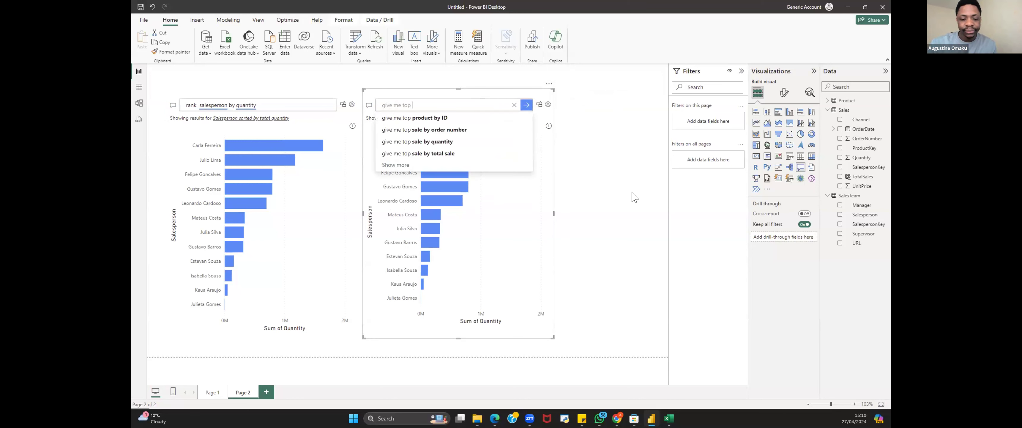
{"action": "type", "text": "10 p"}
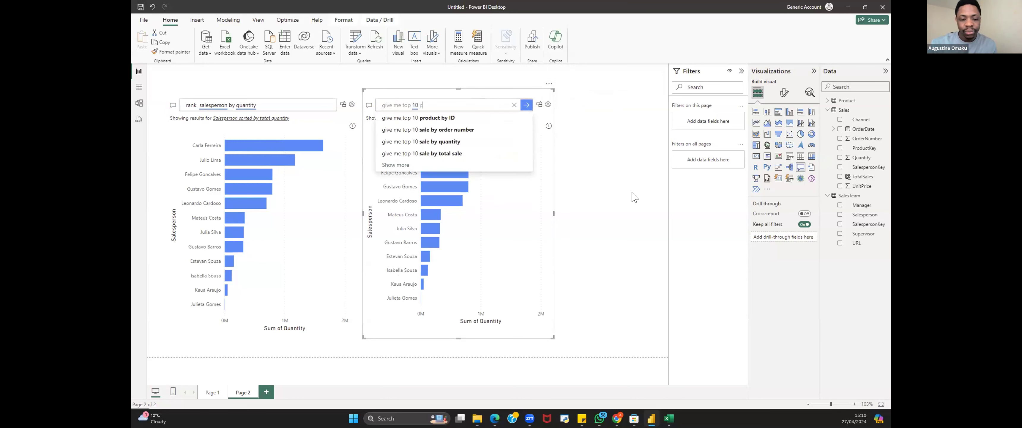
{"action": "type", "text": "oducts sold"}
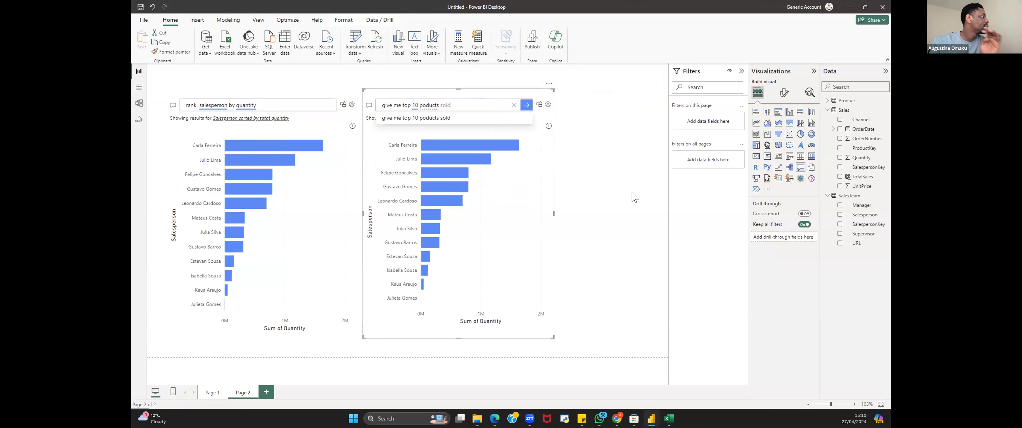
{"action": "key", "text": "BackSpace"}
{"action": "key", "text": "BackSpace"}
{"action": "key", "text": "BackSpace"}
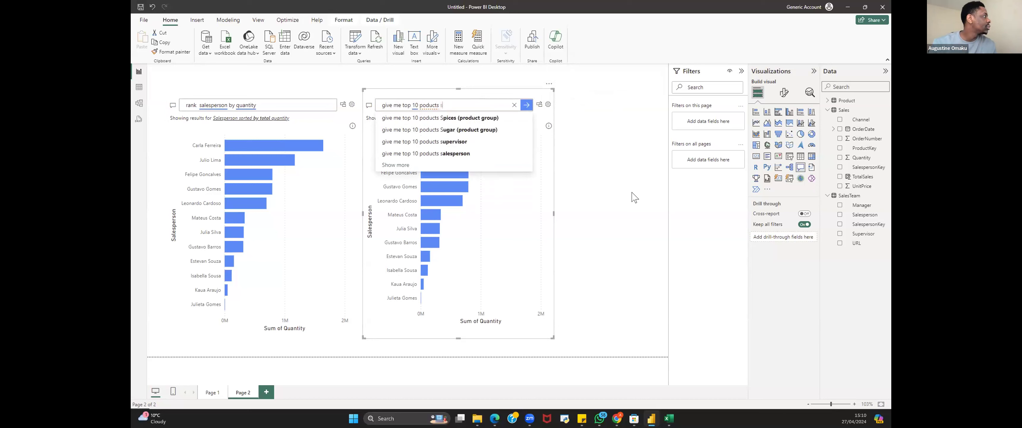
{"action": "type", "text": "by "}
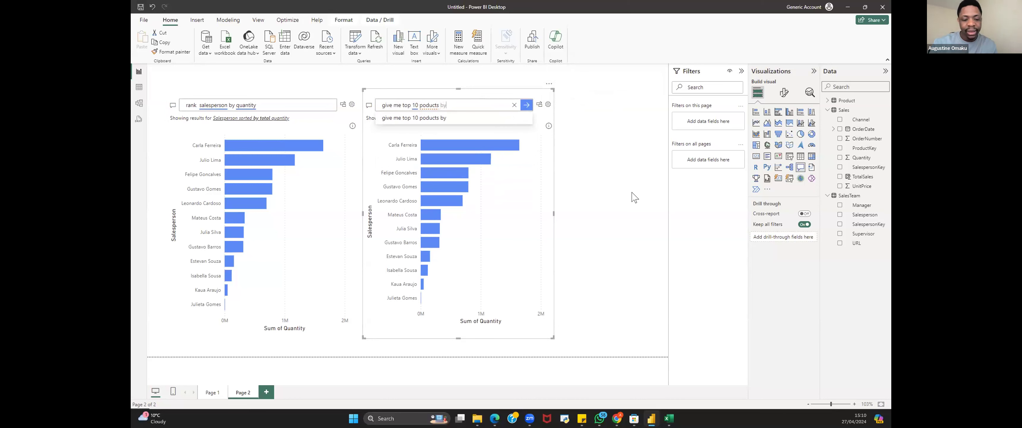
{"action": "type", "text": "quantity"}
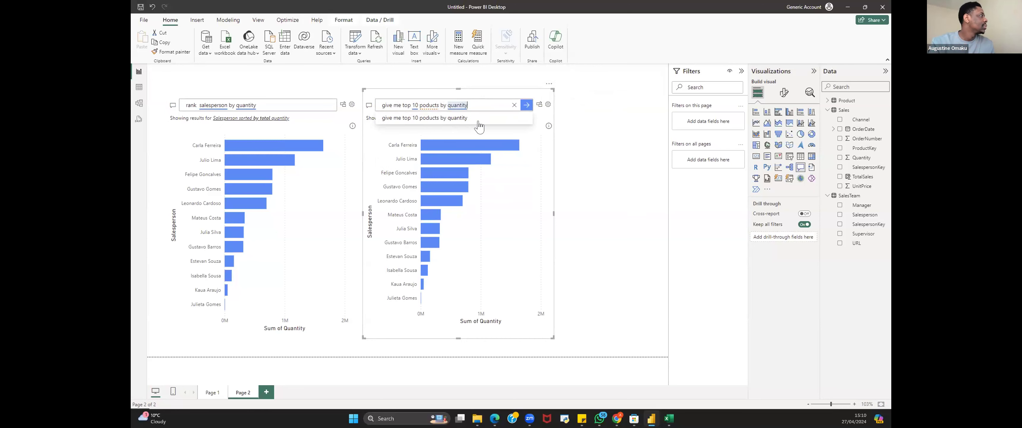
{"action": "left_click", "coordinate": [525, 106]}
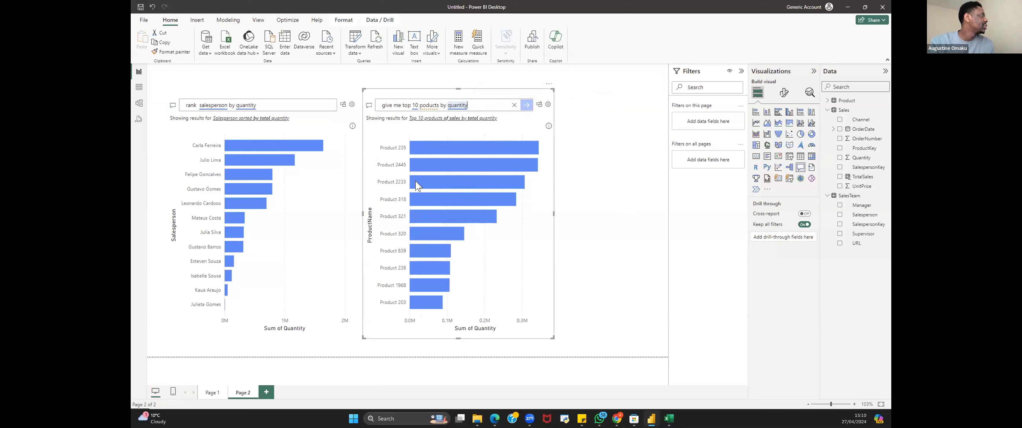
Step: Convert the top 10 products Q&A answer into a standard visual and enlarge it slightly
{"action": "mouse_move", "coordinate": [478, 157]}
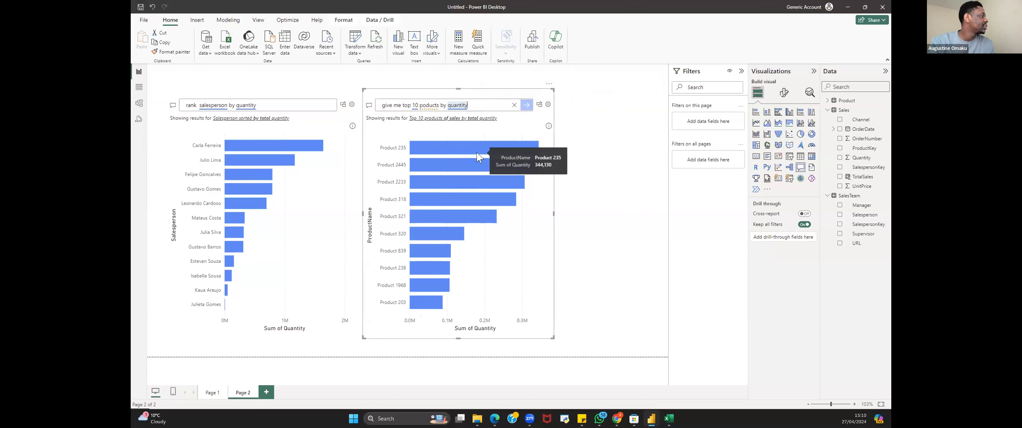
{"action": "mouse_move", "coordinate": [508, 176]}
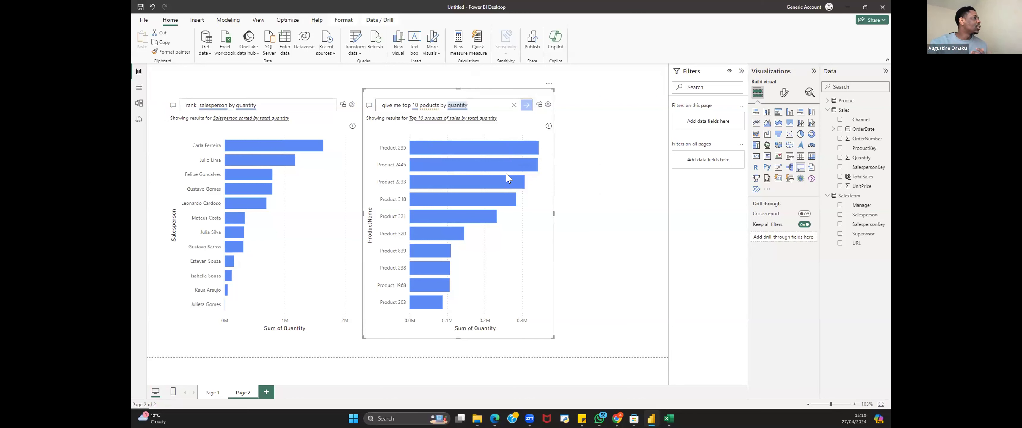
{"action": "left_click", "coordinate": [538, 104]}
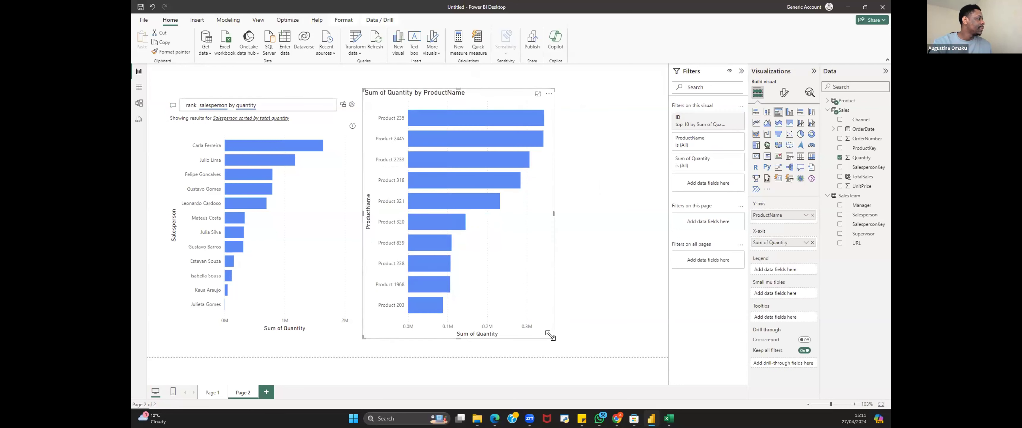
{"action": "left_click_drag", "start_coordinate": [550, 335], "coordinate": [559, 345]}
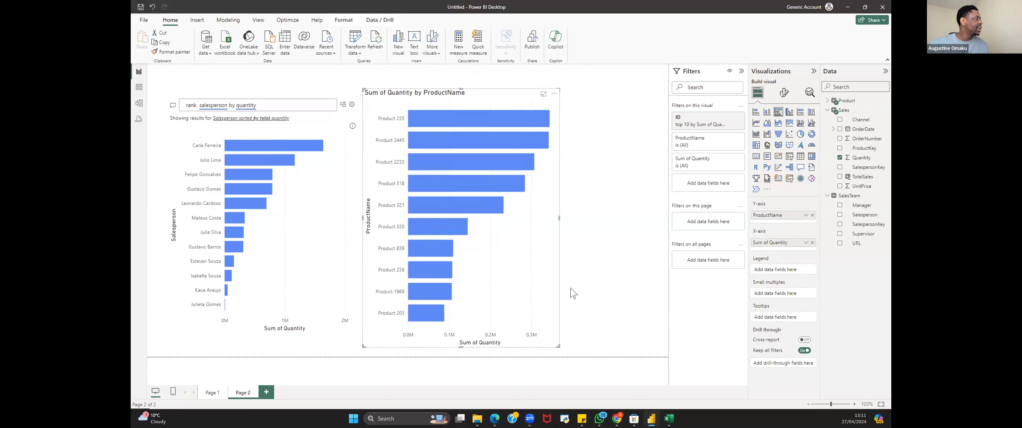
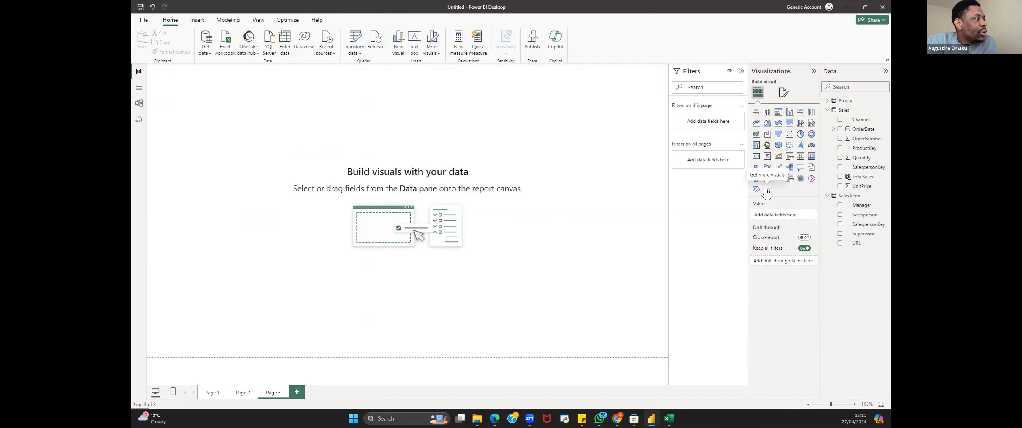
Step: Search the Power BI visuals marketplace and import the Simple Image custom visual into the report
{"action": "left_click", "coordinate": [765, 191]}
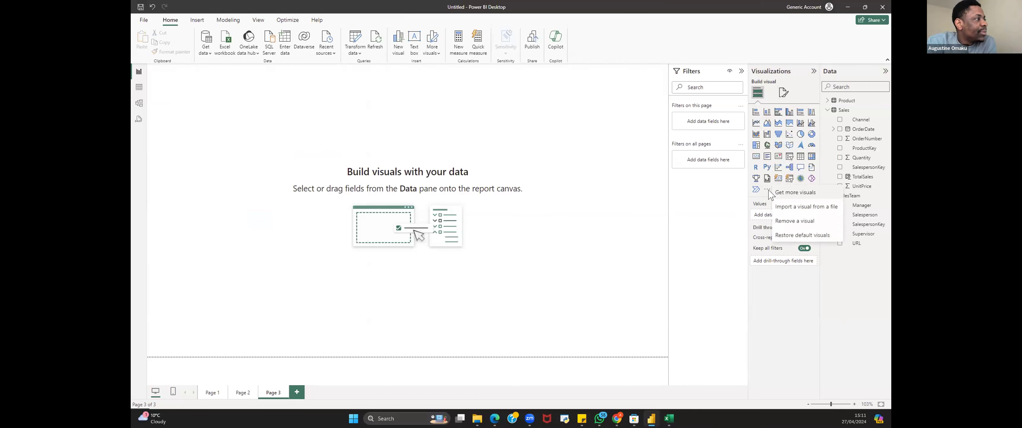
{"action": "left_click", "coordinate": [800, 192]}
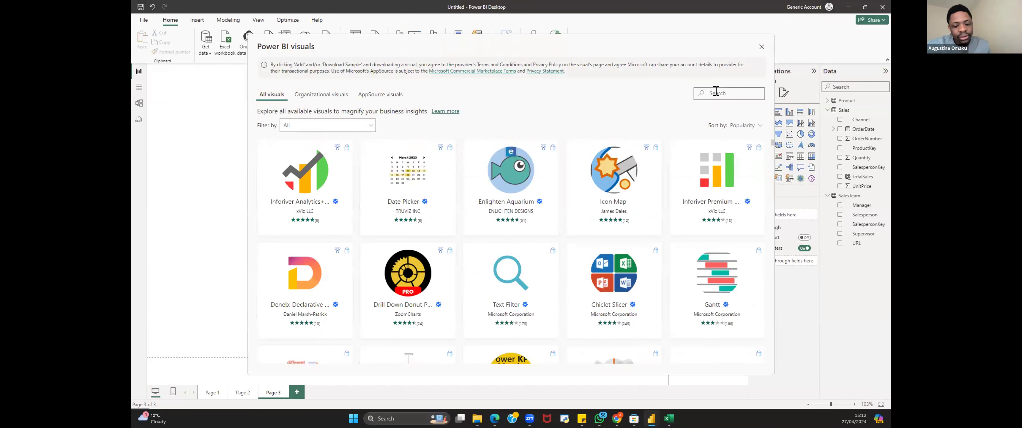
{"action": "type", "text": "art"}
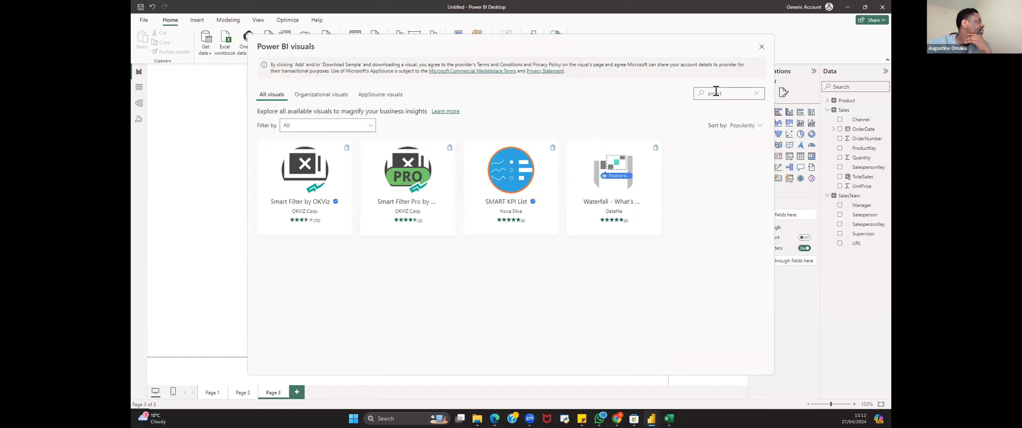
{"action": "key", "text": "BackSpace"}
{"action": "key", "text": "BackSpace"}
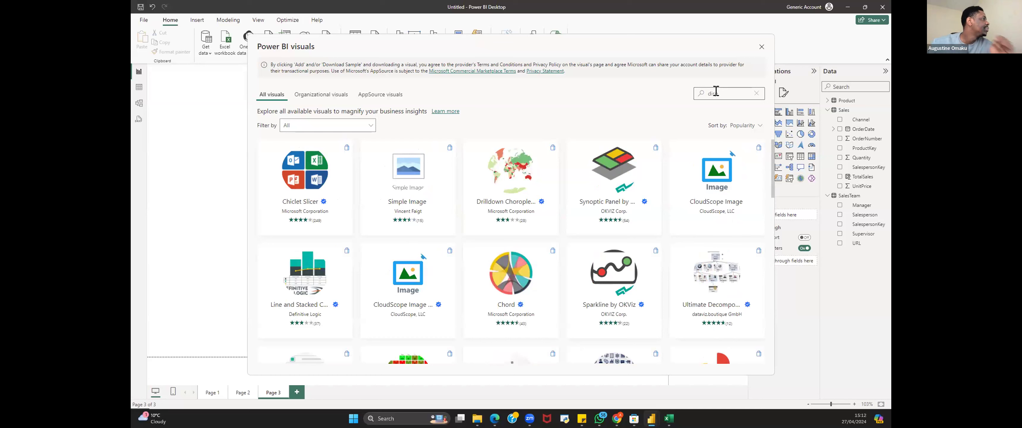
{"action": "mouse_move", "coordinate": [410, 190]}
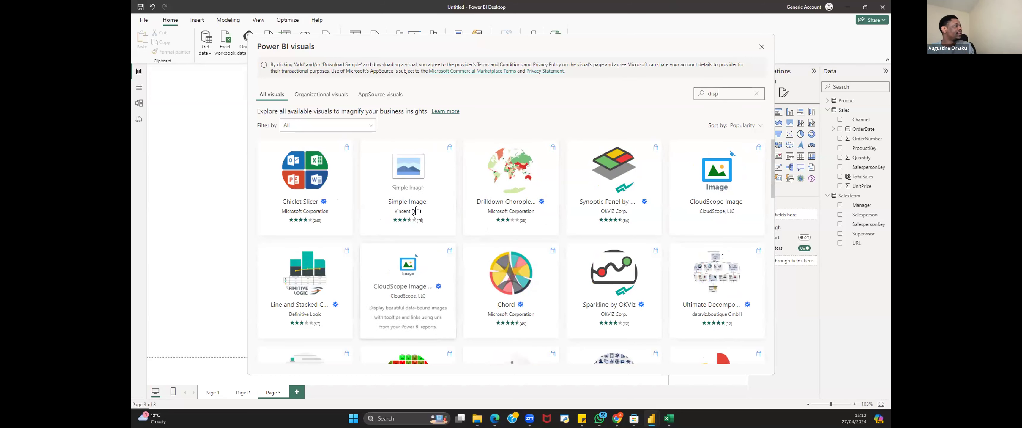
{"action": "left_click", "coordinate": [412, 183]}
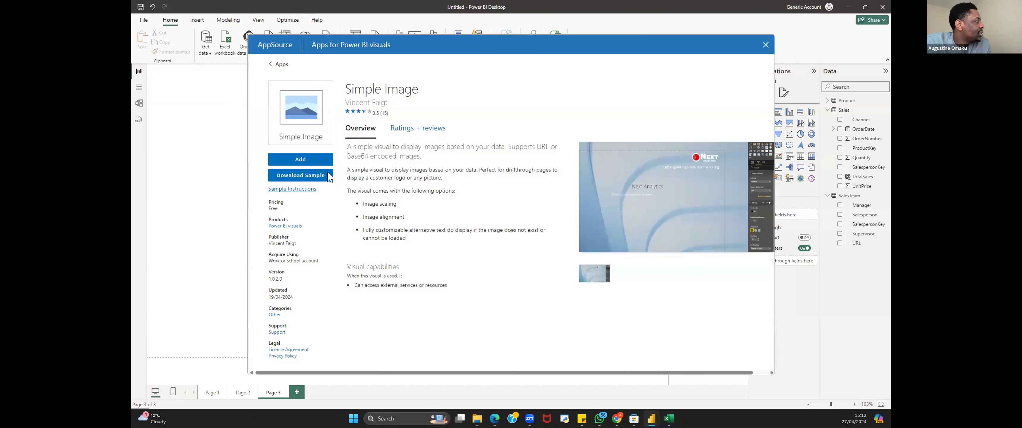
{"action": "left_click", "coordinate": [292, 160]}
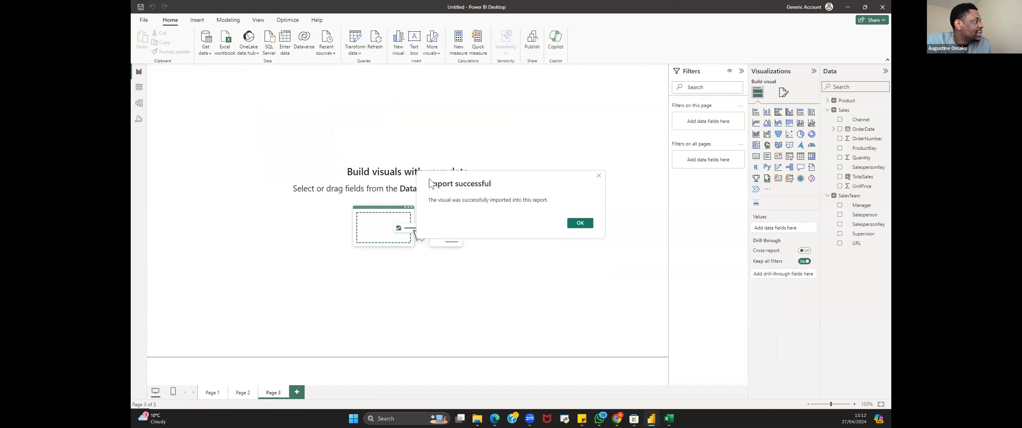
{"action": "left_click", "coordinate": [580, 223]}
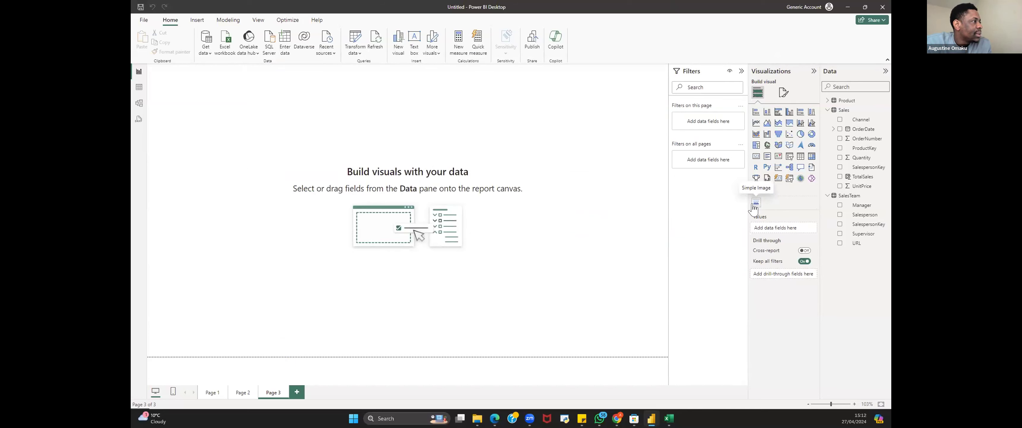
Step: On Page 1, add the SalesTeam URL field to the salesperson table as the second column
{"action": "left_click", "coordinate": [210, 392]}
{"action": "left_click", "coordinate": [494, 216]}
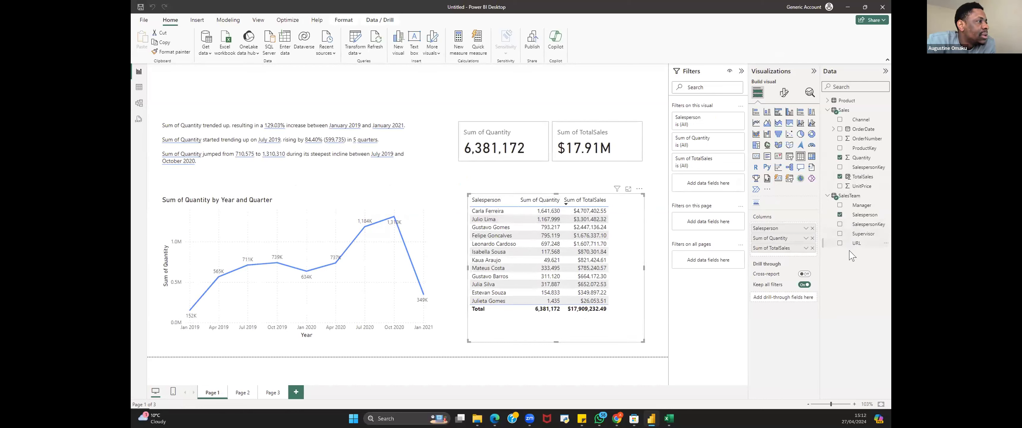
{"action": "left_click_drag", "start_coordinate": [856, 243], "coordinate": [781, 234]}
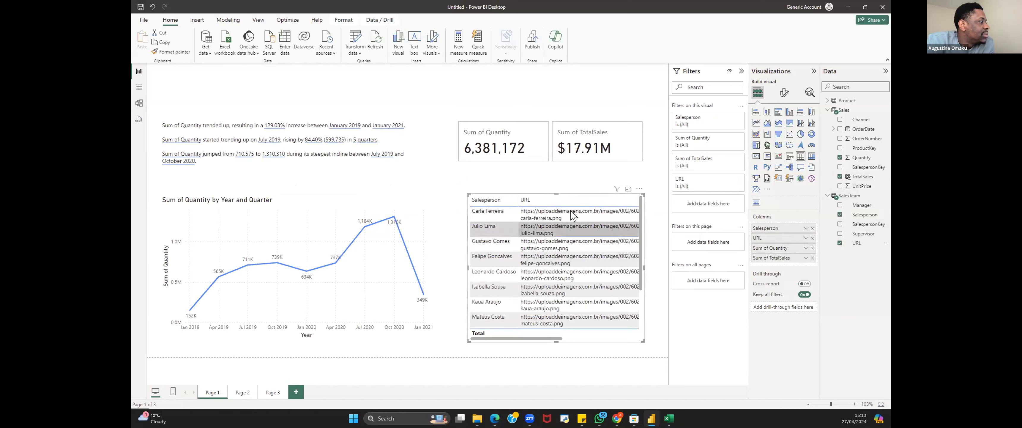
{"action": "left_click_drag", "start_coordinate": [561, 342], "coordinate": [482, 335]}
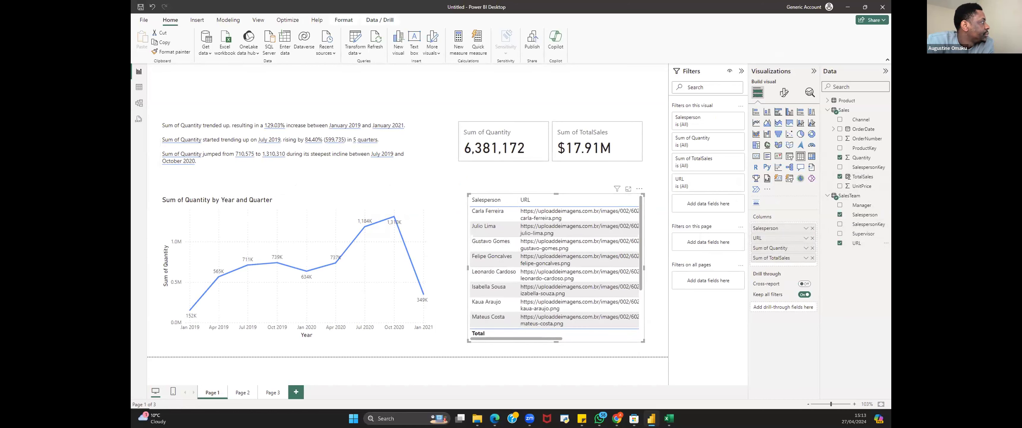
Step: In the data view, set the SalesTeam URL column's data category to Image URL
{"action": "left_click", "coordinate": [139, 91]}
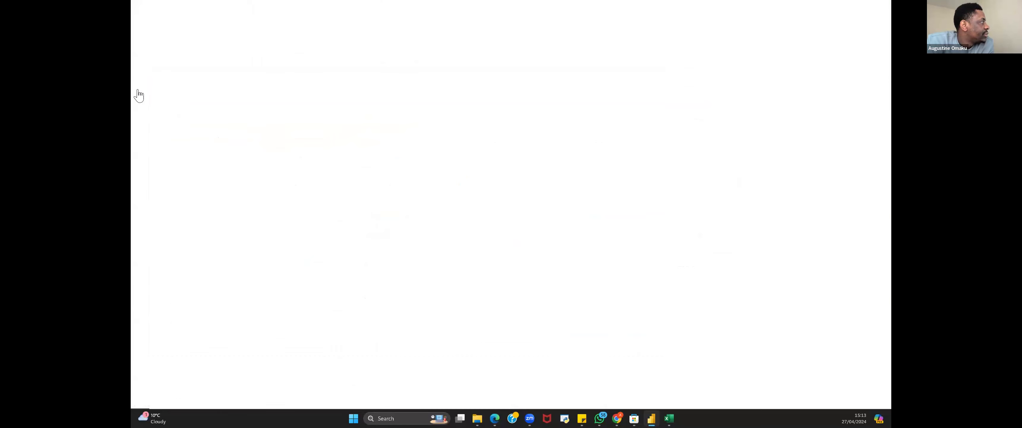
{"action": "left_click", "coordinate": [804, 110]}
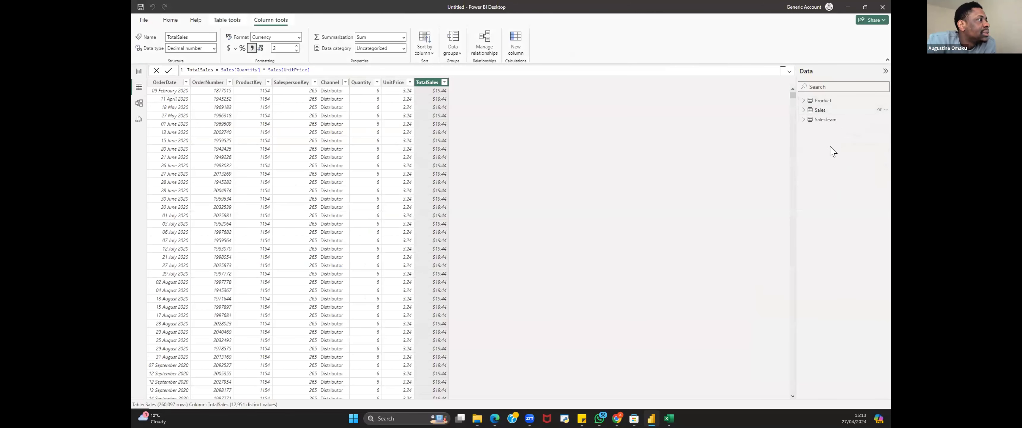
{"action": "left_click", "coordinate": [825, 120]}
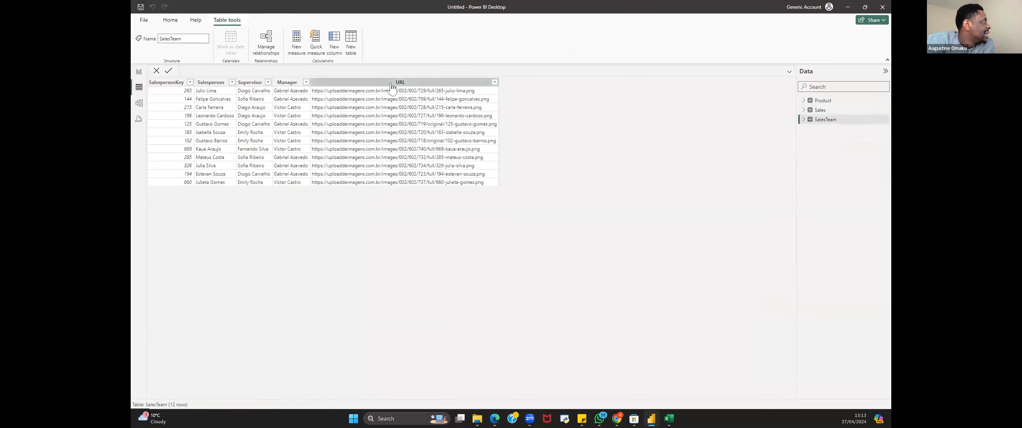
{"action": "left_click", "coordinate": [391, 83]}
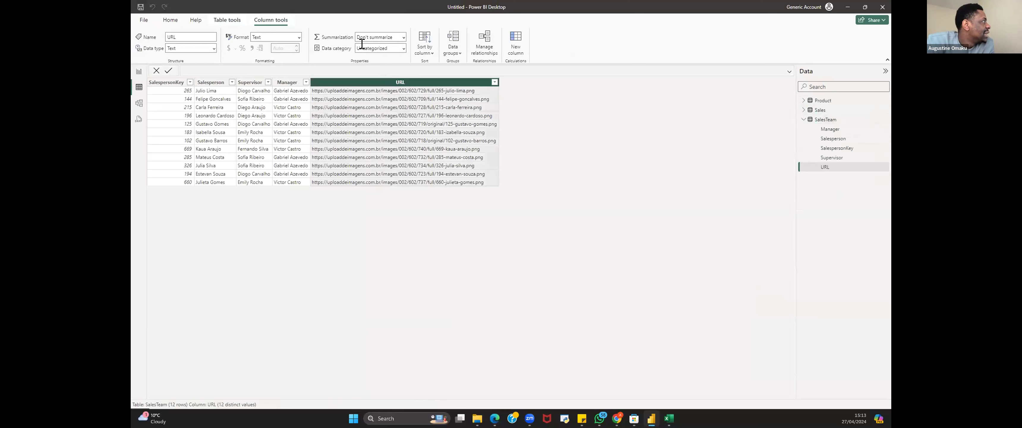
{"action": "left_click", "coordinate": [403, 48]}
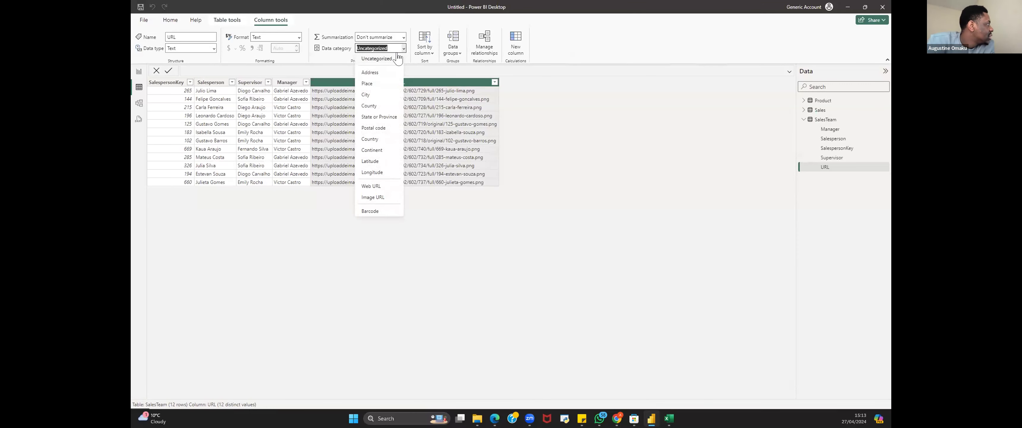
{"action": "left_click", "coordinate": [377, 199]}
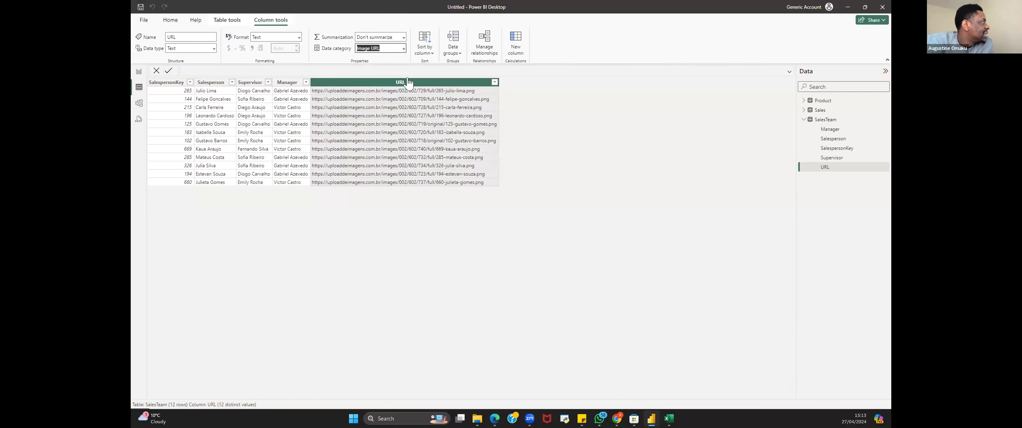
Step: Back in the report, enlarge the salesperson table slightly so the photos fit
{"action": "left_click", "coordinate": [139, 71]}
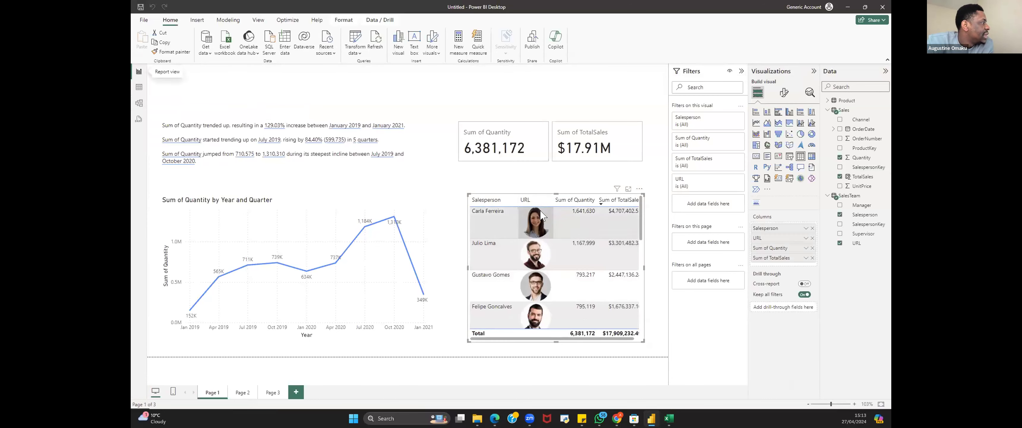
{"action": "left_click_drag", "start_coordinate": [639, 336], "coordinate": [655, 352]}
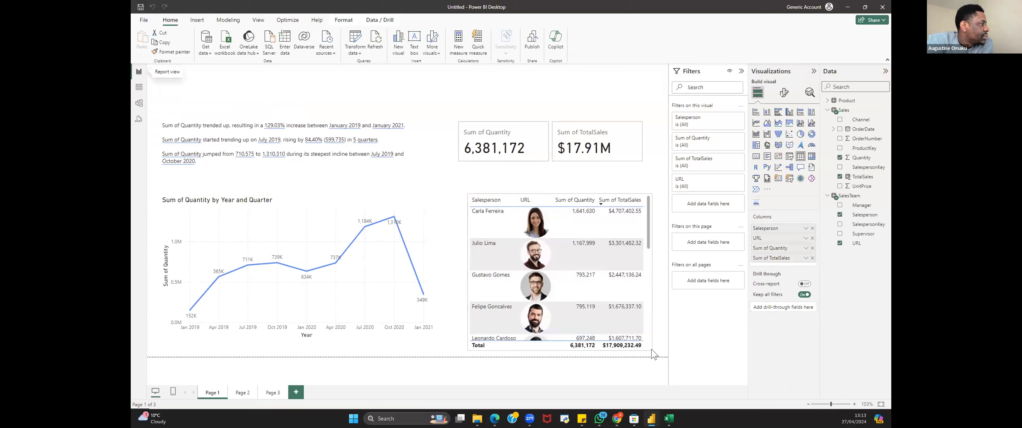
{"action": "scroll", "coordinate": [540, 326], "scroll_direction": "down", "scroll_amount": 5}
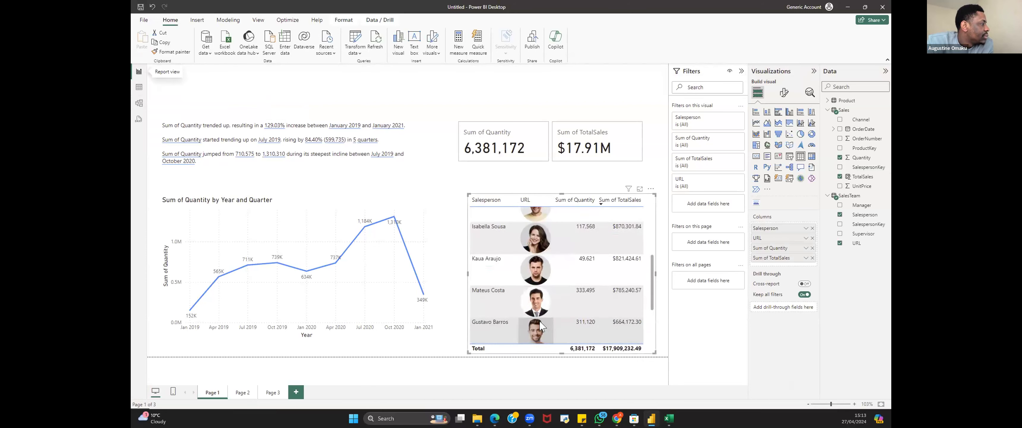
{"action": "scroll", "coordinate": [540, 326], "scroll_direction": "up", "scroll_amount": 5}
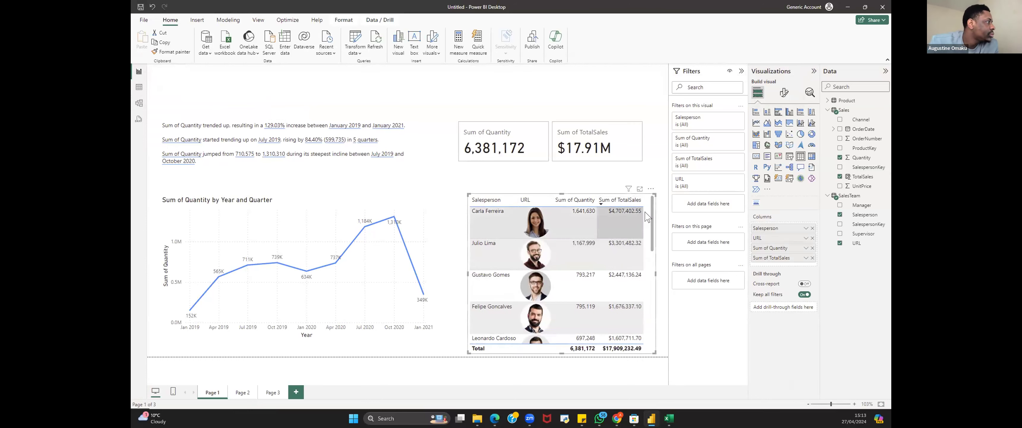
Step: Set the table's image size height to 45 px and scroll through the resized salesperson photos
{"action": "left_click", "coordinate": [784, 92]}
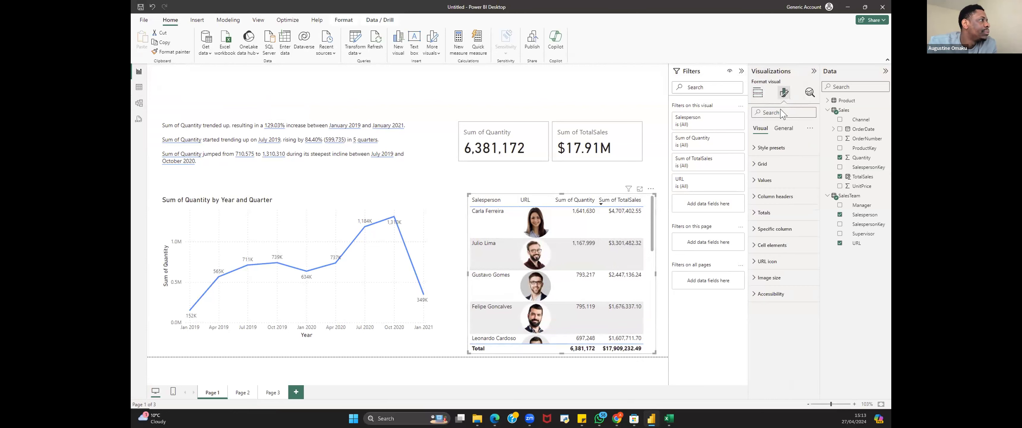
{"action": "left_click", "coordinate": [755, 283]}
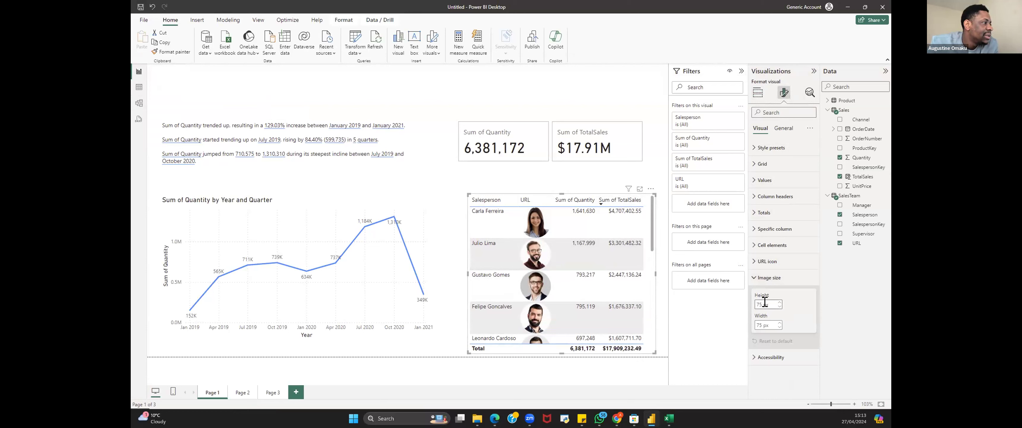
{"action": "double_click", "coordinate": [760, 303]}
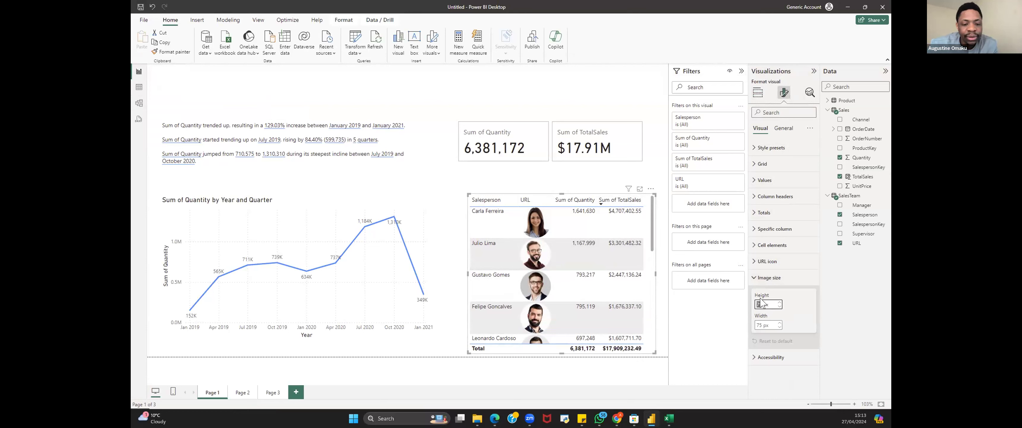
{"action": "type", "text": "4"}
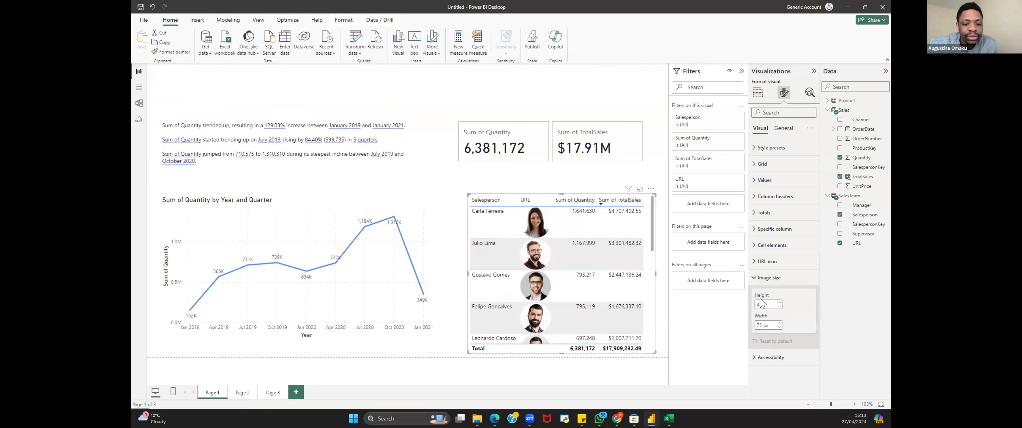
{"action": "type", "text": "5"}
{"action": "key", "text": "Return"}
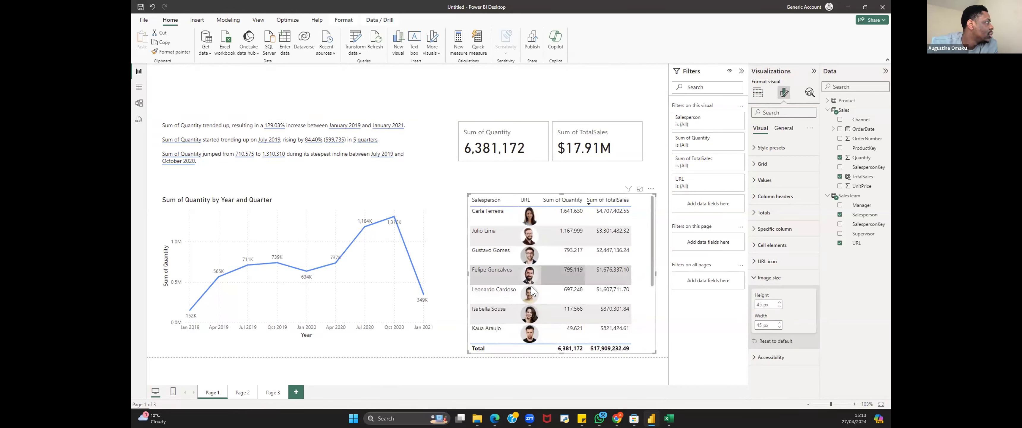
{"action": "scroll", "coordinate": [565, 326], "scroll_direction": "down", "scroll_amount": 3}
{"action": "scroll", "coordinate": [566, 326], "scroll_direction": "up", "scroll_amount": 3}
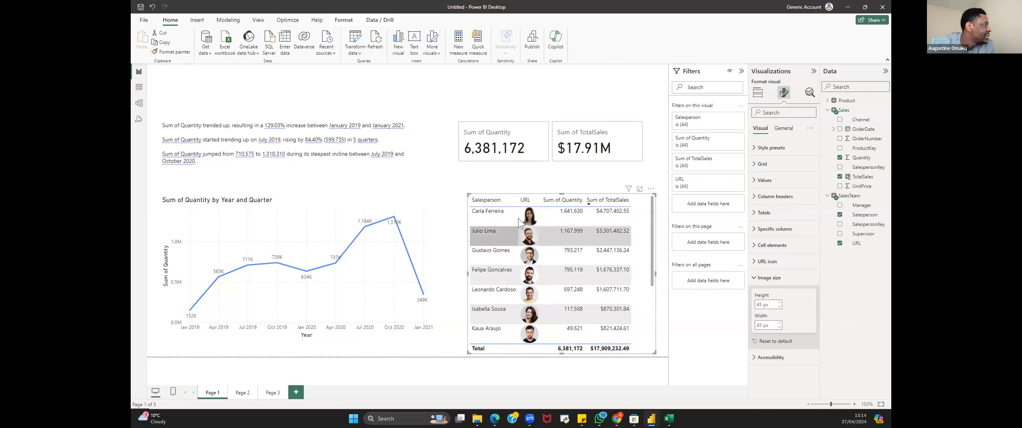
{"action": "scroll", "coordinate": [537, 262], "scroll_direction": "down", "scroll_amount": 3}
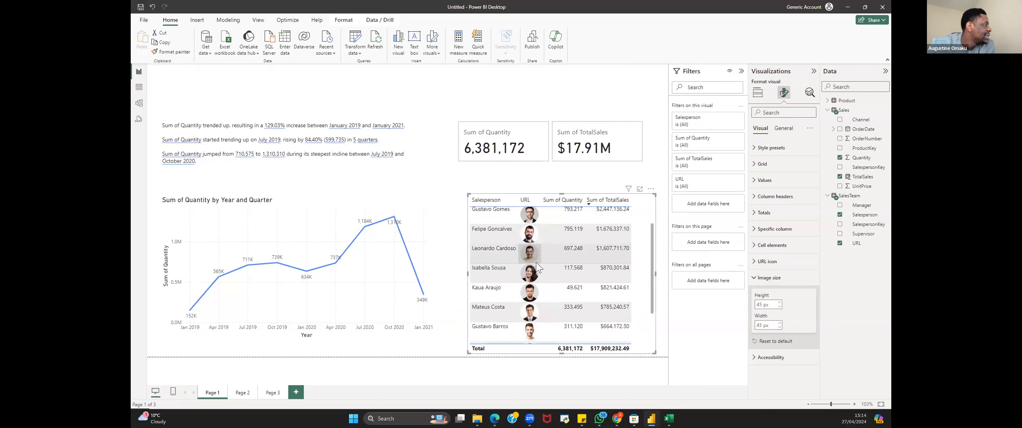
{"action": "scroll", "coordinate": [534, 298], "scroll_direction": "up", "scroll_amount": 3}
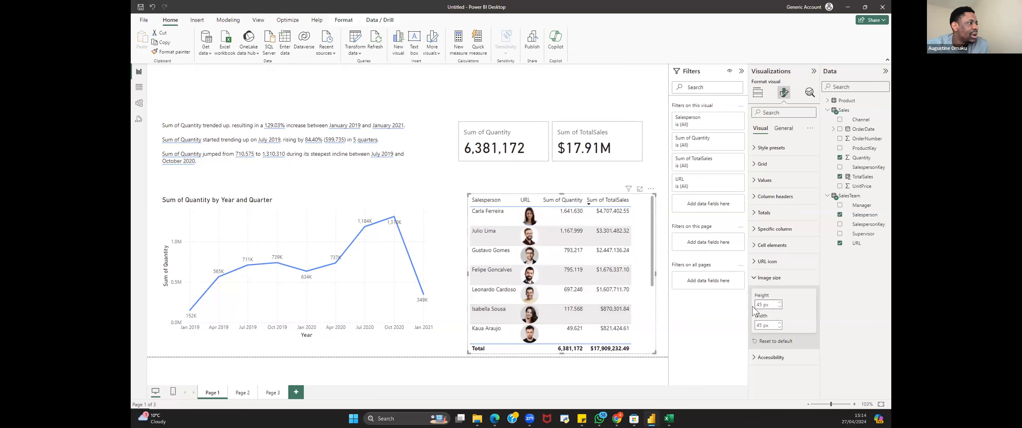
{"action": "left_click", "coordinate": [754, 277]}
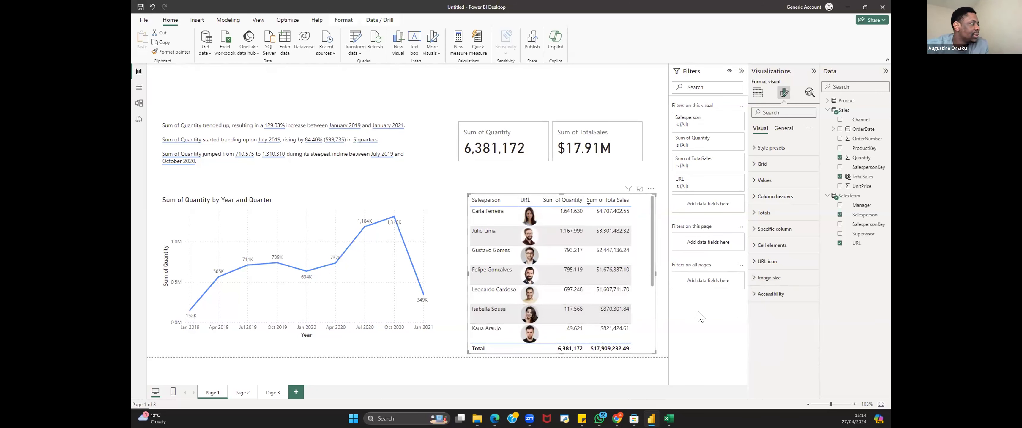
{"action": "left_click", "coordinate": [666, 320]}
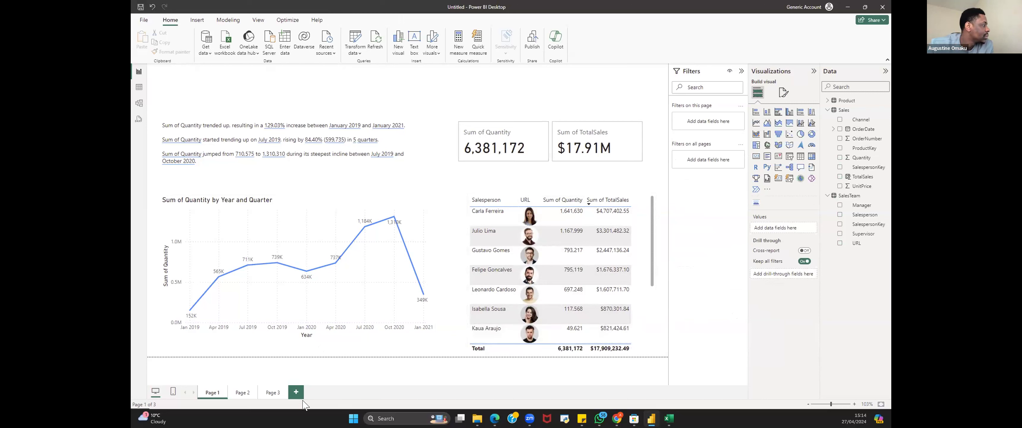
Step: On Page 3, add a Simple Image visual and position it near the top left of the canvas
{"action": "left_click", "coordinate": [271, 392]}
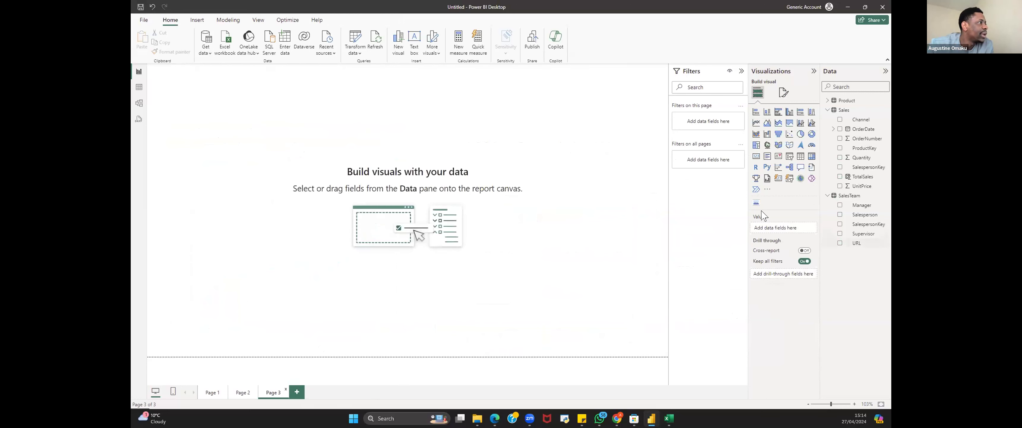
{"action": "left_click", "coordinate": [756, 202]}
{"action": "left_click_drag", "start_coordinate": [215, 143], "coordinate": [287, 214]}
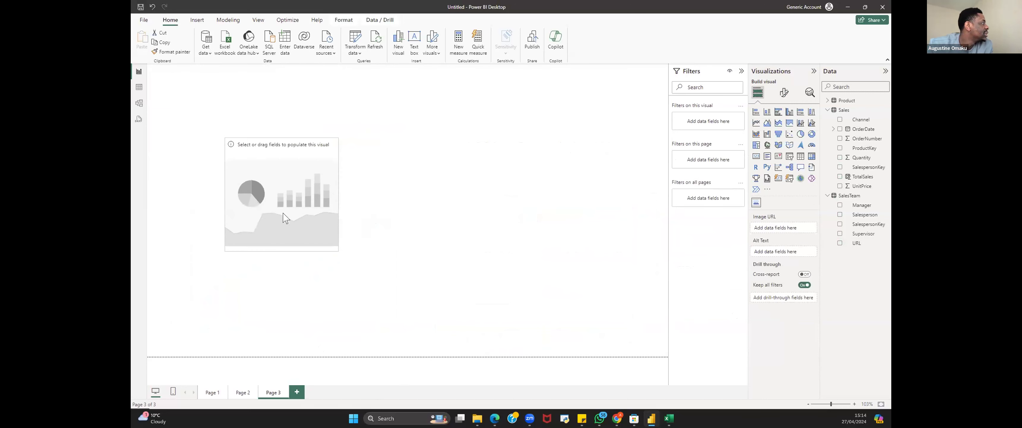
{"action": "left_click_drag", "start_coordinate": [332, 243], "coordinate": [286, 195]}
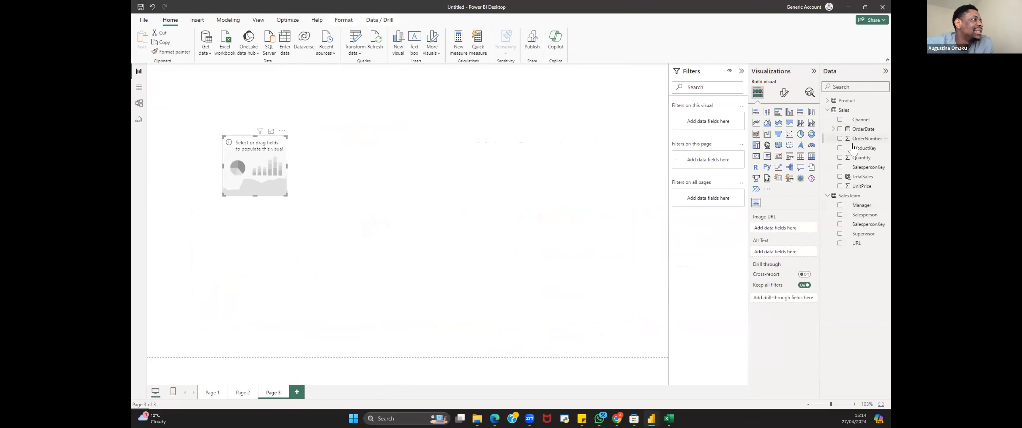
Step: Assign the SalesTeam URL field as the Simple Image's Image URL and enlarge the visual
{"action": "left_click_drag", "start_coordinate": [855, 243], "coordinate": [828, 242]}
{"action": "left_click_drag", "start_coordinate": [779, 222], "coordinate": [779, 225]}
{"action": "left_click_drag", "start_coordinate": [286, 195], "coordinate": [342, 264]}
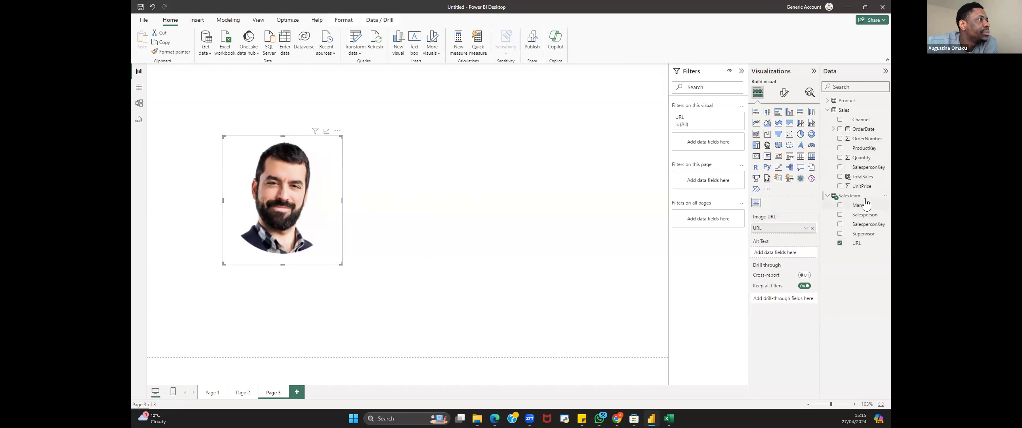
{"action": "left_click_drag", "start_coordinate": [858, 215], "coordinate": [712, 143]}
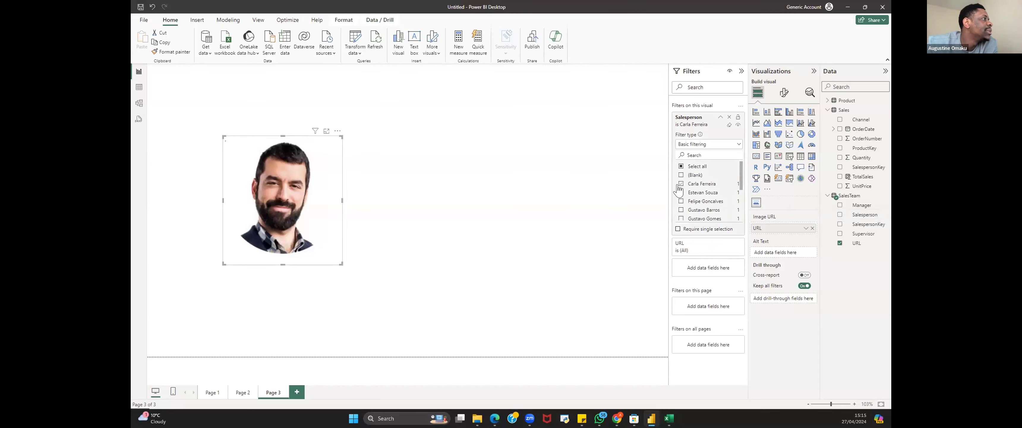
{"action": "left_click", "coordinate": [680, 183]}
{"action": "left_click", "coordinate": [680, 193]}
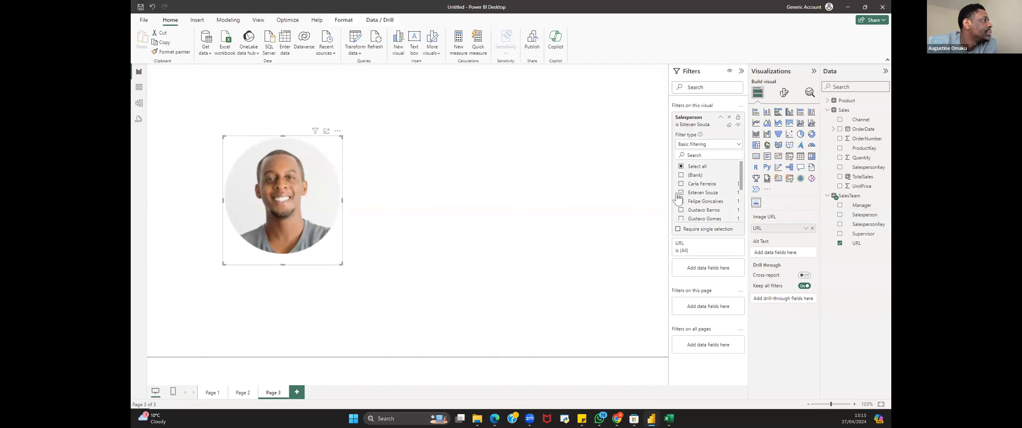
{"action": "left_click", "coordinate": [681, 201]}
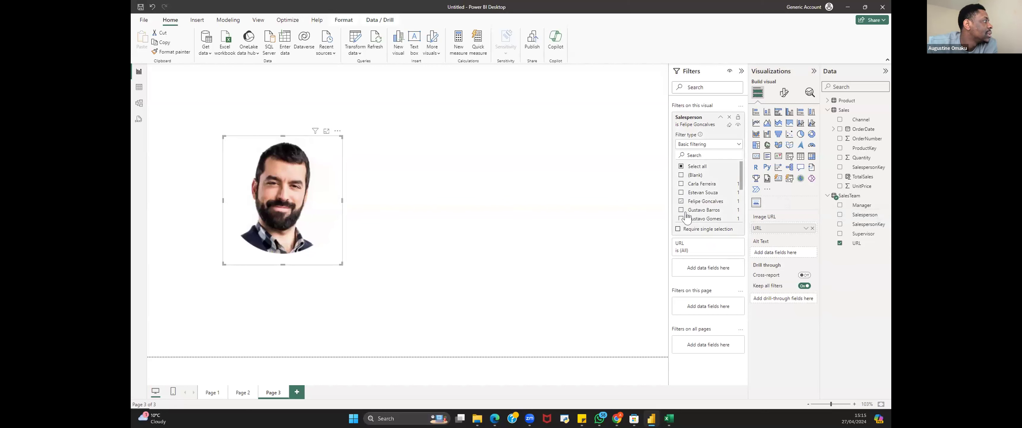
{"action": "left_click", "coordinate": [681, 201]}
{"action": "left_click", "coordinate": [681, 210]}
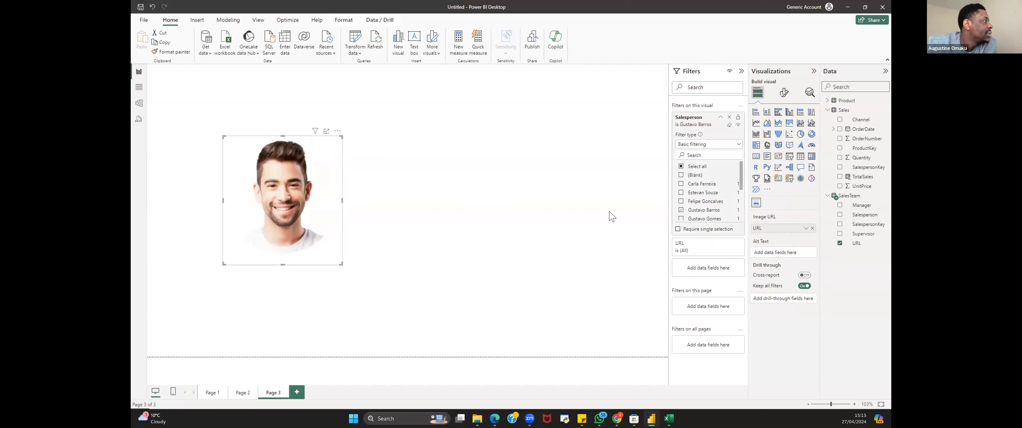
{"action": "scroll", "coordinate": [677, 208], "scroll_direction": "down", "scroll_amount": 1}
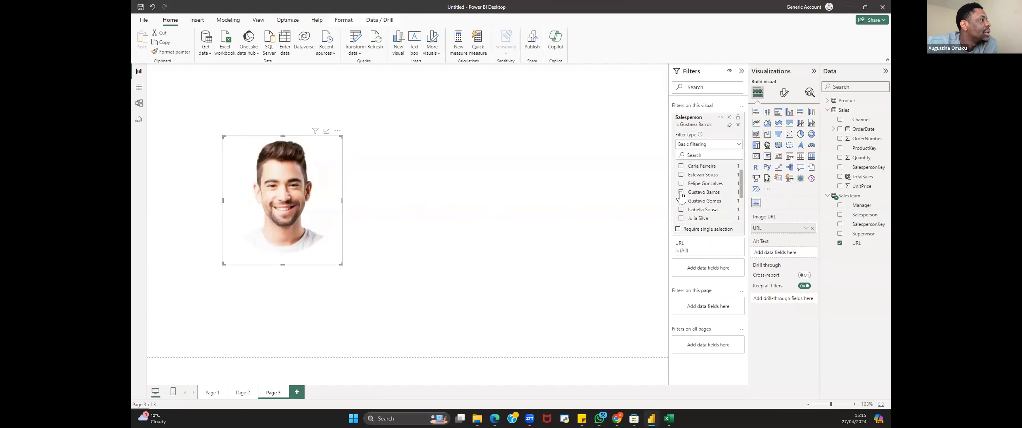
{"action": "left_click", "coordinate": [681, 192]}
{"action": "left_click", "coordinate": [680, 209]}
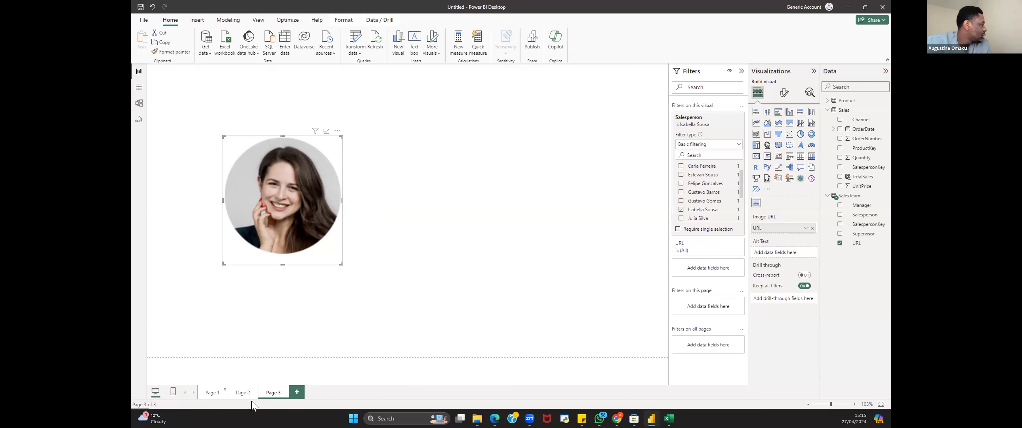
Step: Add a new Page 4 and insert a decomposition tree visual, moving it onto the canvas and enlarging it
{"action": "left_click", "coordinate": [296, 392]}
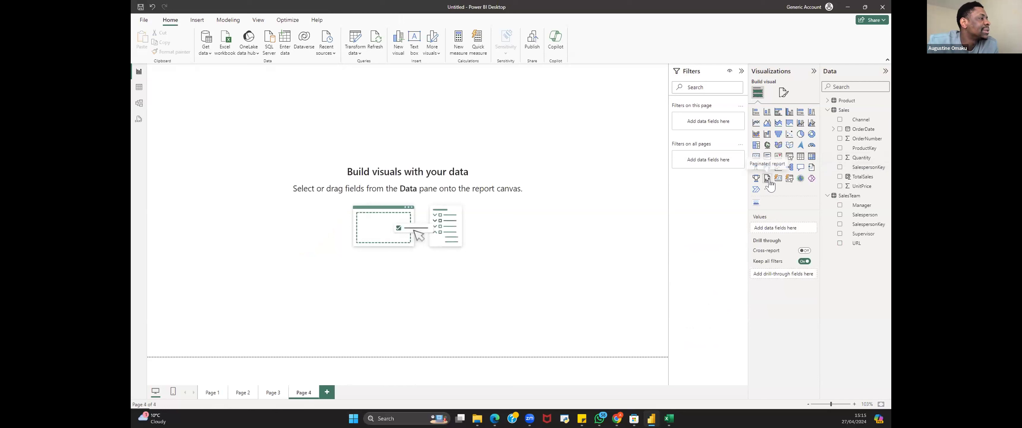
{"action": "left_click", "coordinate": [789, 166]}
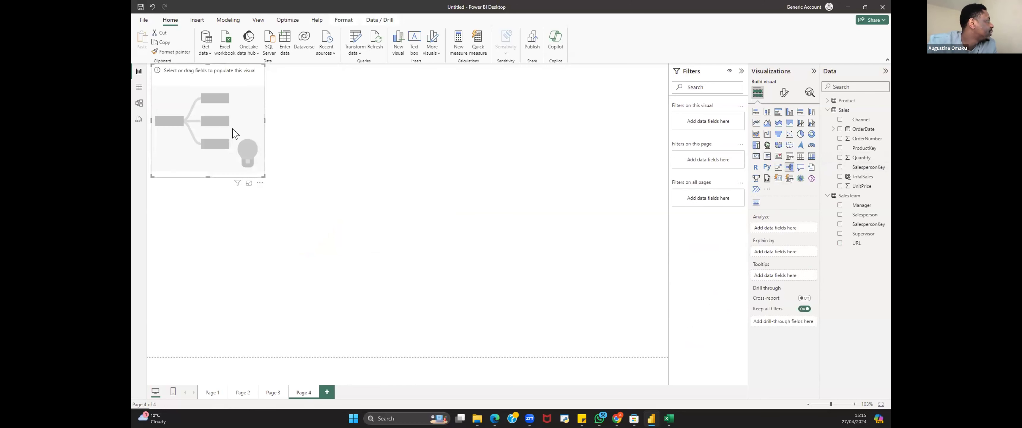
{"action": "left_click_drag", "start_coordinate": [234, 133], "coordinate": [303, 170]}
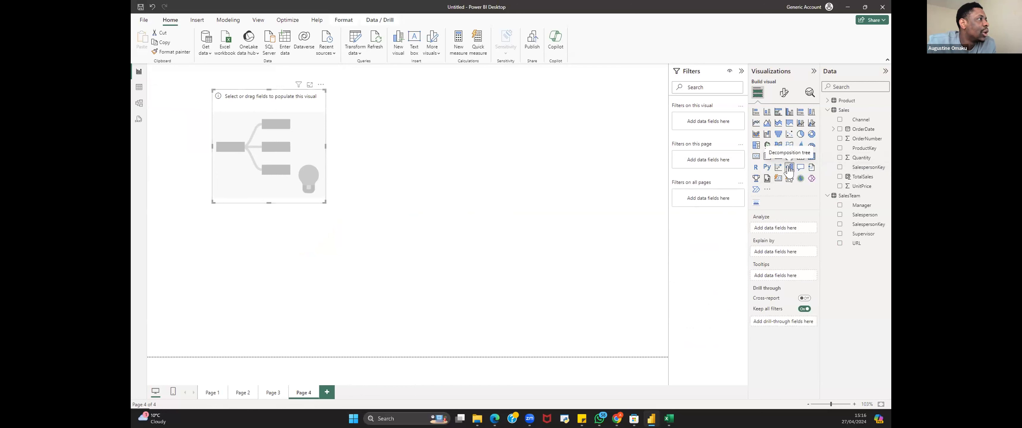
{"action": "left_click_drag", "start_coordinate": [389, 274], "coordinate": [416, 299]}
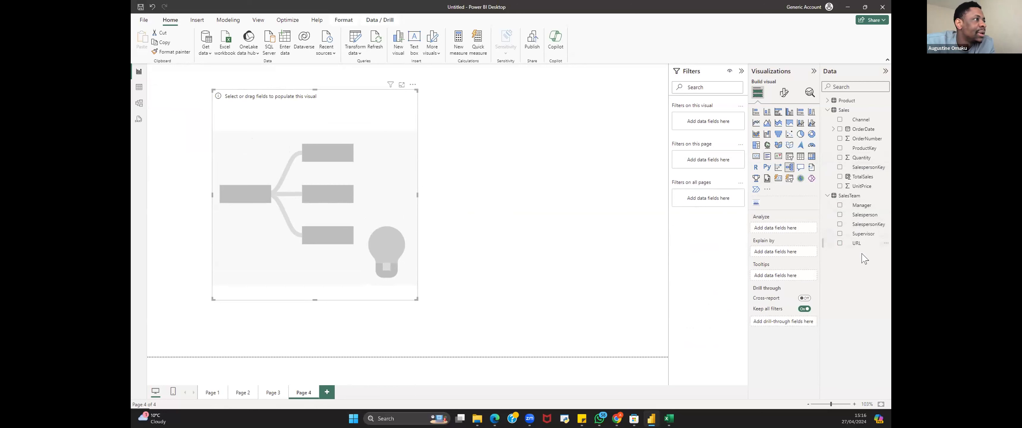
Step: Analyze Sum of TotalSales explained by Manager, expand the root node by Manager, and enlarge the tree
{"action": "left_click_drag", "start_coordinate": [856, 210], "coordinate": [792, 231]}
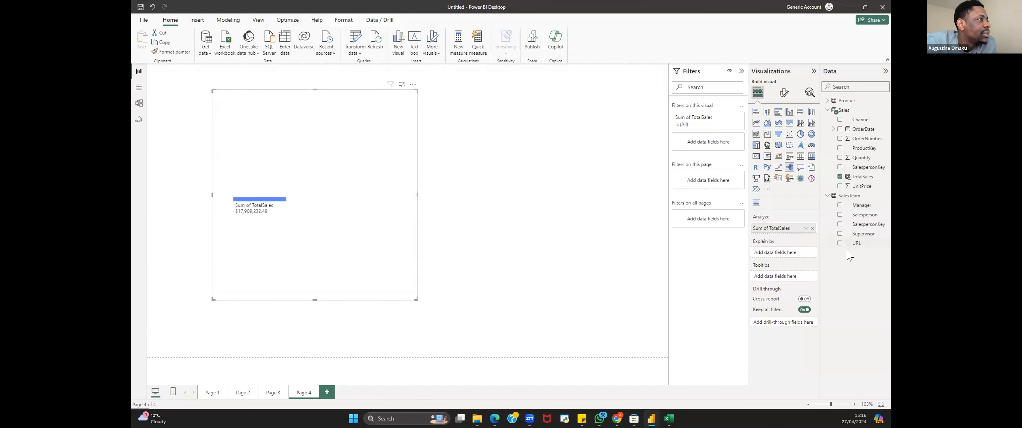
{"action": "left_click_drag", "start_coordinate": [861, 205], "coordinate": [783, 254]}
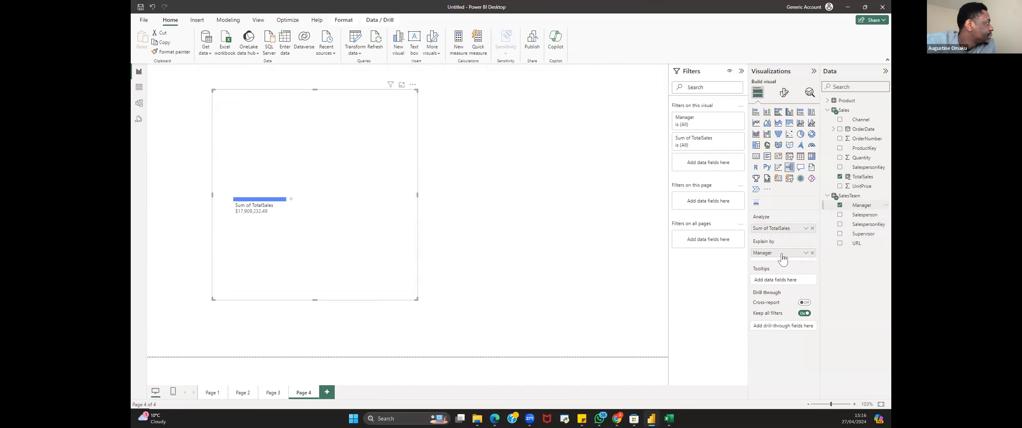
{"action": "left_click", "coordinate": [290, 199]}
{"action": "left_click", "coordinate": [312, 223]}
{"action": "left_click_drag", "start_coordinate": [412, 296], "coordinate": [461, 339]}
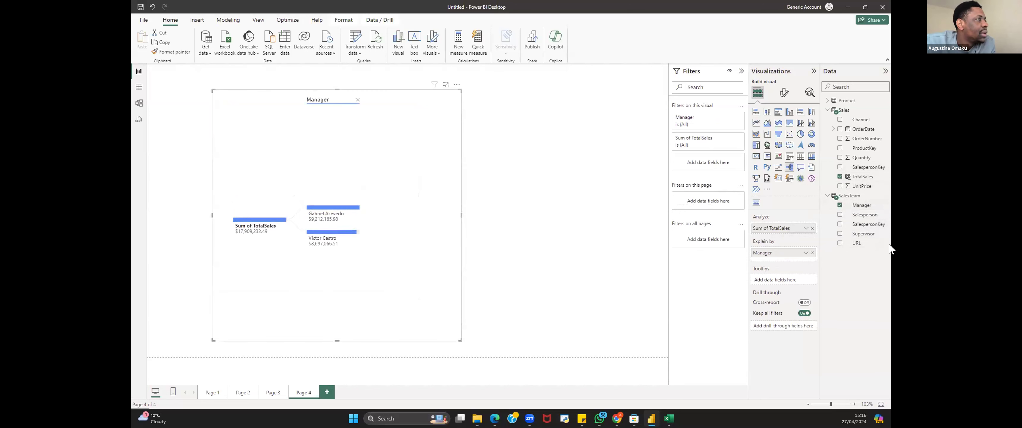
{"action": "left_click_drag", "start_coordinate": [869, 237], "coordinate": [794, 265]}
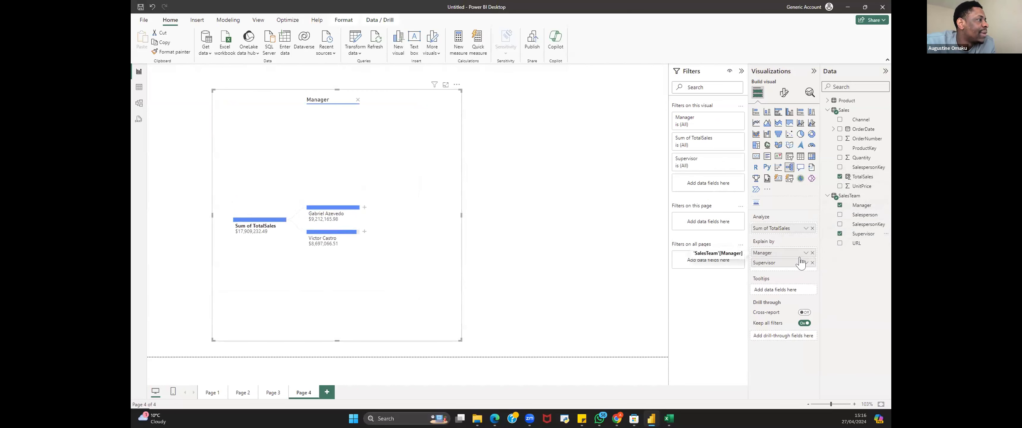
{"action": "left_click", "coordinate": [364, 206]}
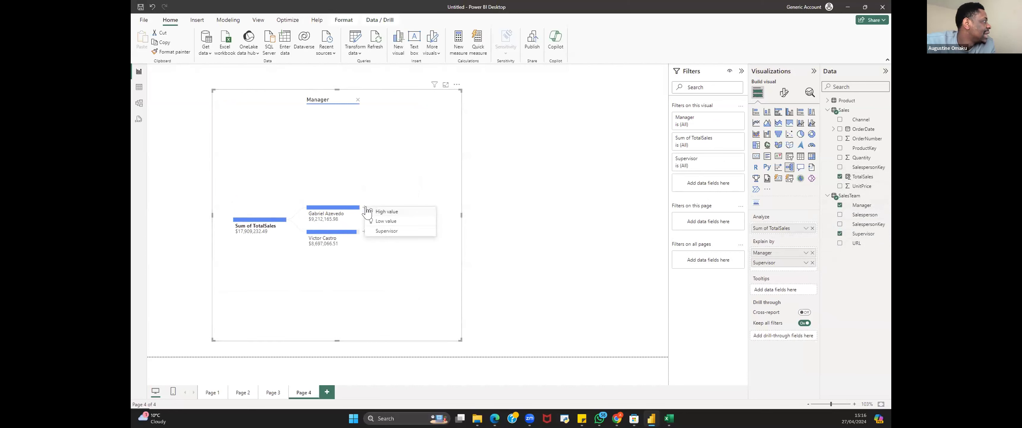
{"action": "left_click", "coordinate": [391, 232]}
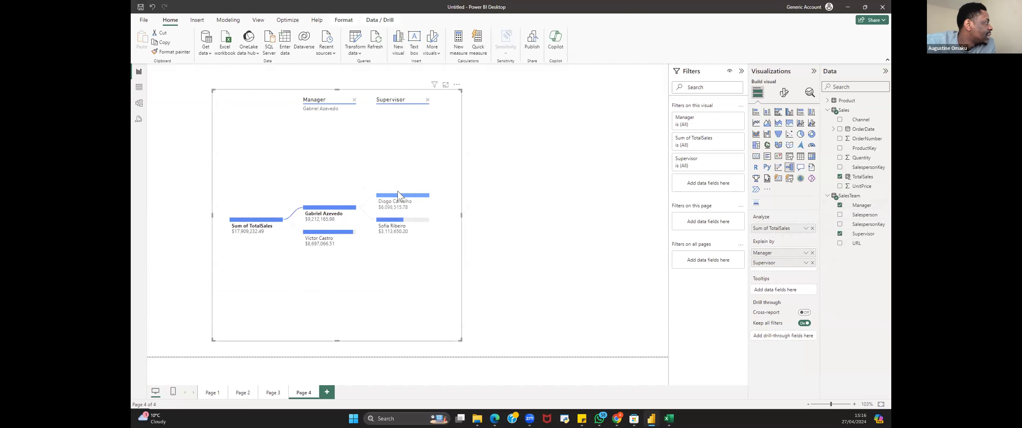
{"action": "left_click", "coordinate": [353, 233]}
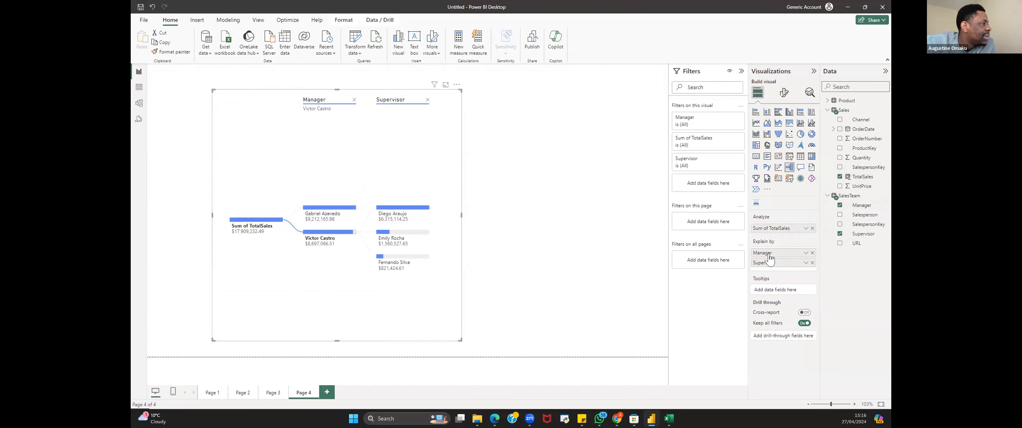
{"action": "left_click_drag", "start_coordinate": [858, 218], "coordinate": [783, 275]}
{"action": "left_click_drag", "start_coordinate": [859, 220], "coordinate": [788, 270]}
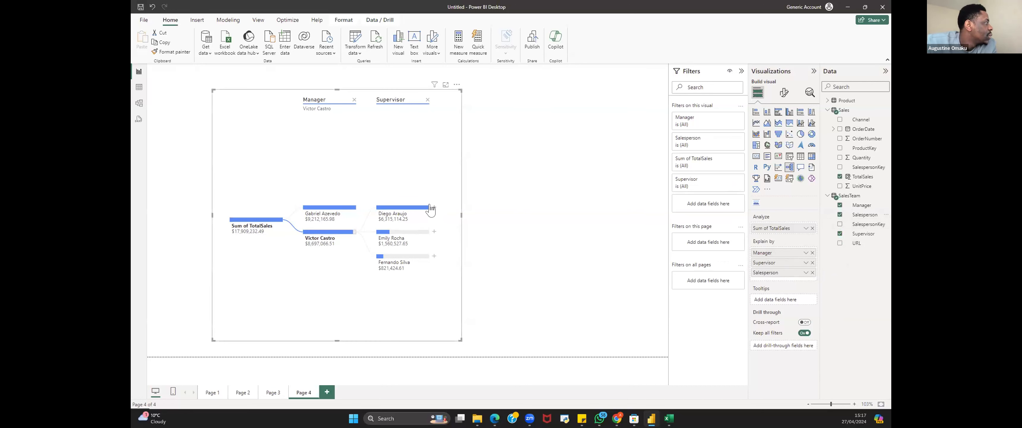
{"action": "left_click", "coordinate": [434, 258]}
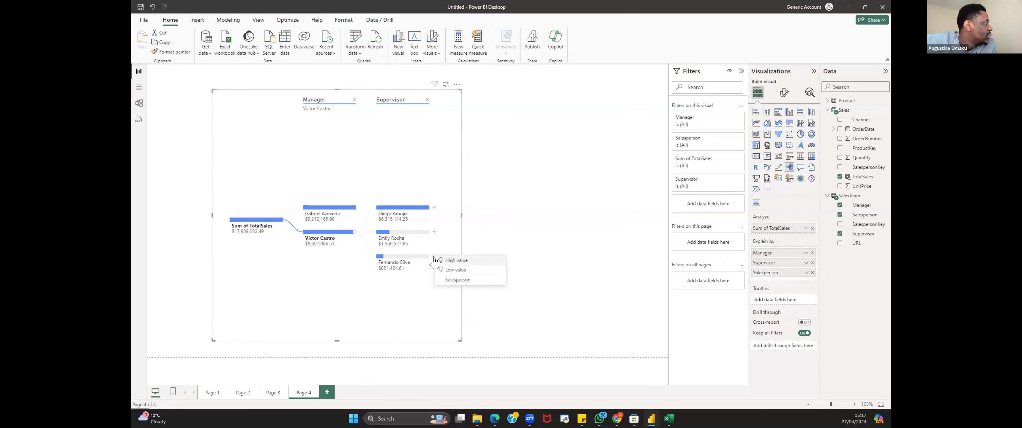
{"action": "left_click", "coordinate": [458, 280]}
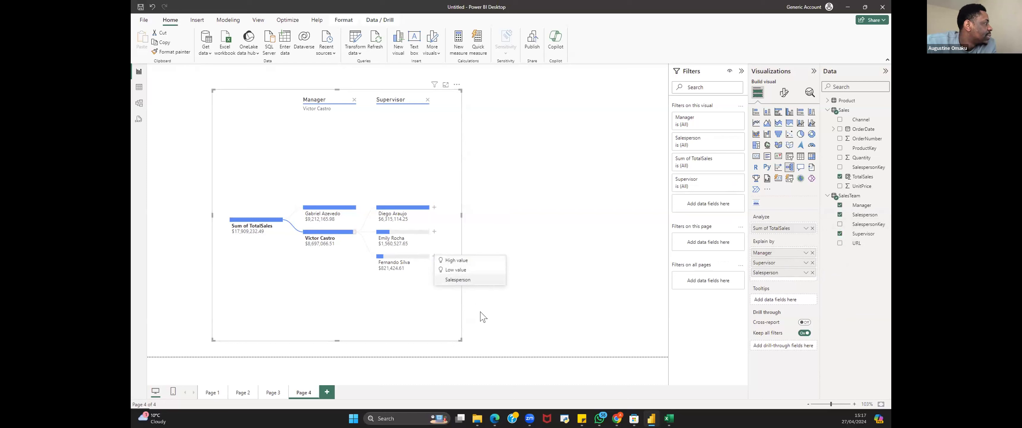
{"action": "left_click_drag", "start_coordinate": [481, 350], "coordinate": [543, 373]}
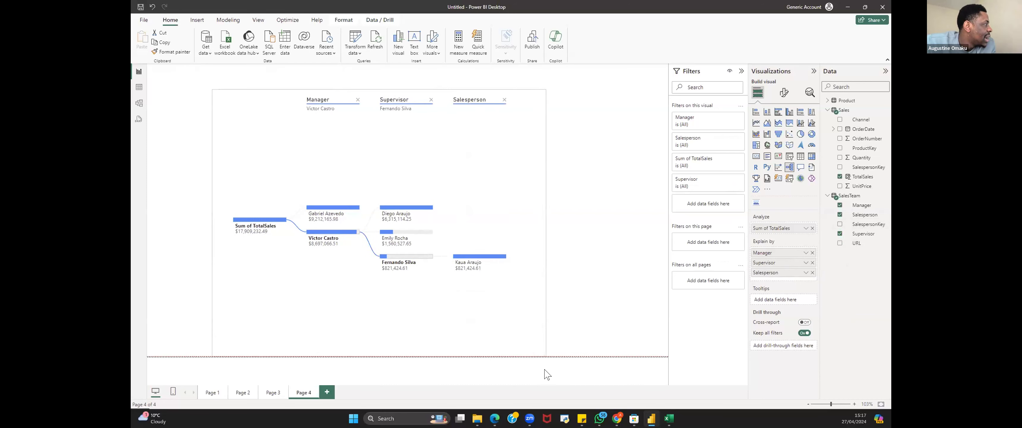
Step: Drill into different supervisors and managers in the tree to view their salespeople, and resize the visual
{"action": "left_click", "coordinate": [431, 238]}
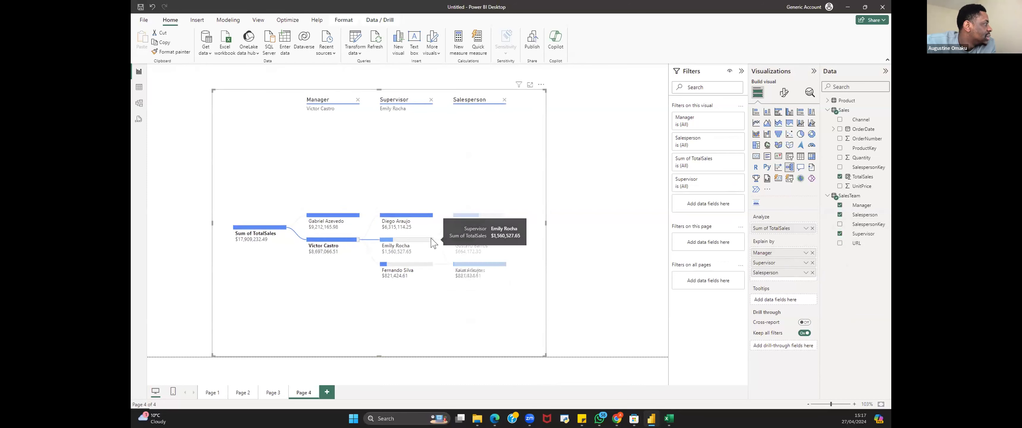
{"action": "left_click", "coordinate": [431, 214]}
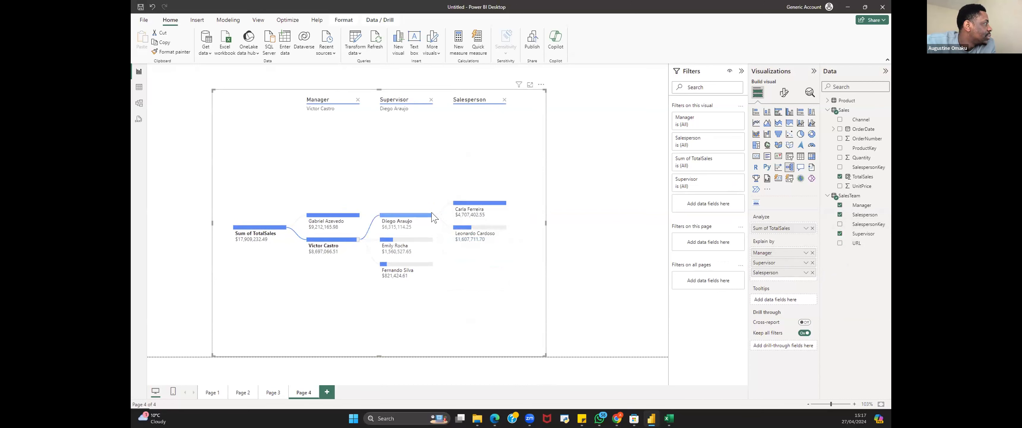
{"action": "left_click", "coordinate": [358, 217]}
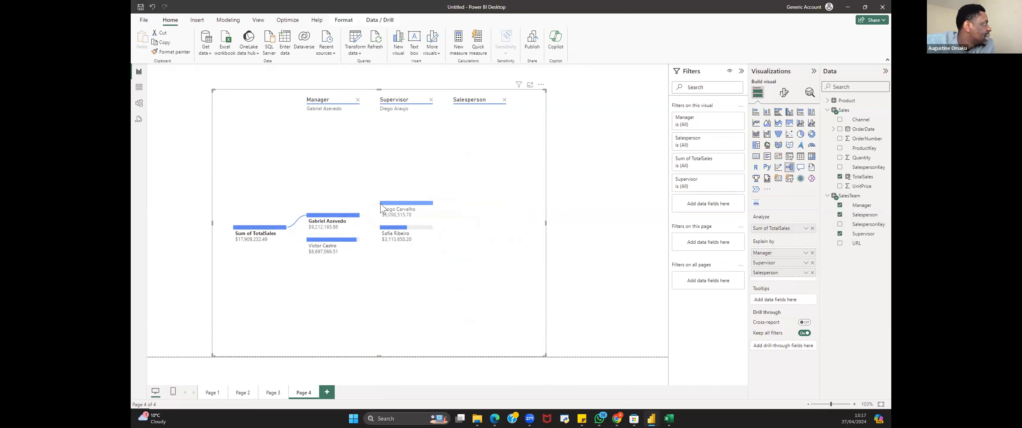
{"action": "left_click", "coordinate": [431, 204]}
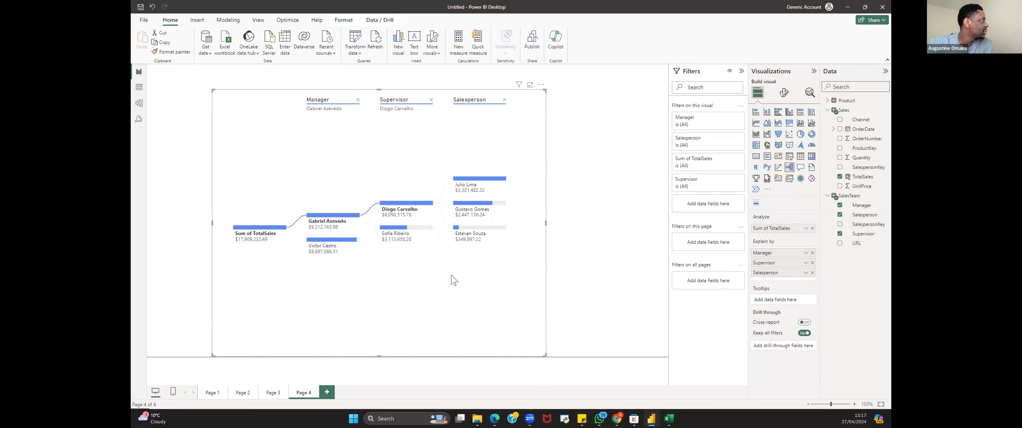
{"action": "left_click_drag", "start_coordinate": [545, 356], "coordinate": [554, 291]}
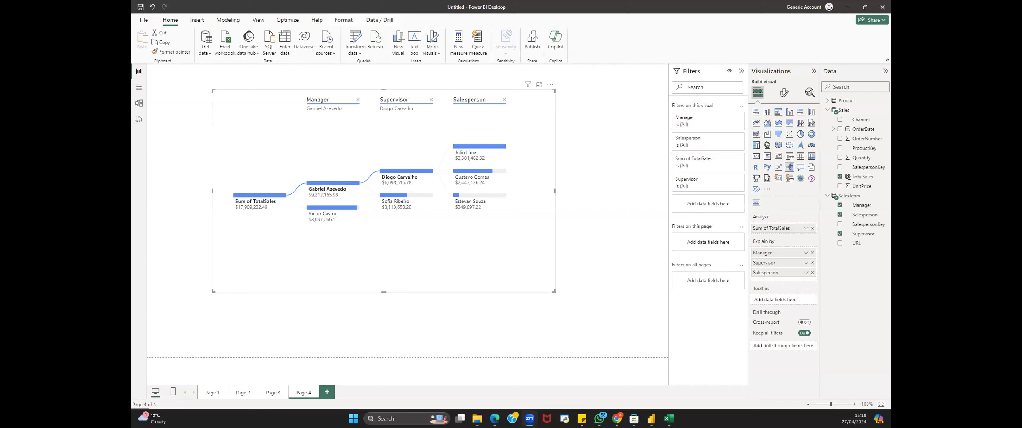
{"action": "left_click_drag", "start_coordinate": [554, 291], "coordinate": [581, 323]}
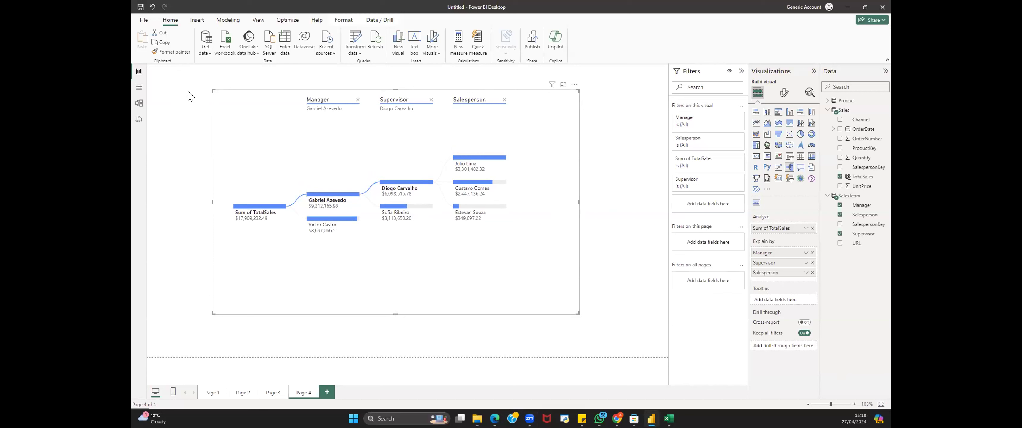
{"action": "left_click", "coordinate": [207, 54]}
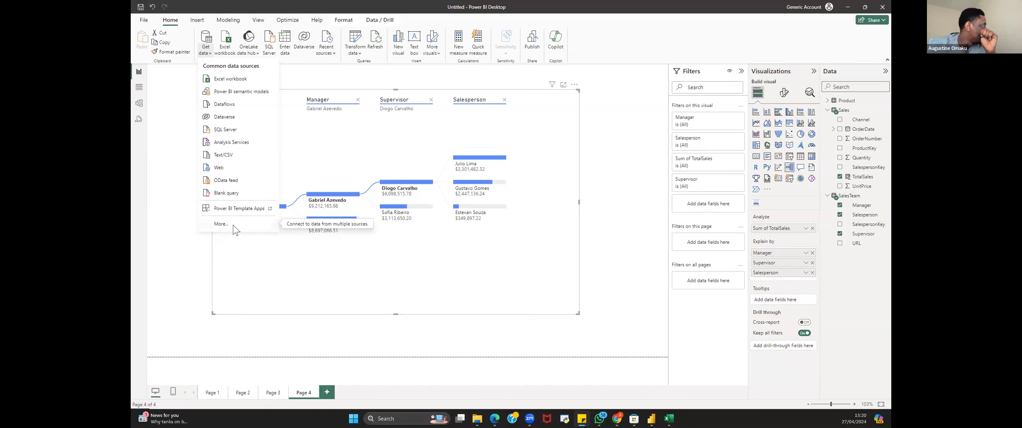
{"action": "left_click", "coordinate": [220, 224]}
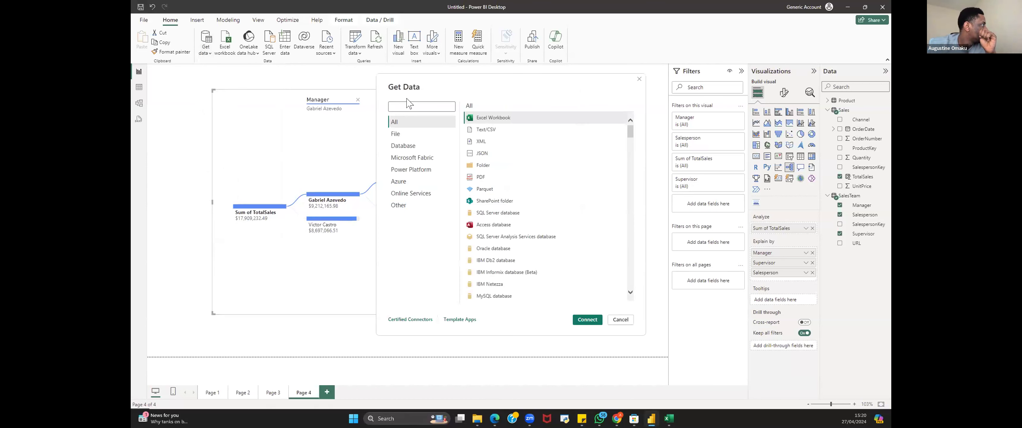
{"action": "left_click", "coordinate": [639, 79]}
Step: Open the full Get Data list, search for azure, and connect to an Azure SQL database
{"action": "left_click", "coordinate": [206, 49]}
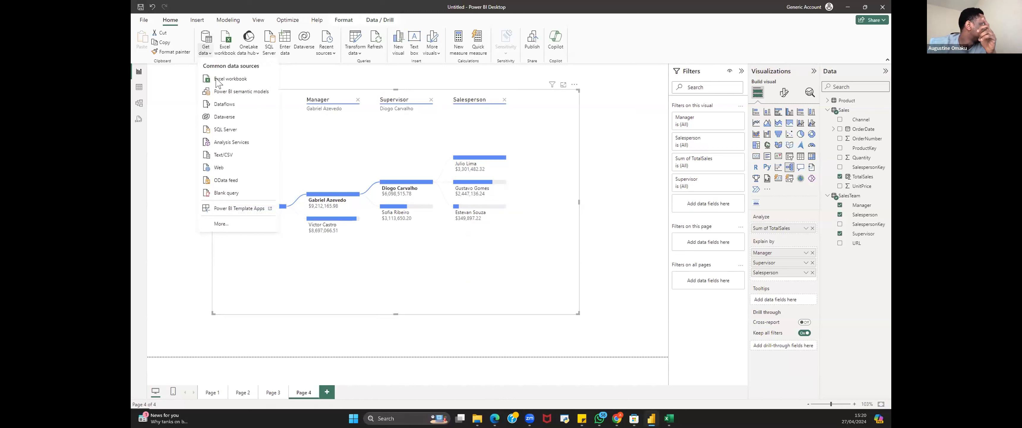
{"action": "left_click", "coordinate": [223, 225]}
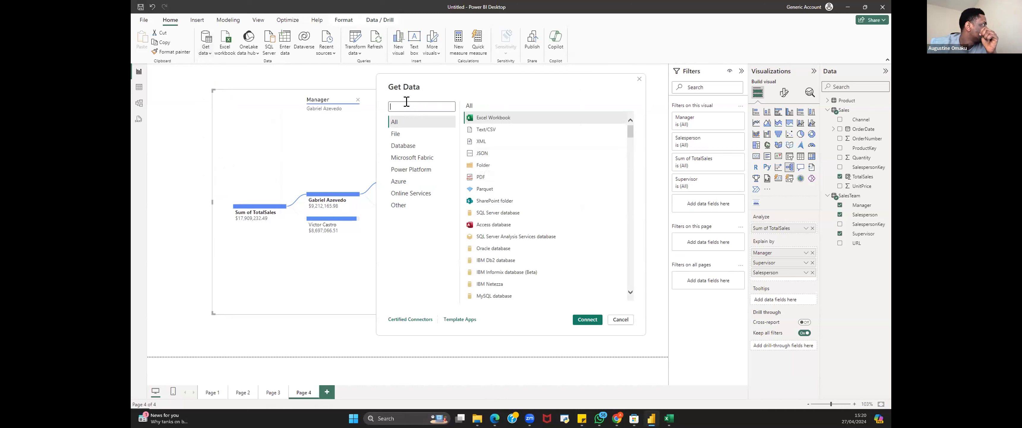
{"action": "left_click", "coordinate": [406, 105]}
{"action": "type", "text": "az"}
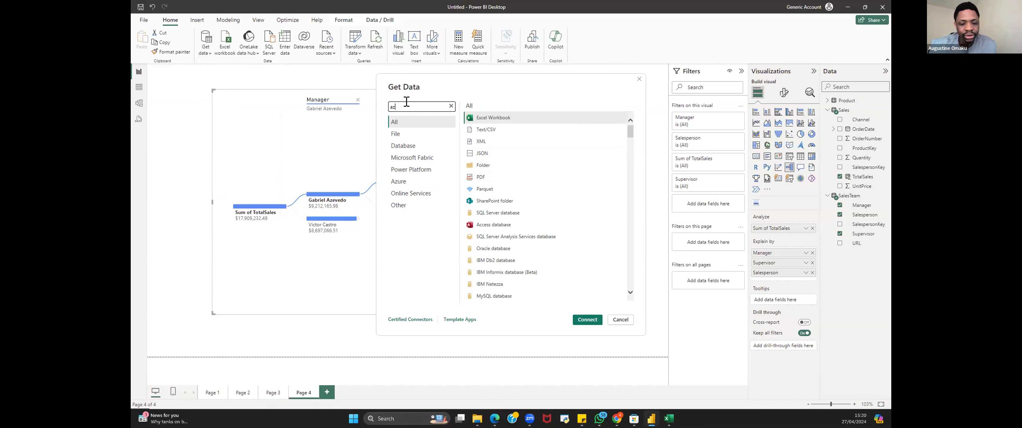
{"action": "type", "text": "ure"}
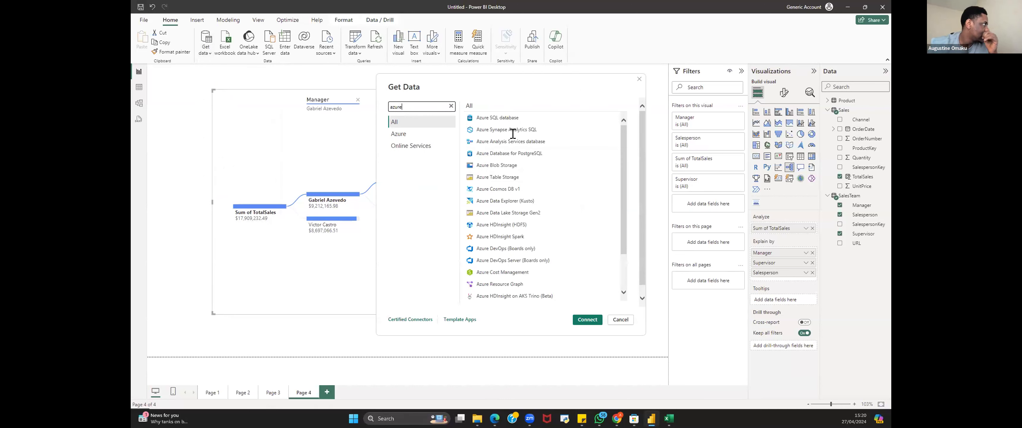
{"action": "left_click", "coordinate": [509, 119]}
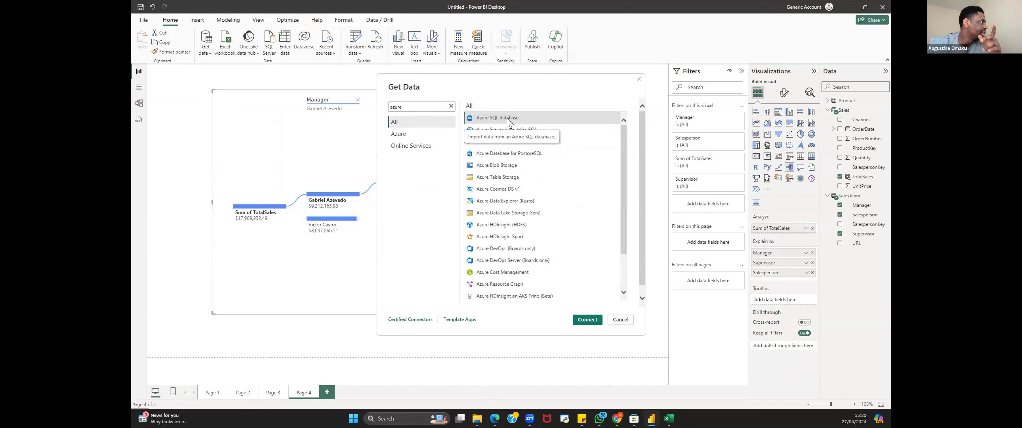
{"action": "left_click", "coordinate": [585, 320]}
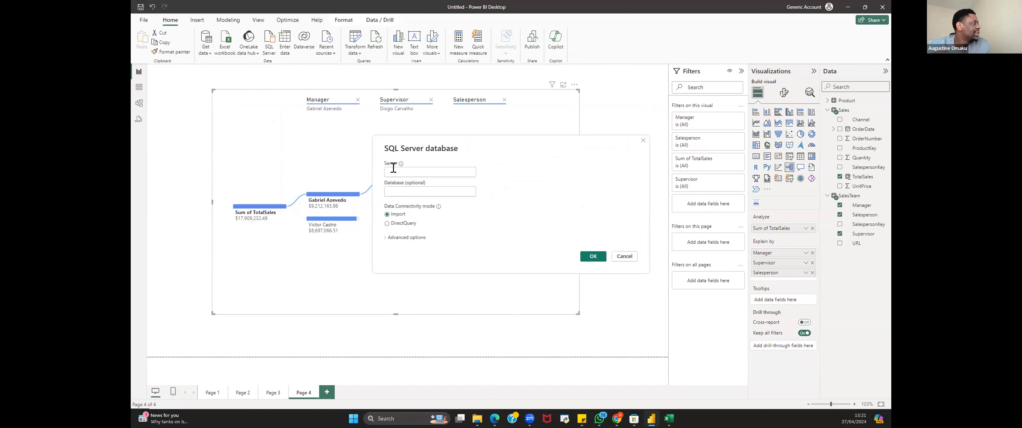
{"action": "left_click", "coordinate": [390, 172]}
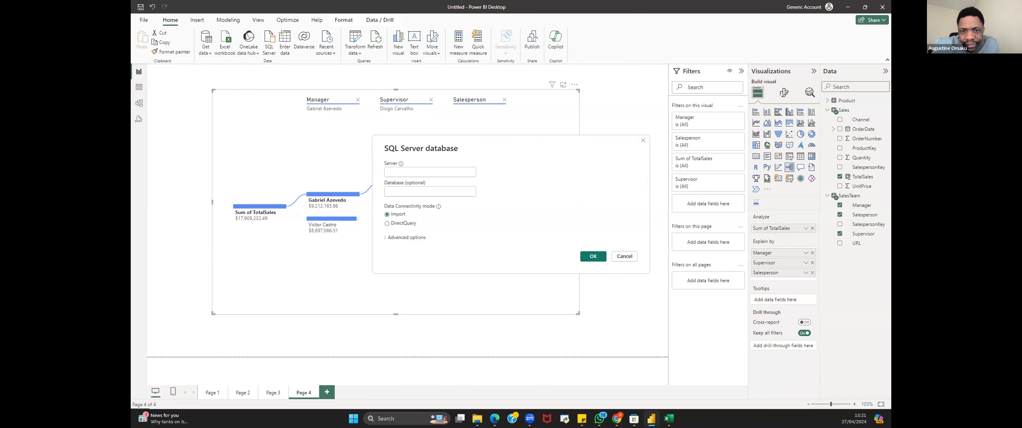
{"action": "key", "text": "alt+Tab"}
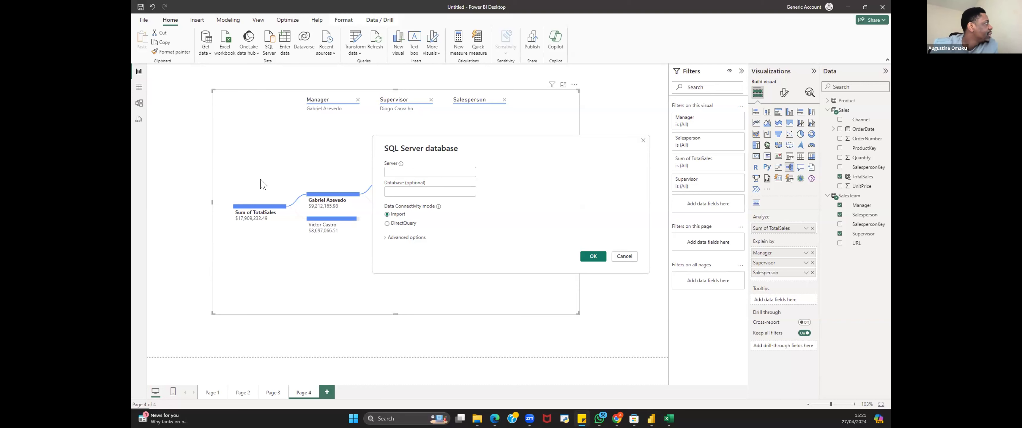
{"action": "left_click", "coordinate": [643, 140]}
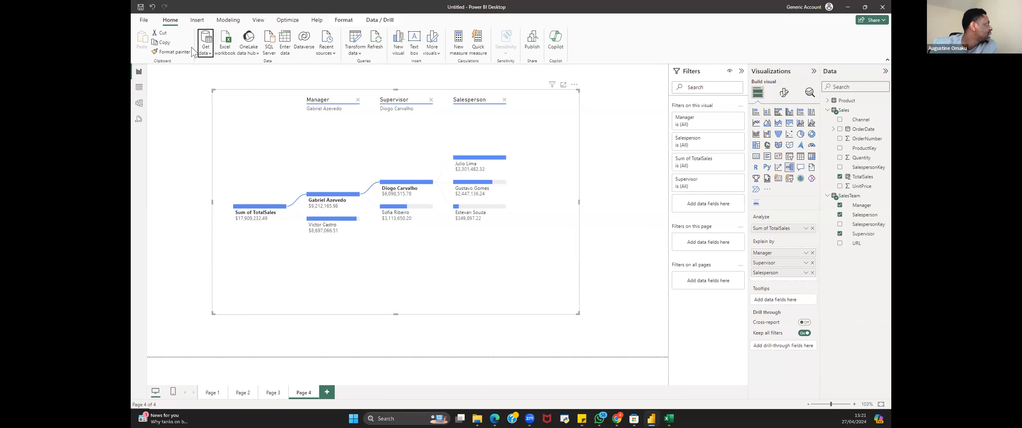
Step: Search all data sources for syna and connect with the Azure Synapse Analytics workspace (Beta) connector, accepting the third-party notice
{"action": "left_click", "coordinate": [207, 54]}
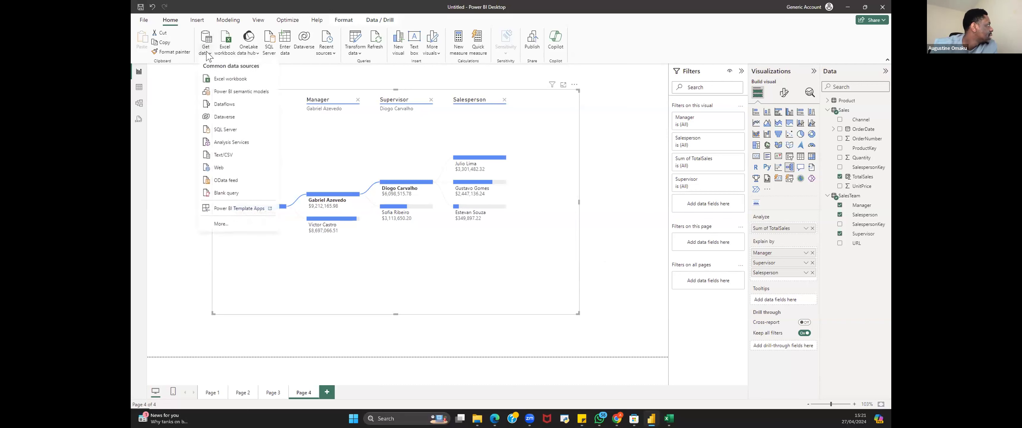
{"action": "left_click", "coordinate": [235, 224]}
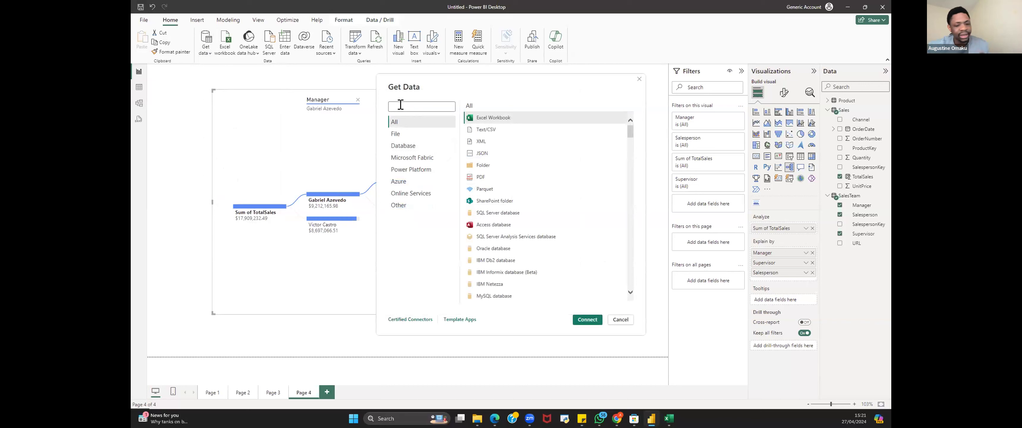
{"action": "left_click", "coordinate": [400, 105]}
{"action": "type", "text": "syna"}
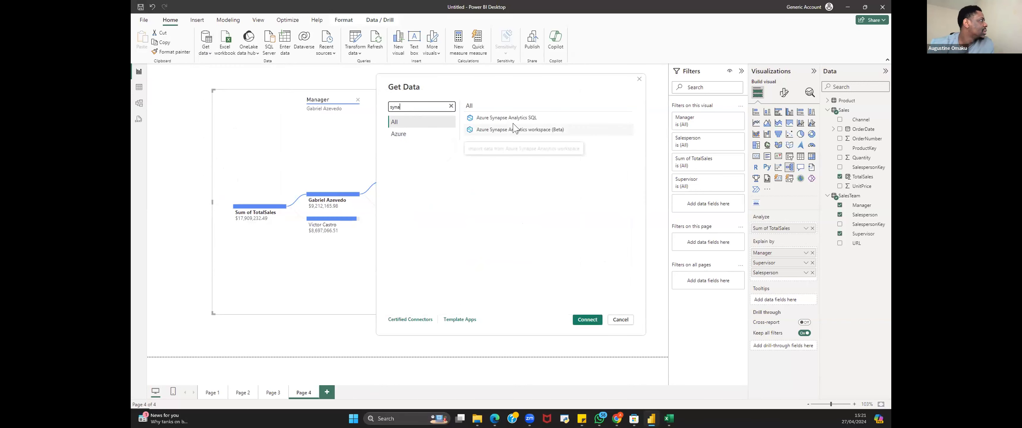
{"action": "left_click", "coordinate": [545, 118]}
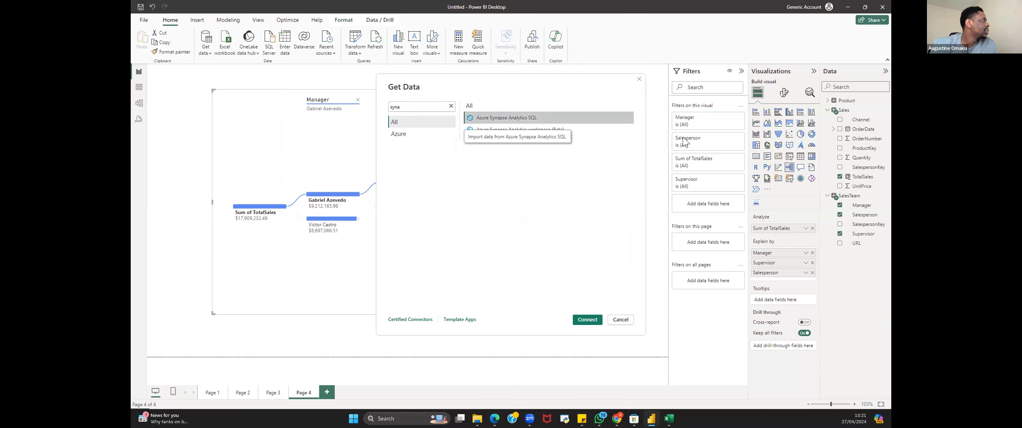
{"action": "left_click", "coordinate": [528, 130]}
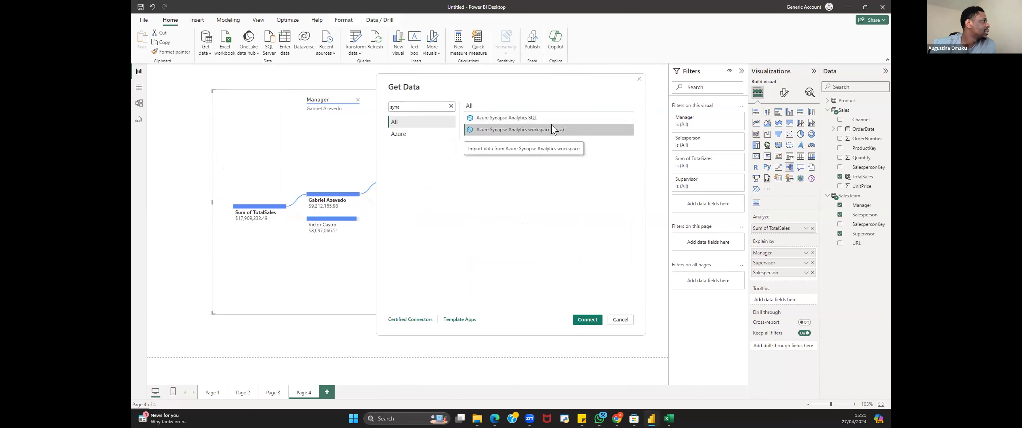
{"action": "left_click", "coordinate": [587, 320]}
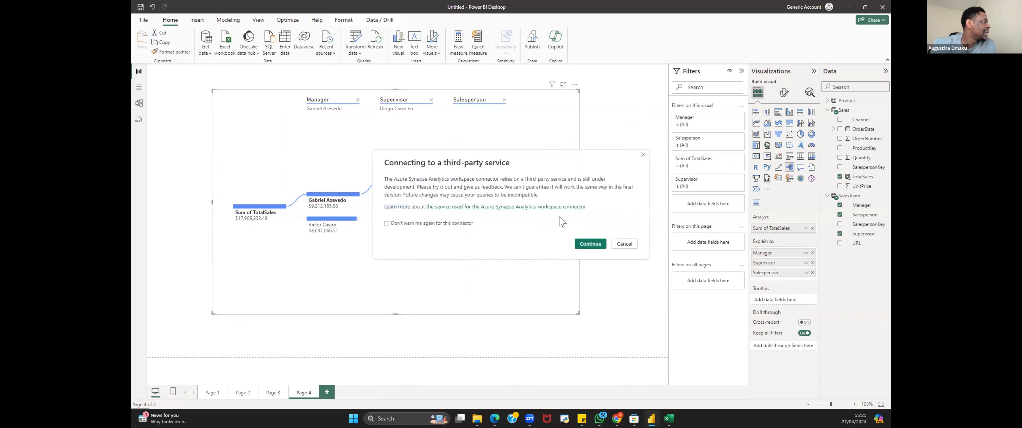
{"action": "left_click", "coordinate": [591, 245]}
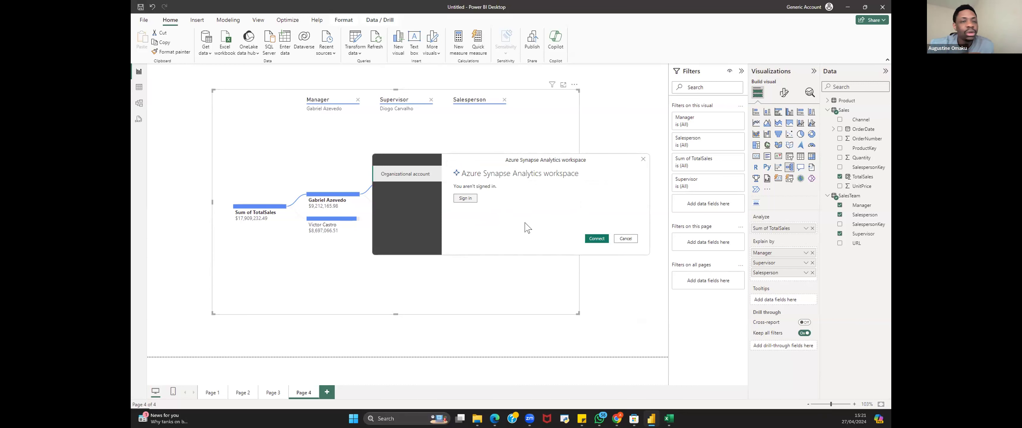
Step: Sign in with an organizational account and connect to the Azure Synapse Analytics workspace
{"action": "left_click", "coordinate": [465, 199]}
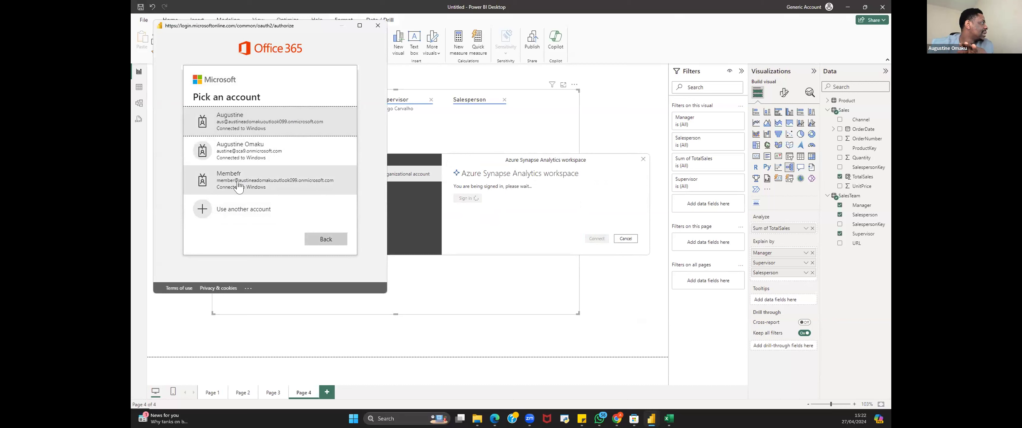
{"action": "left_click", "coordinate": [238, 185]}
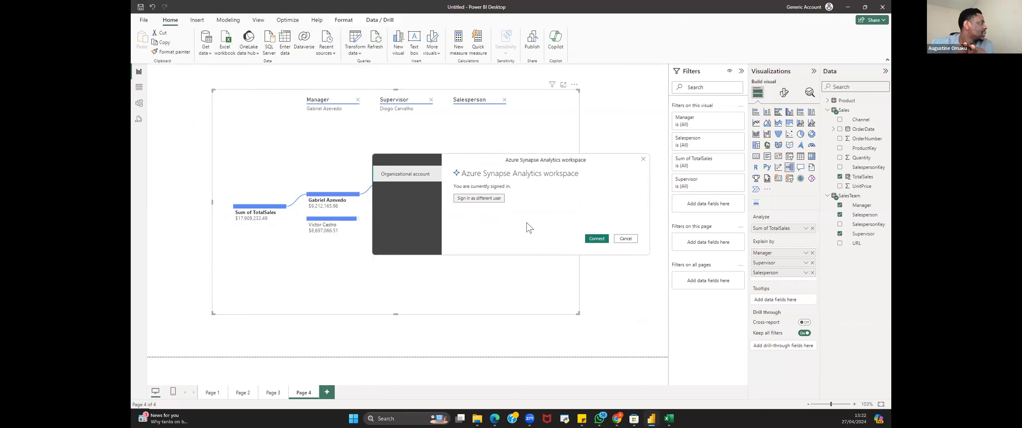
{"action": "left_click", "coordinate": [596, 239]}
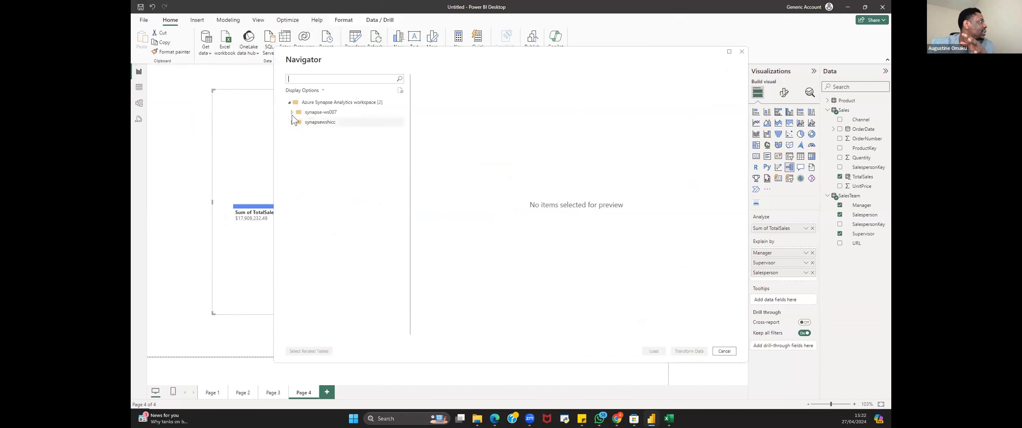
Step: Expand the two workspaces and the staging, presentation and landing folders in the Navigator to browse available tables
{"action": "left_click", "coordinate": [292, 112]}
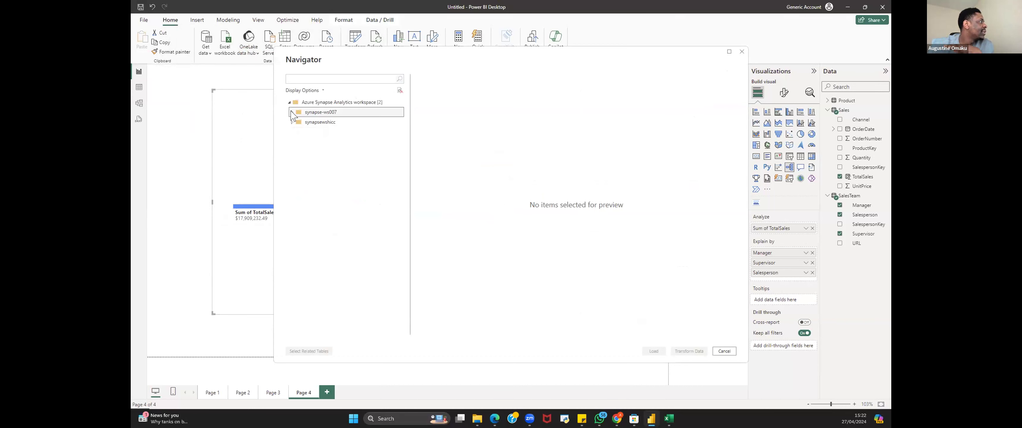
{"action": "left_click", "coordinate": [290, 132]}
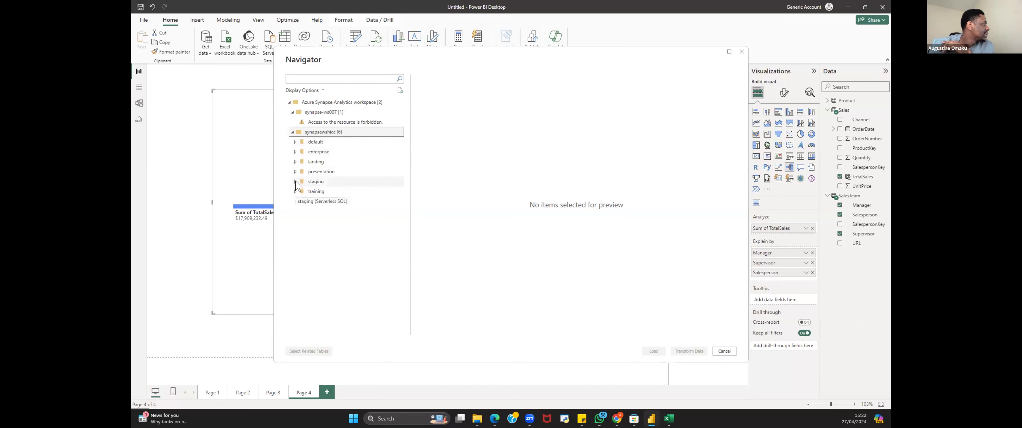
{"action": "left_click", "coordinate": [295, 181]}
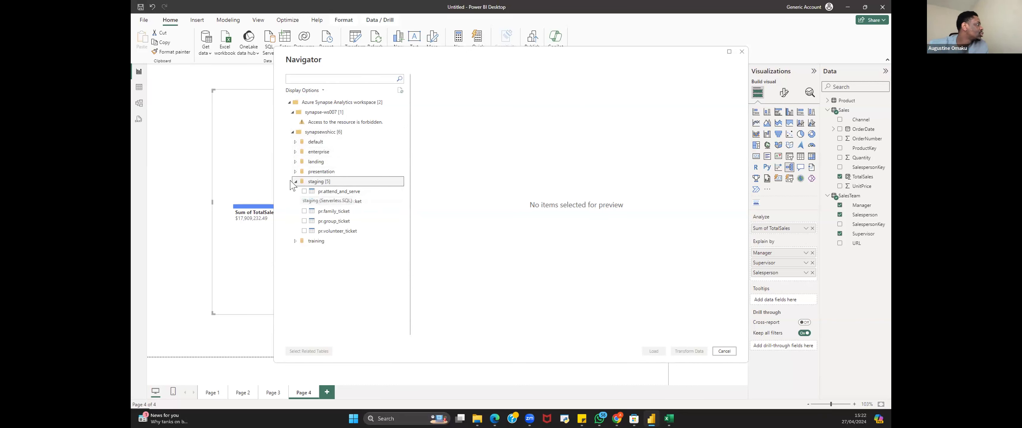
{"action": "left_click", "coordinate": [295, 181]}
{"action": "left_click", "coordinate": [297, 172]}
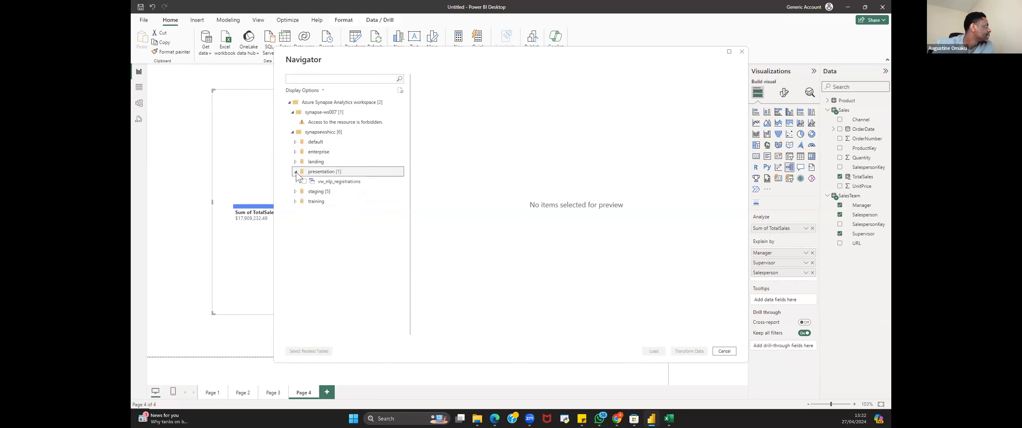
{"action": "left_click", "coordinate": [294, 163]}
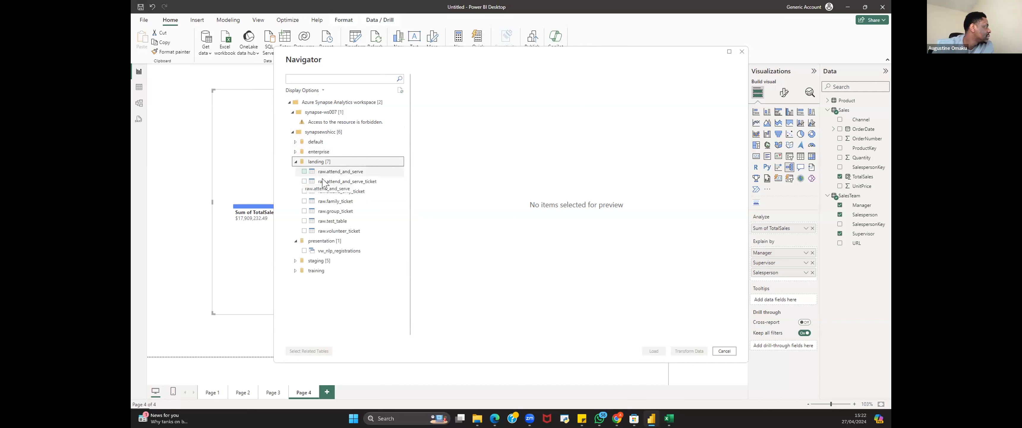
Step: Preview the raw.test_table and raw.family_ticket tables in the landing folder, then close the Navigator without loading
{"action": "left_click", "coordinate": [304, 220]}
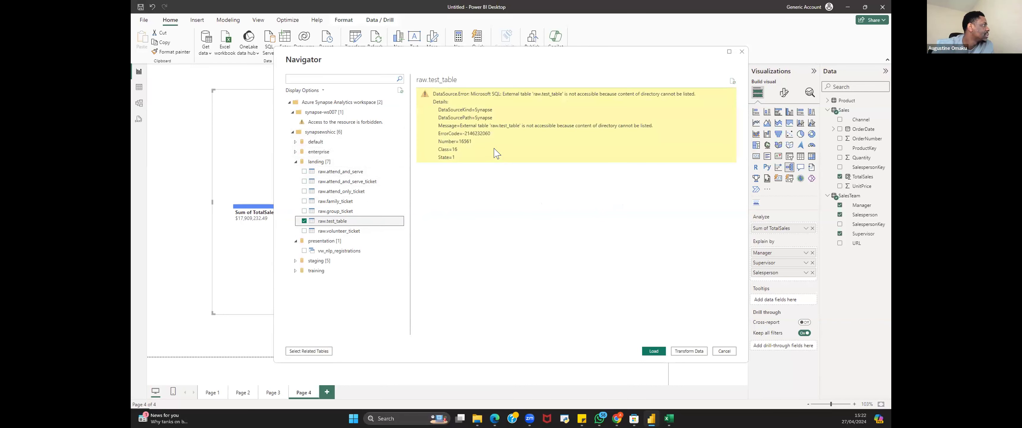
{"action": "left_click", "coordinate": [304, 221]}
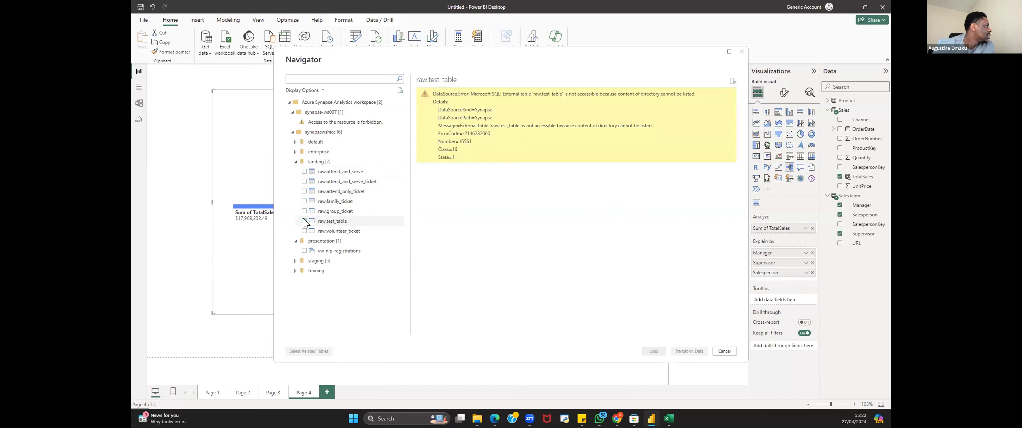
{"action": "left_click", "coordinate": [304, 201]}
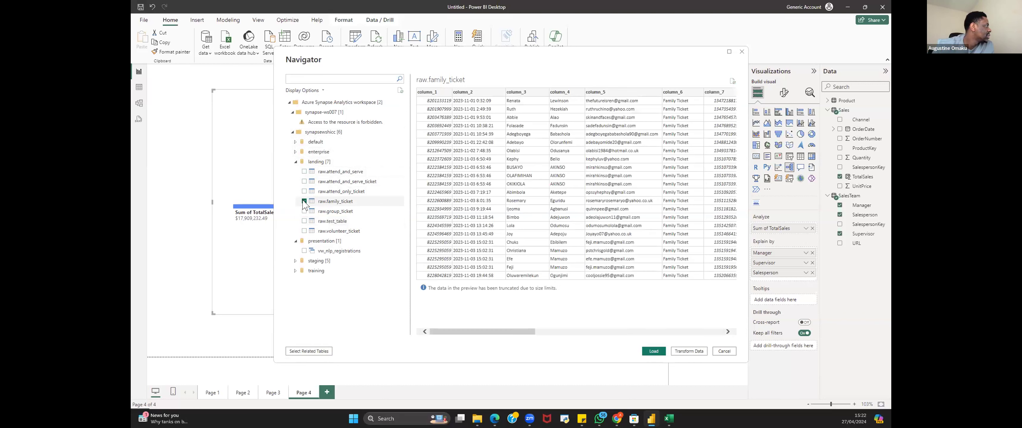
{"action": "left_click", "coordinate": [304, 201]}
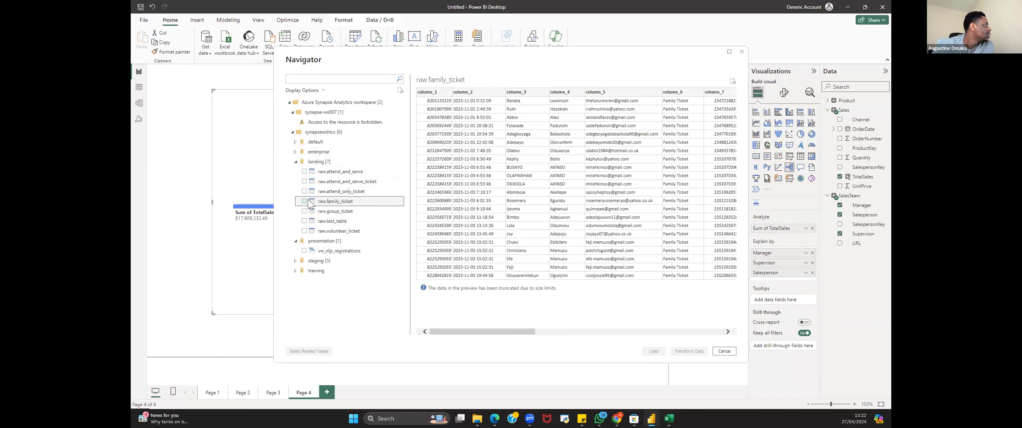
{"action": "left_click", "coordinate": [742, 51]}
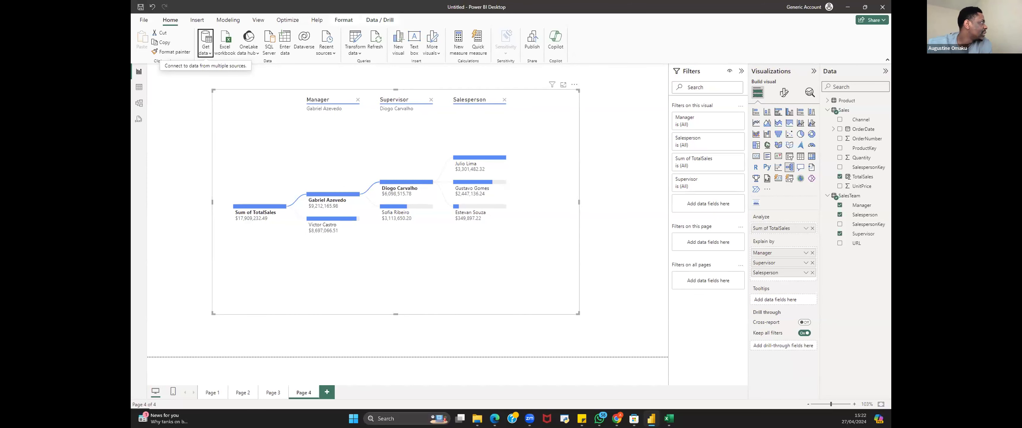
Step: Open the list of common data sources
{"action": "left_click", "coordinate": [207, 54]}
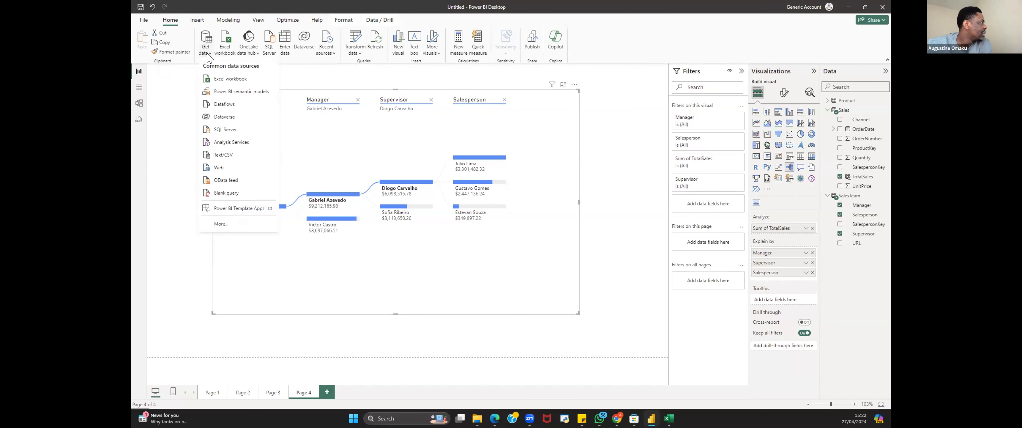